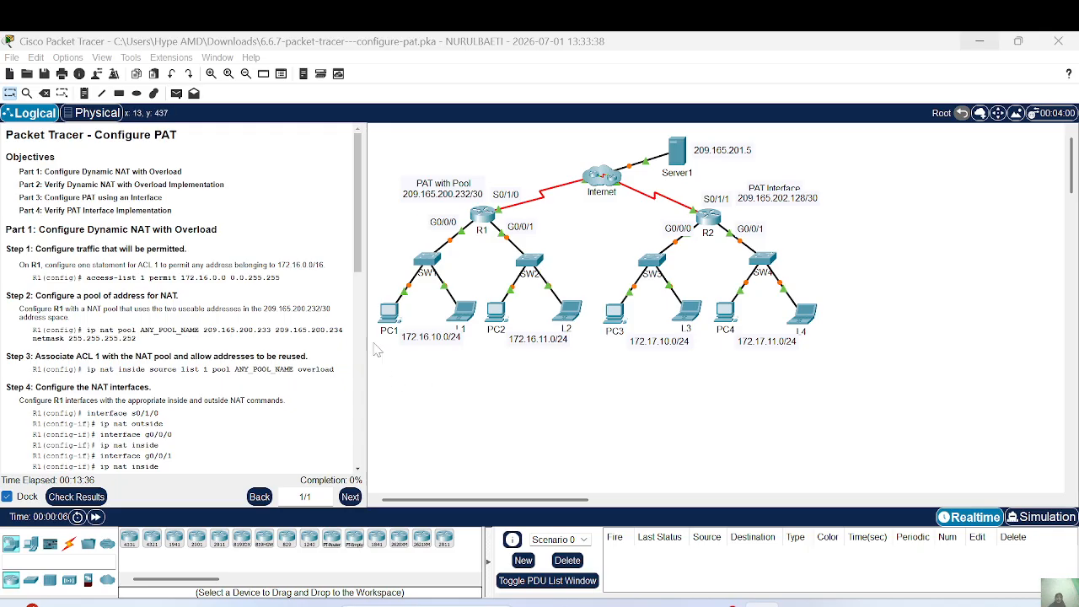
- Widen the activity instructions pane and enlarge its text for easier reading
drag(364, 302, 506, 303)
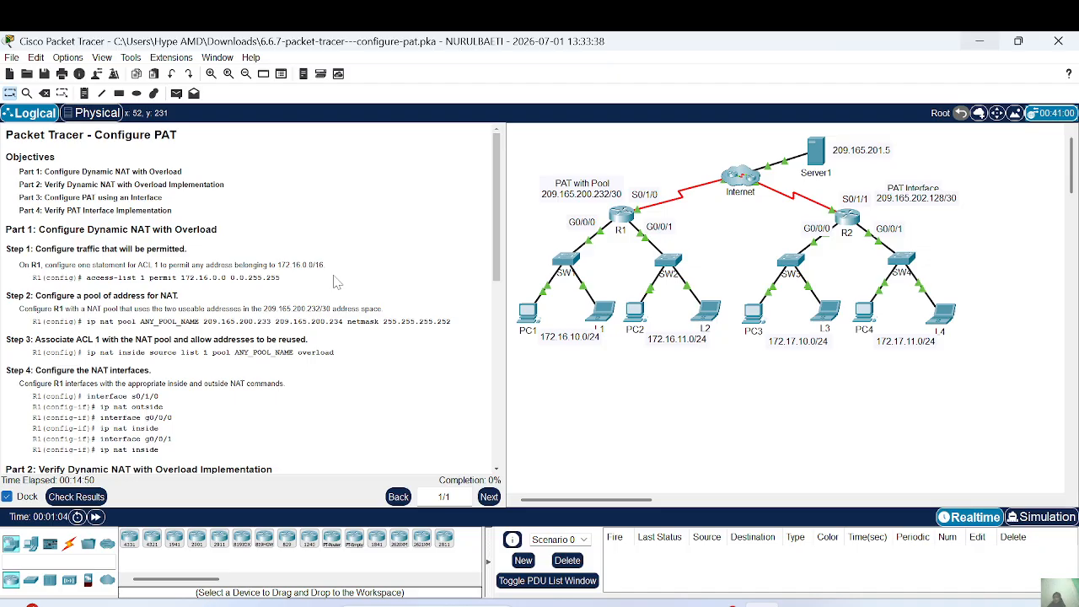
scroll(249, 300, down, 1)
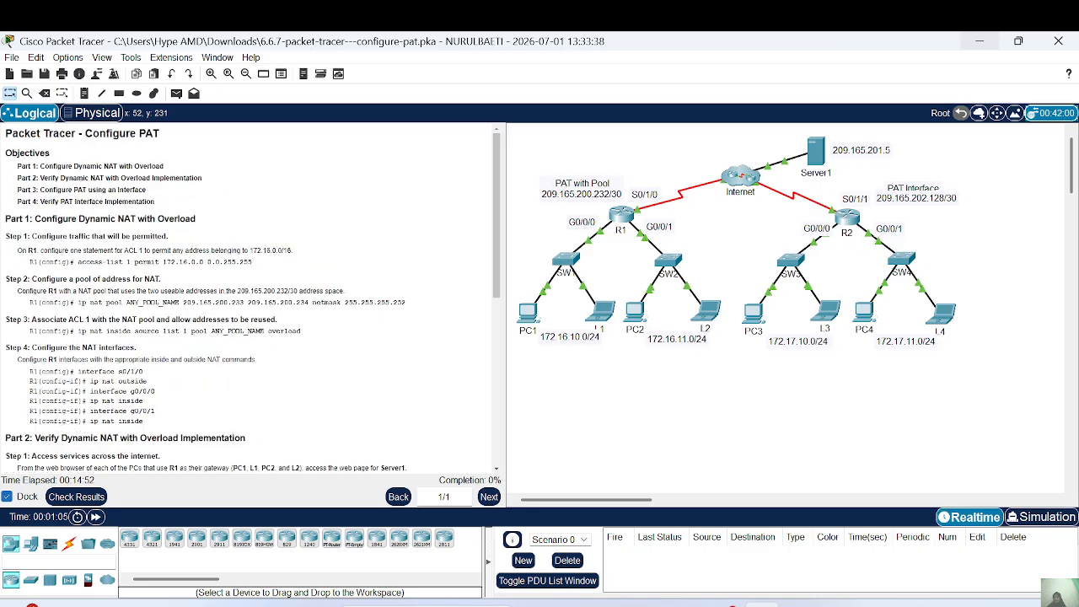
scroll(248, 299, up, 3)
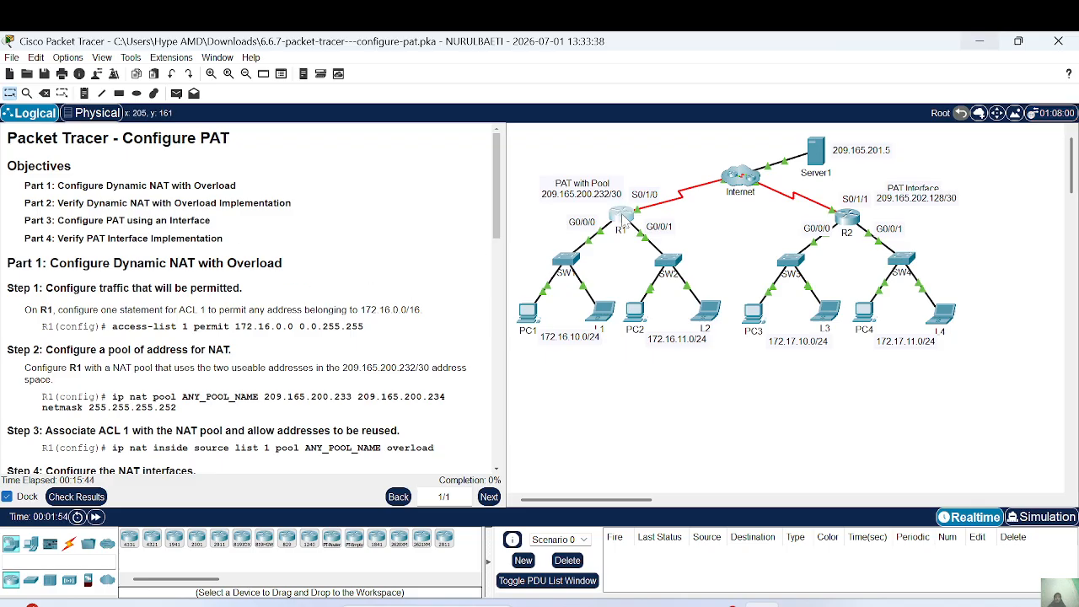
- Open router R1's command line and enter privileged EXEC mode followed by global configuration mode
click(622, 217)
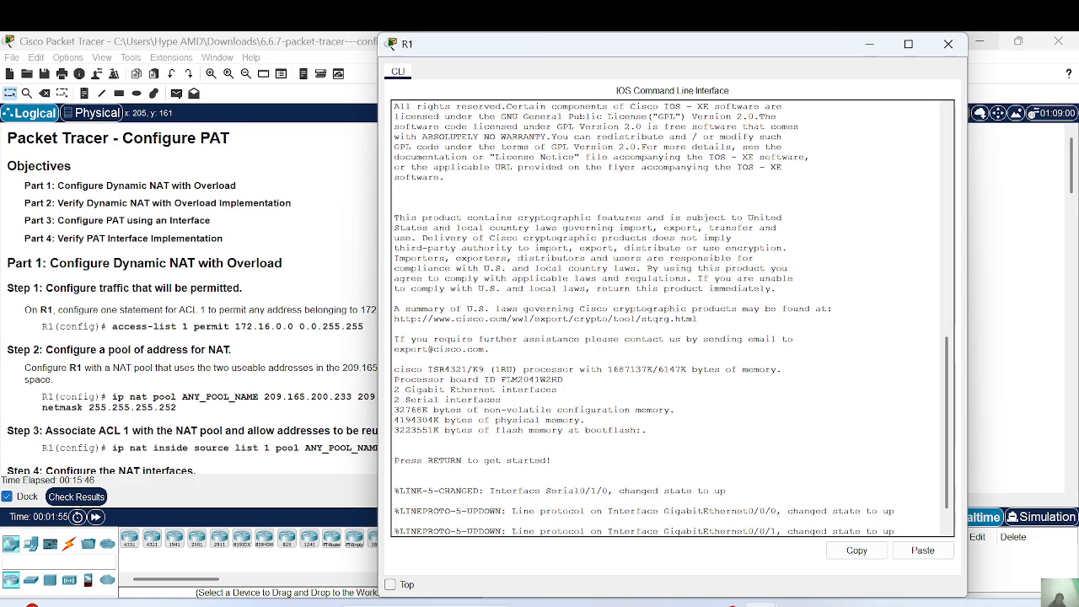
key(Return)
key(Return)
text(enab)
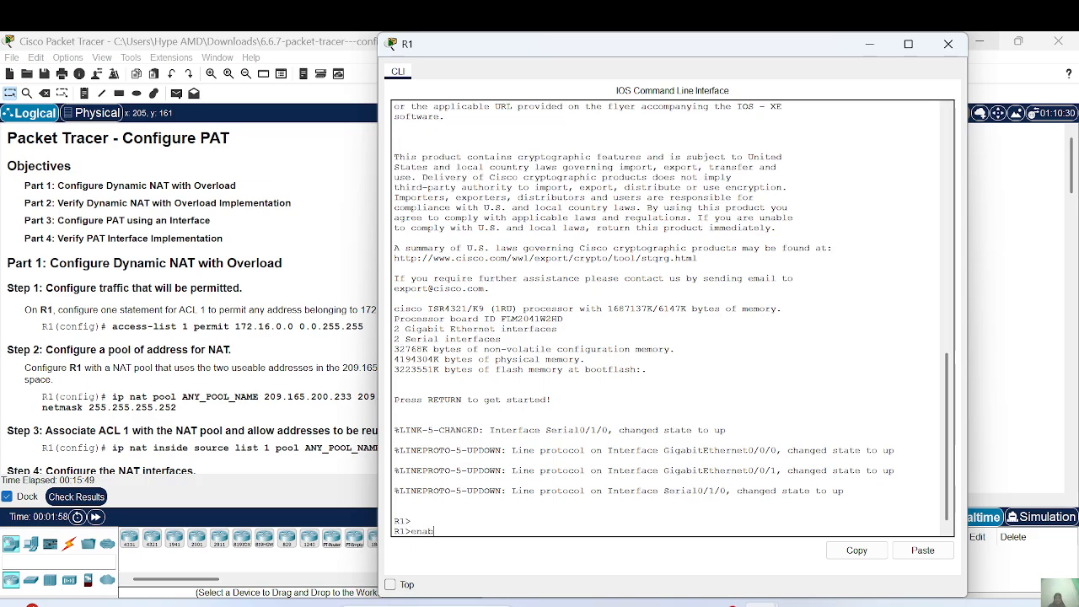
key(Tab)
key(Return)
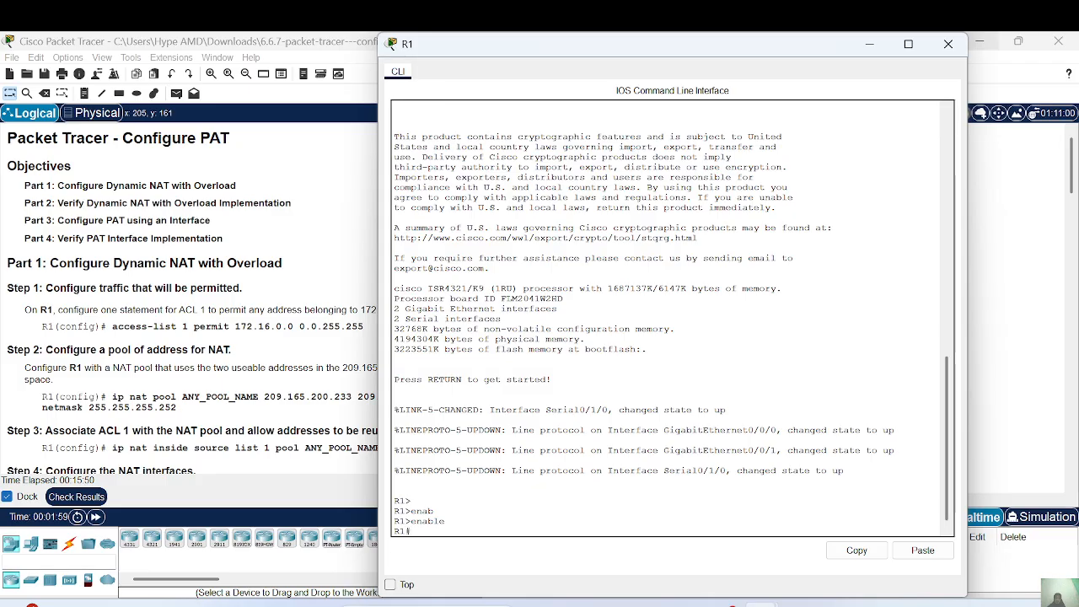
text(conf t)
key(Tab)
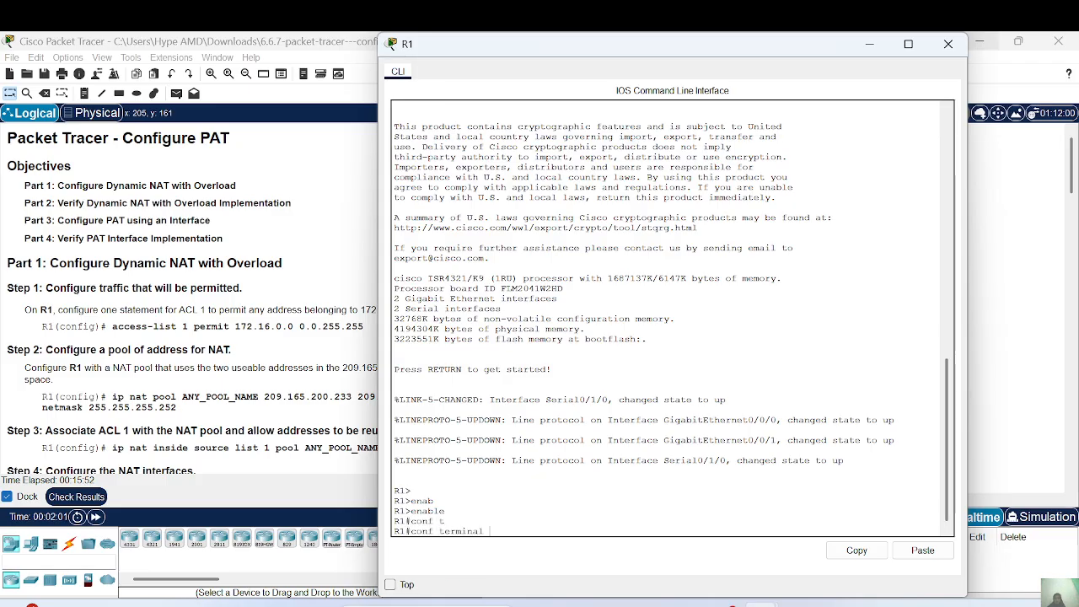
key(Return)
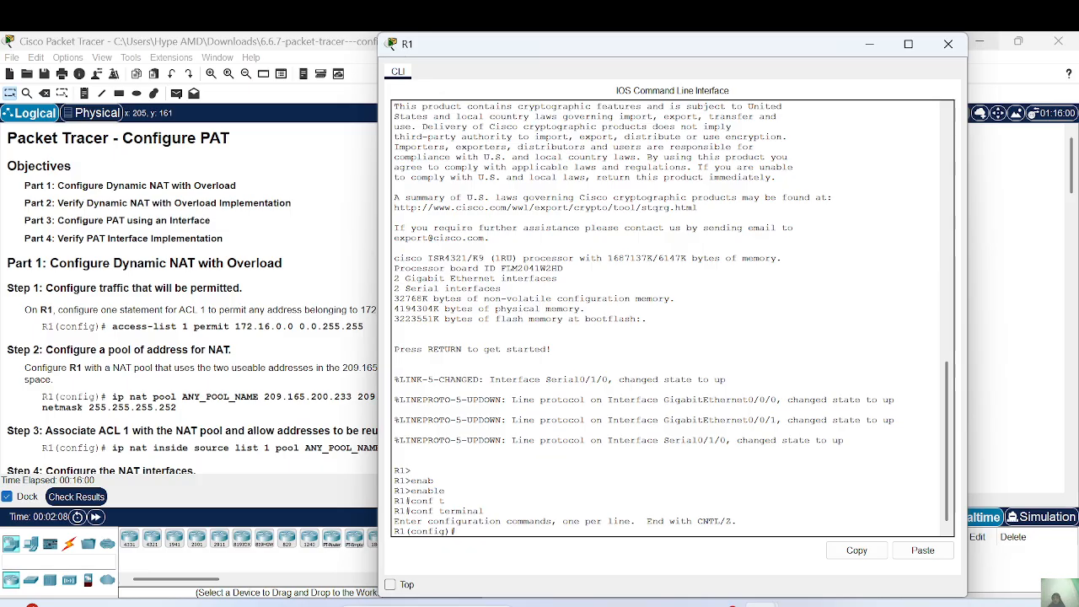
- Configure access list 1 on R1 to permit 172.16.0.0 with wildcard mask 0.0.255.255, keeping the instructions readable beside the console
text(cc)
key(Tab)
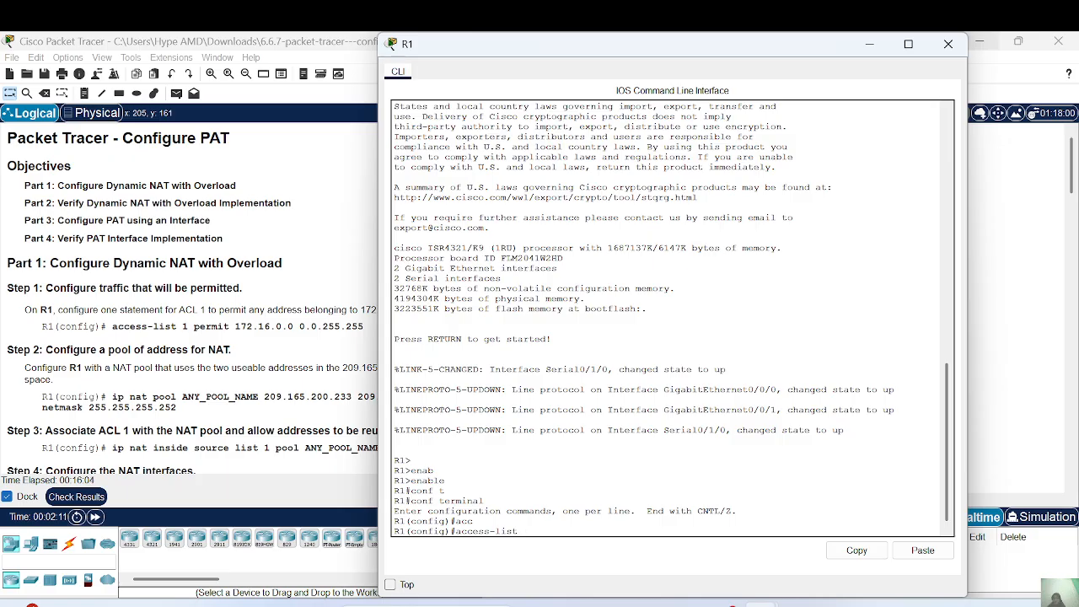
text(1 p)
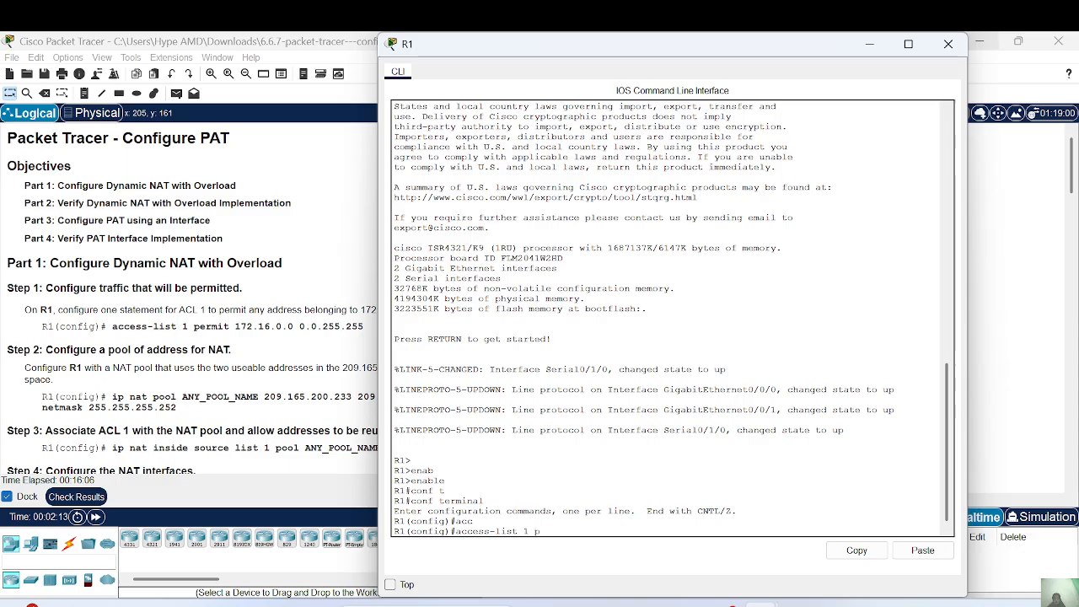
key(Tab)
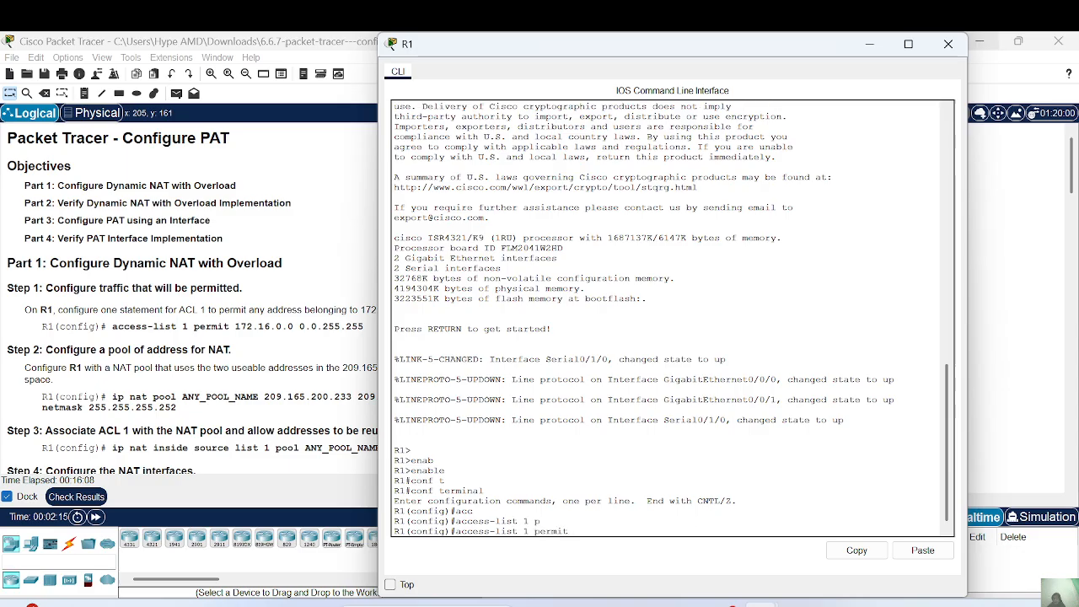
text(172.)
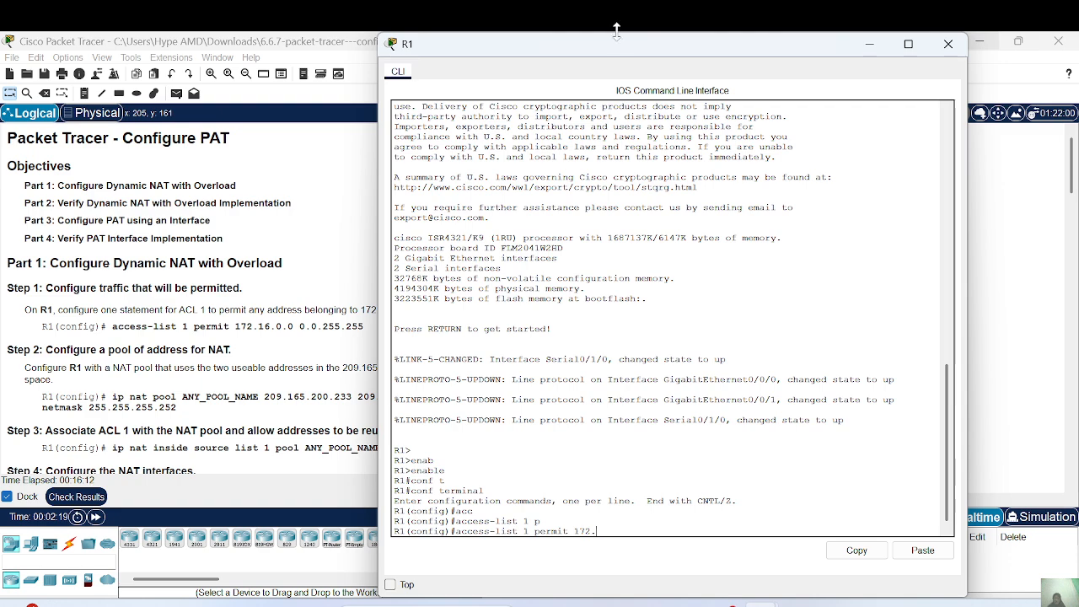
drag(616, 30, 701, 441)
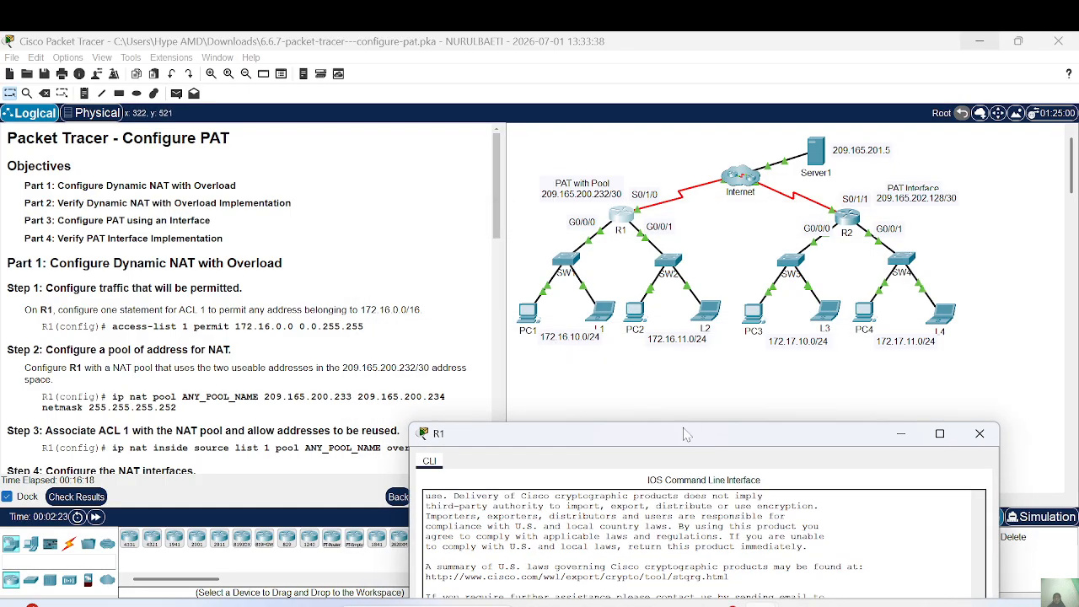
drag(686, 438, 671, 151)
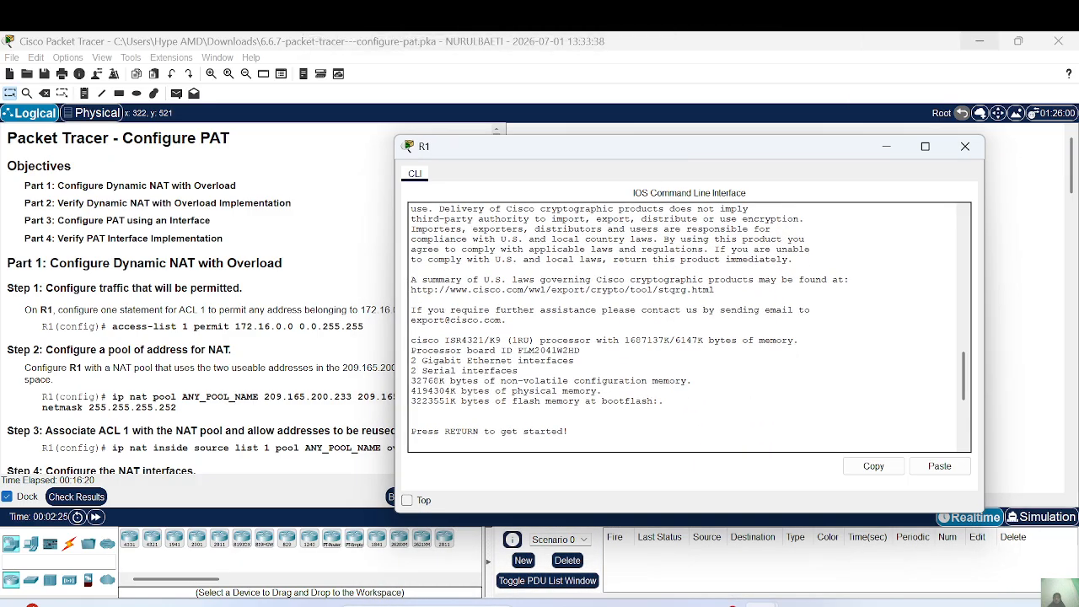
scroll(683, 312, down, 6)
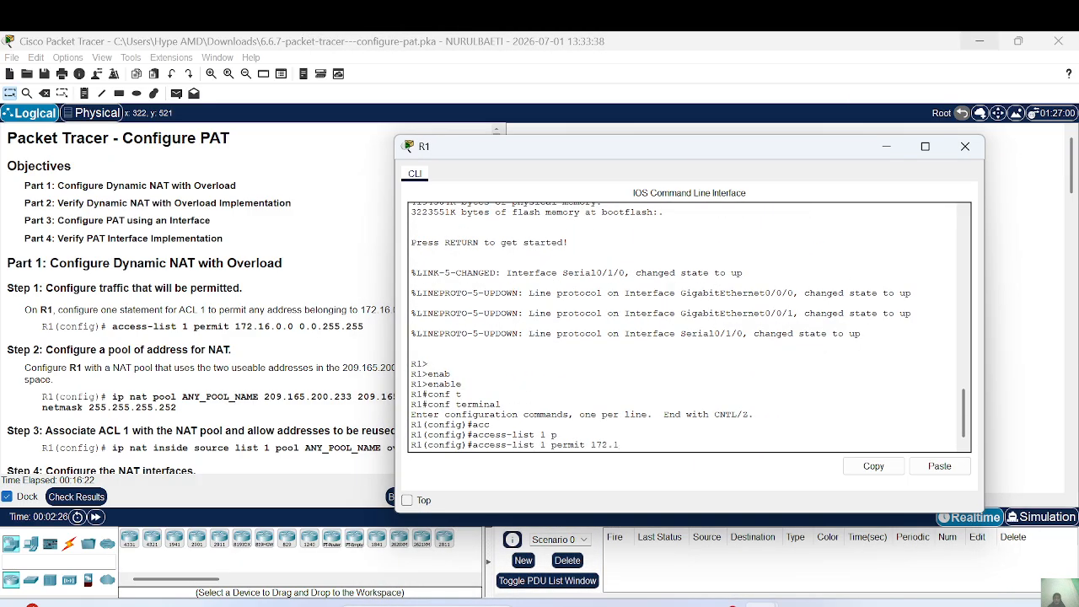
text(0.0 0.0.255.255)
key(Return)
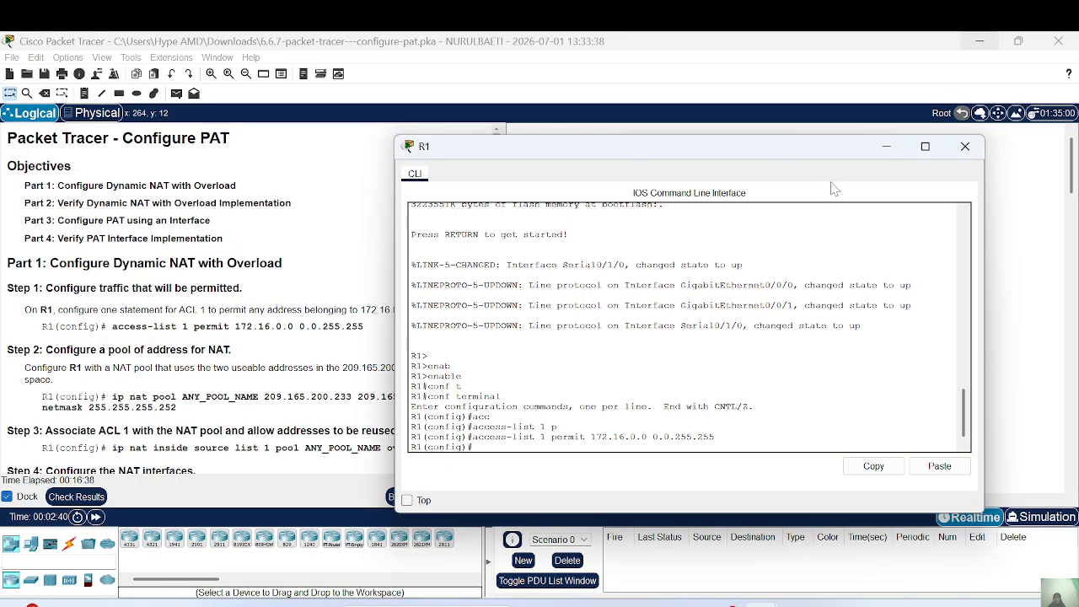
- Close R1's console to view the topology and reopen it at a fresh global configuration prompt
drag(716, 159, 745, 169)
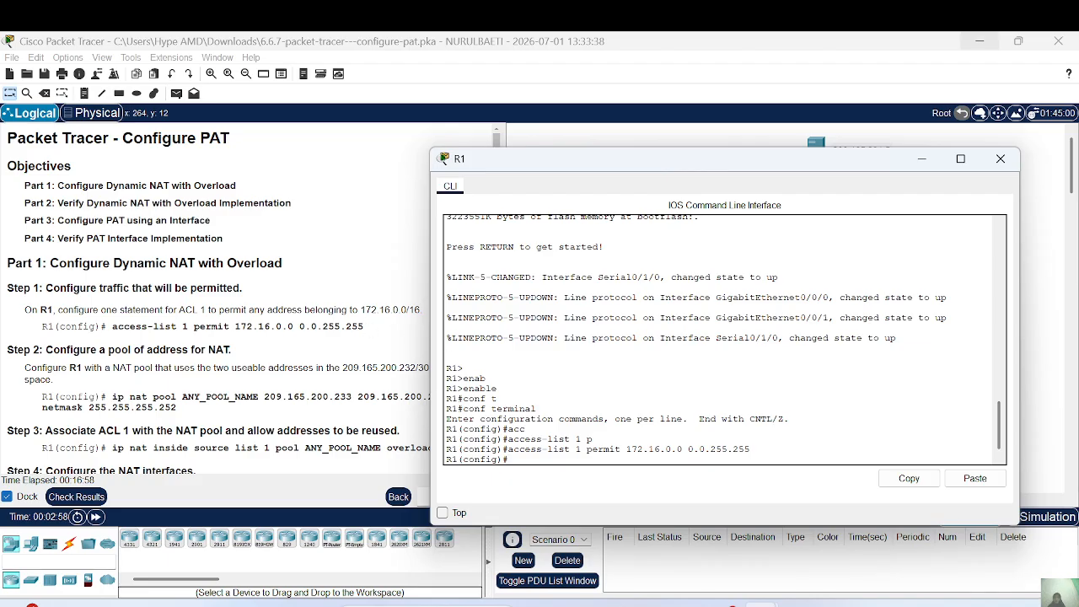
click(1001, 160)
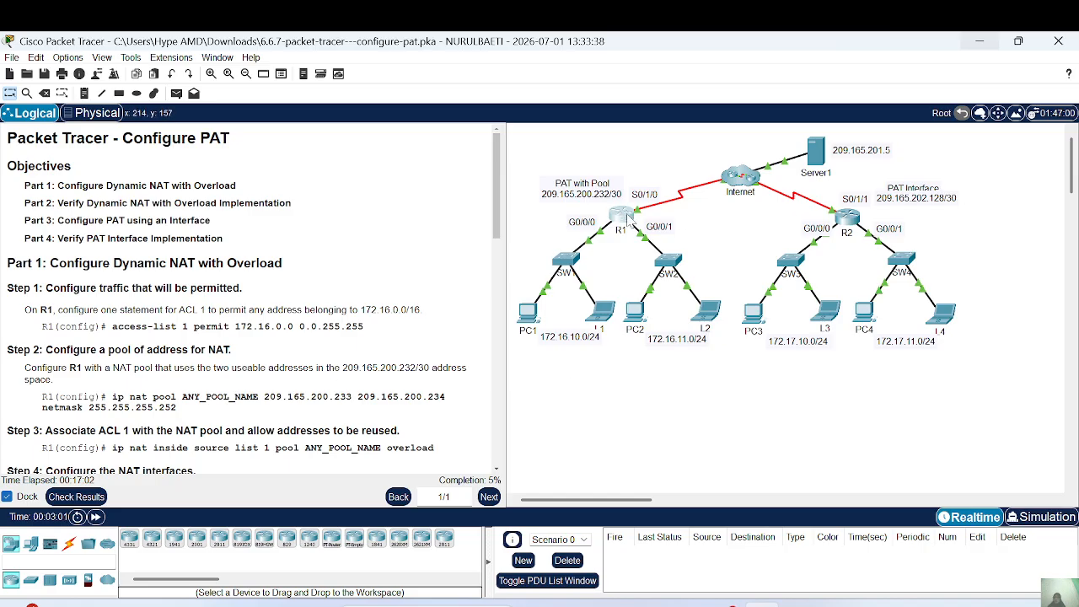
click(626, 220)
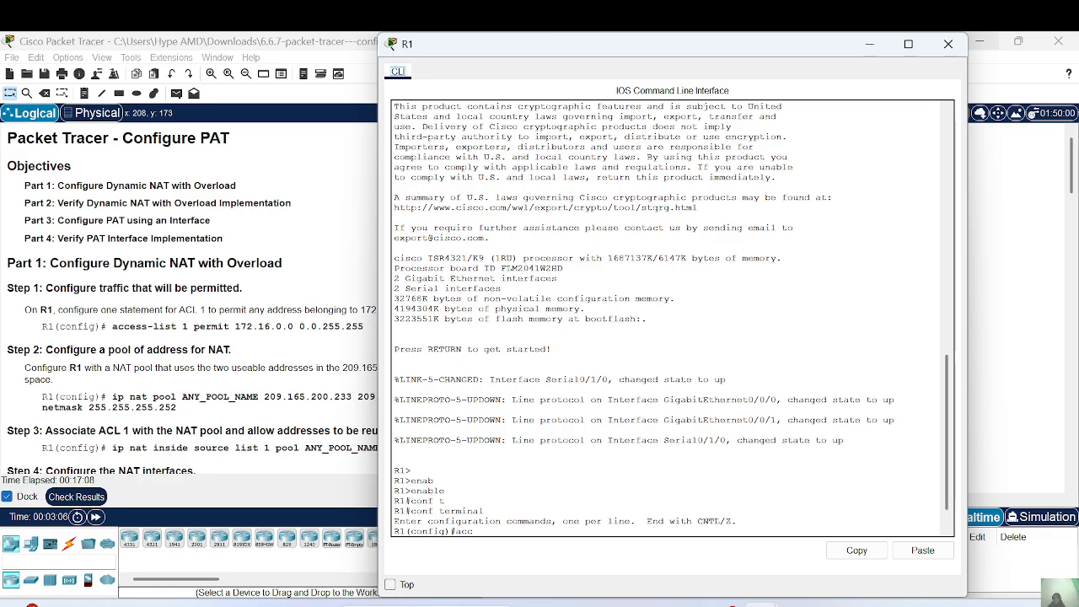
key(Tab)
text(1 p)
key(Tab)
text(172.16.0.0 0.0.255.255)
key(Return)
key(Return)
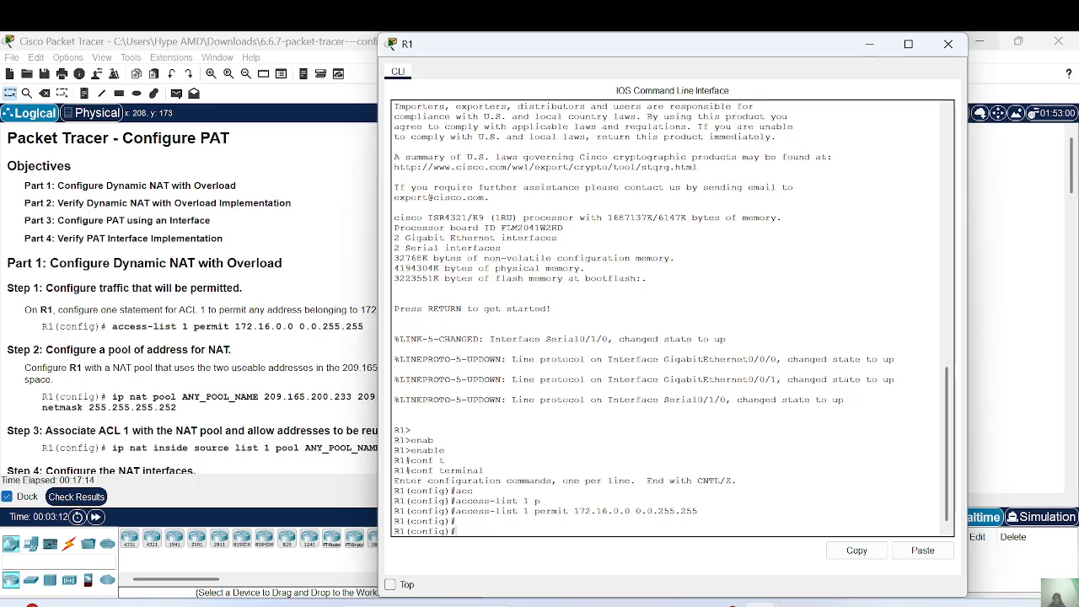
- Begin an ip nat pool command on R1 with the pool name PAT_POOL
text(p nat)
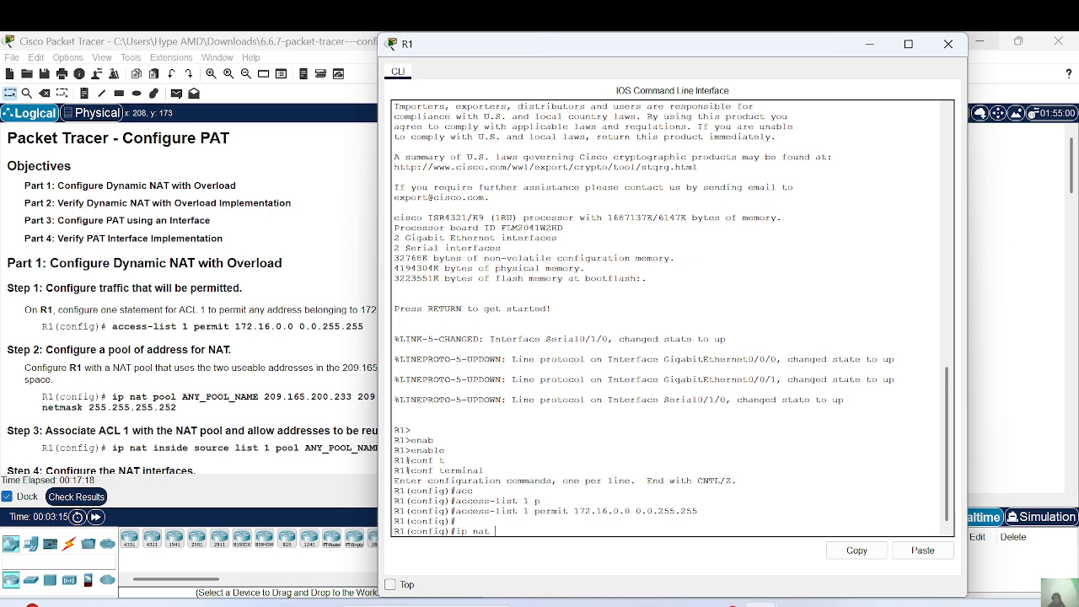
key(Tab)
text(p)
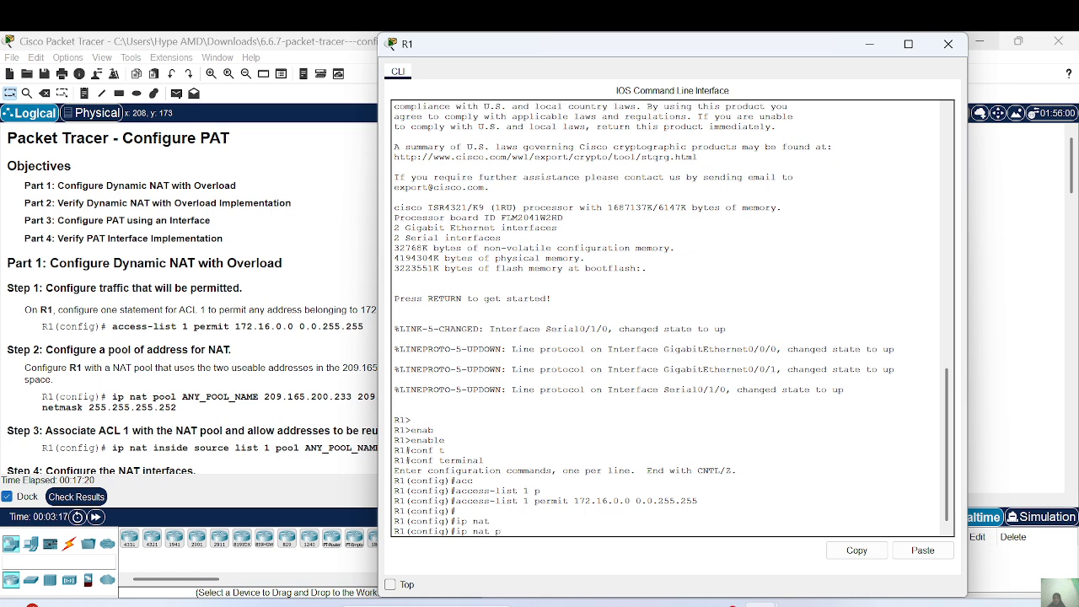
text(o)
key(Tab)
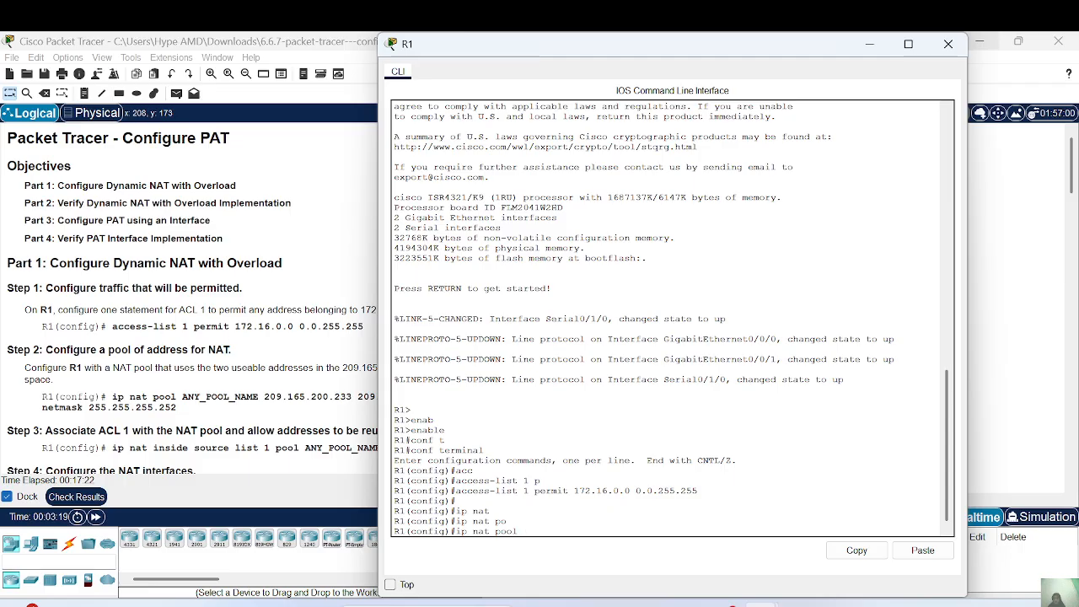
text(PAT)
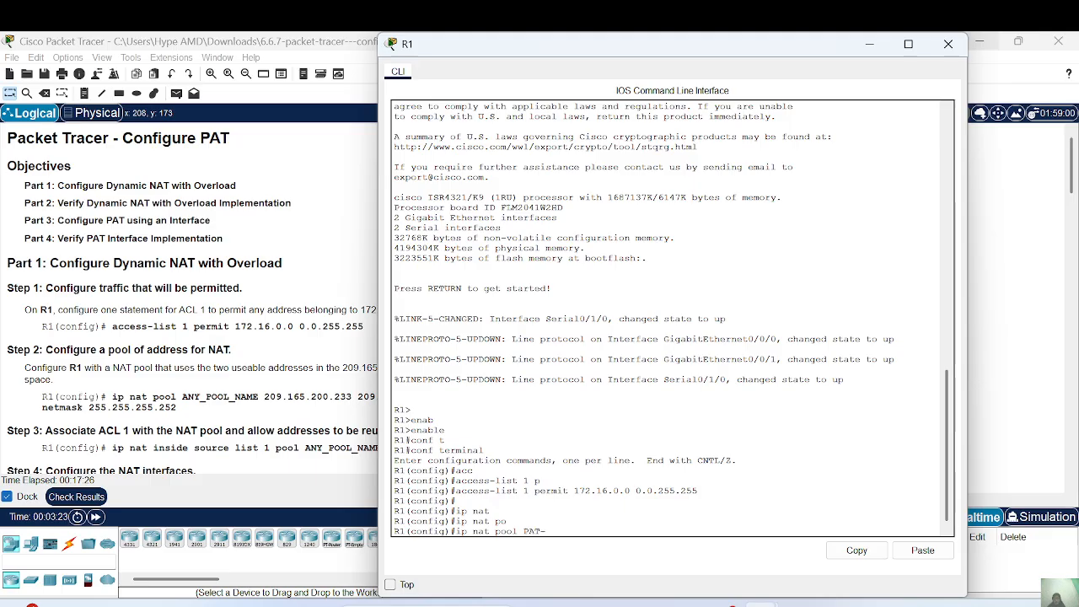
text(-)
text(P)
key(BackSpace)
key(BackSpace)
text(POOL)
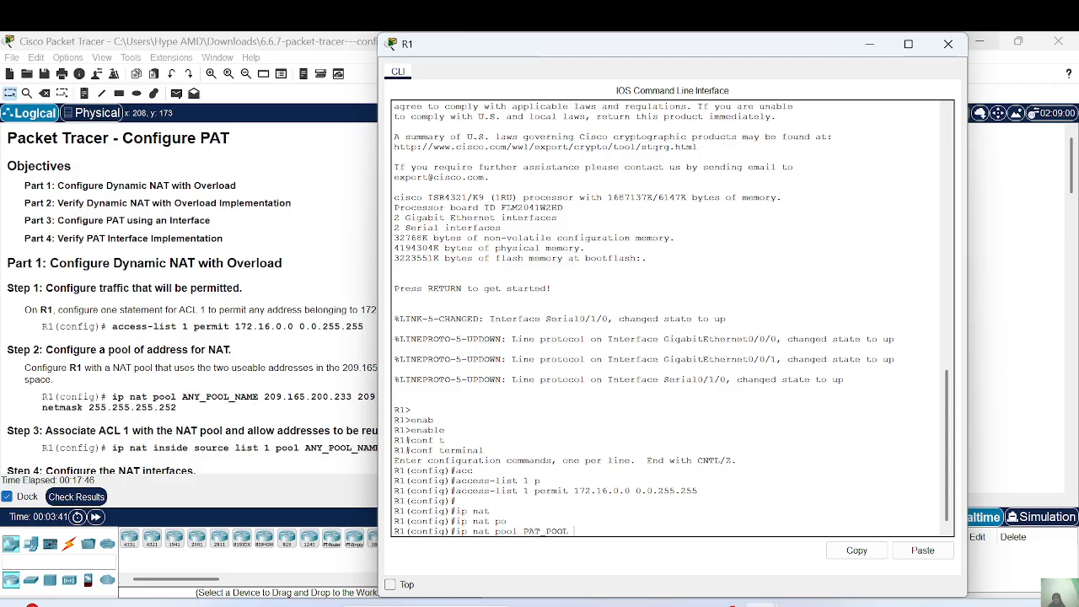
- Complete R1's NAT pool command with 209.165.200.233 209.165.200.234 netmask 255.255.255.252 copied from Step 2 of the instructions, and run it
drag(264, 396, 347, 396)
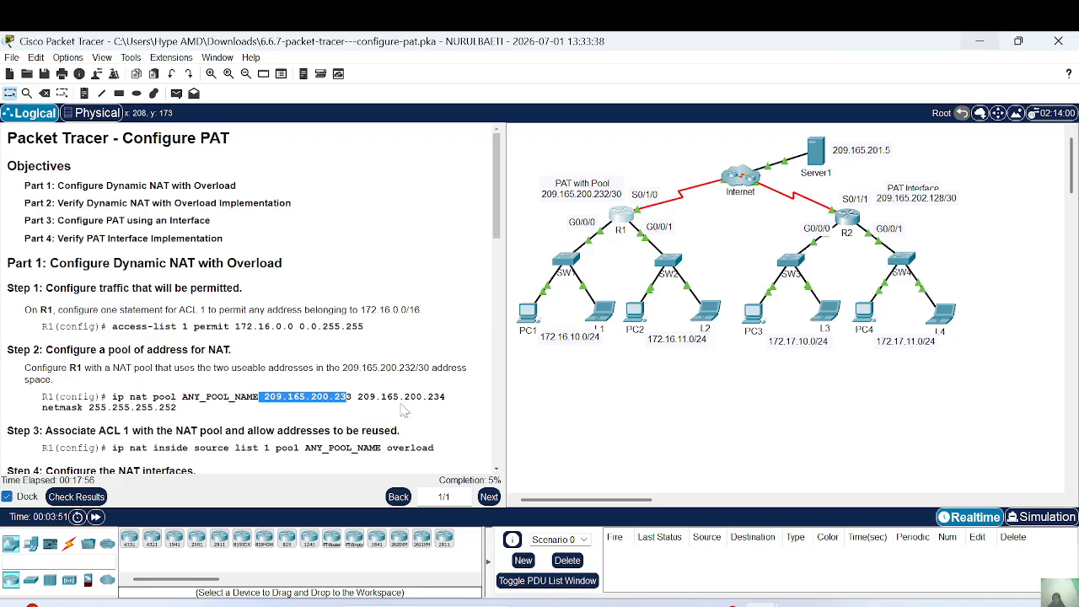
drag(456, 398, 364, 399)
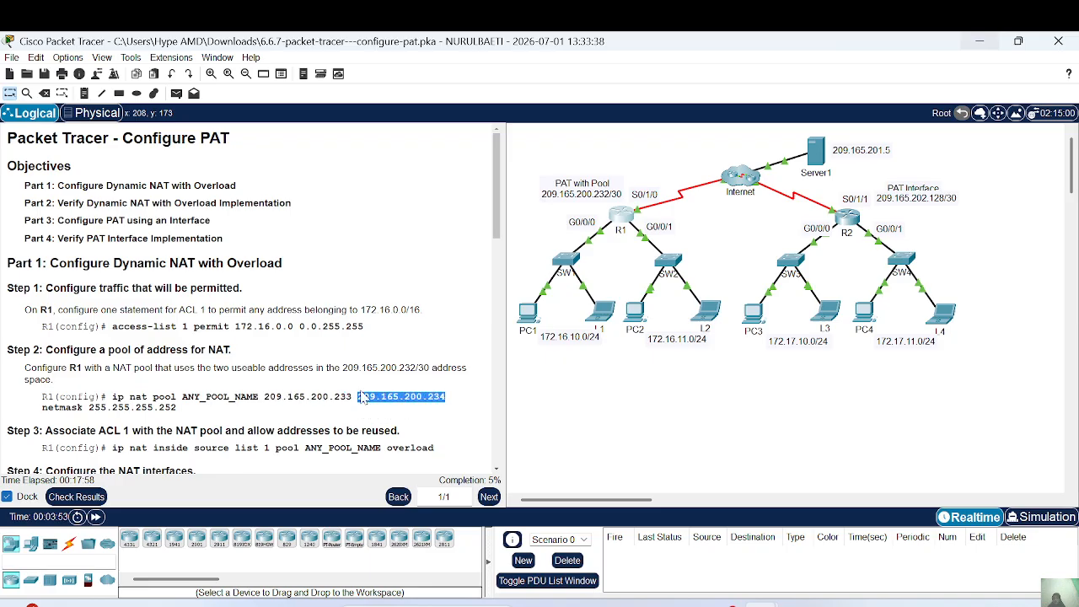
click(364, 397)
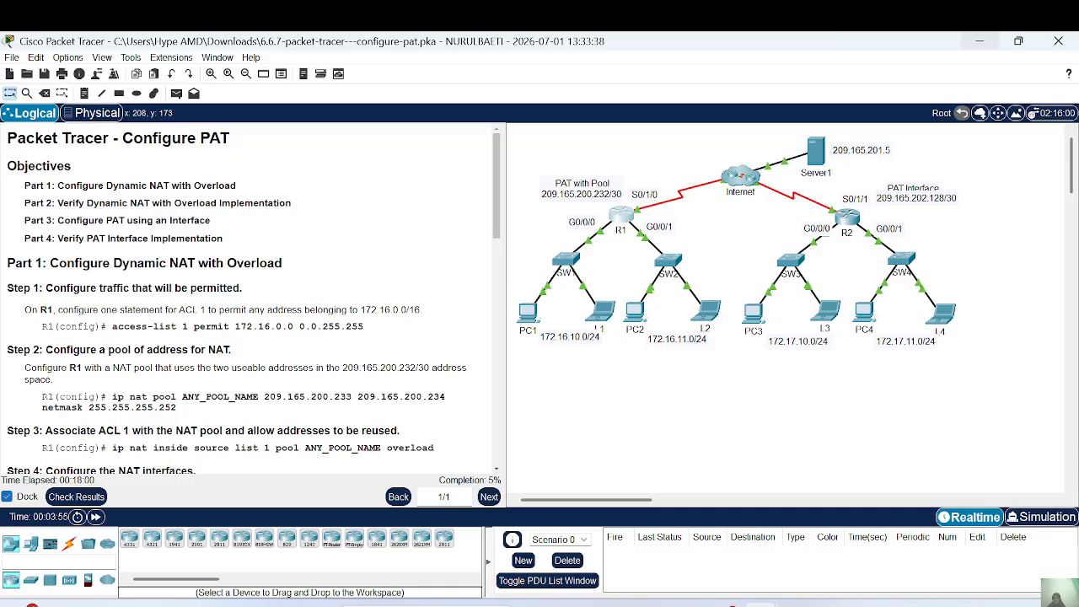
drag(264, 396, 208, 407)
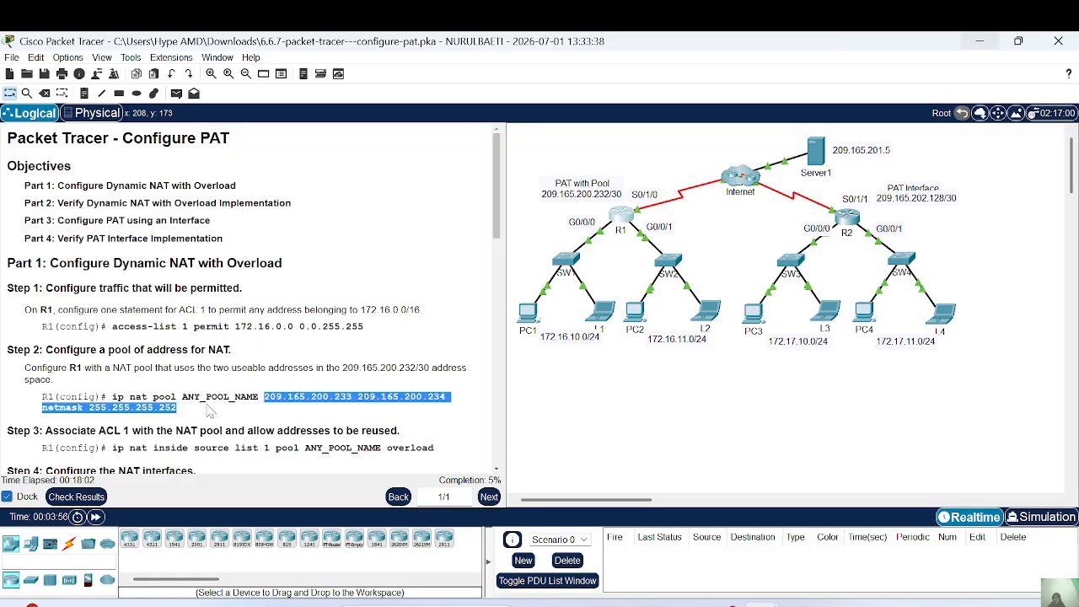
right_click(210, 410)
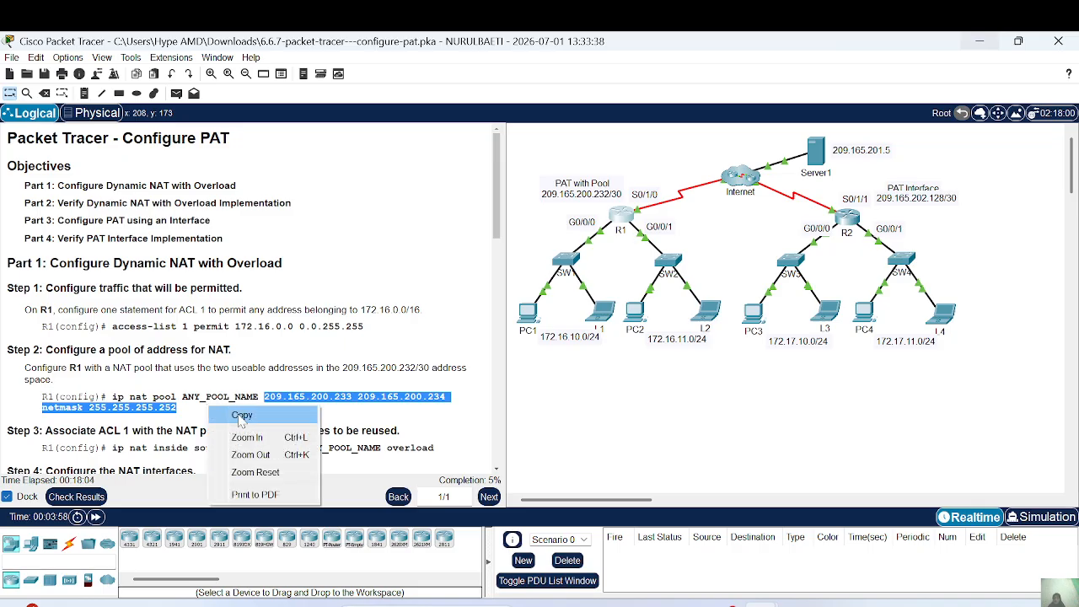
click(241, 415)
click(623, 218)
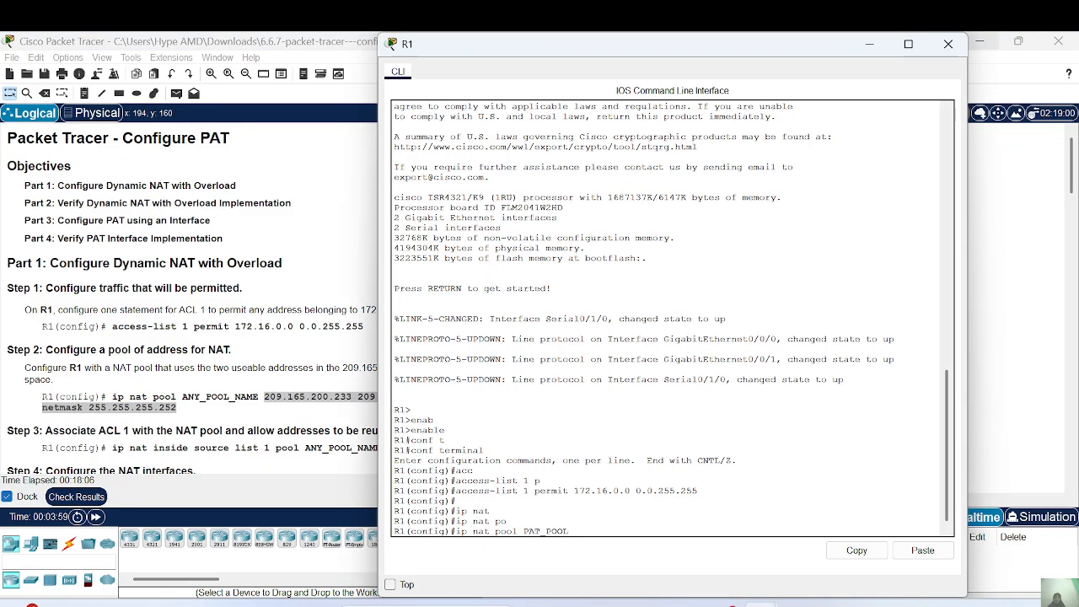
click(917, 552)
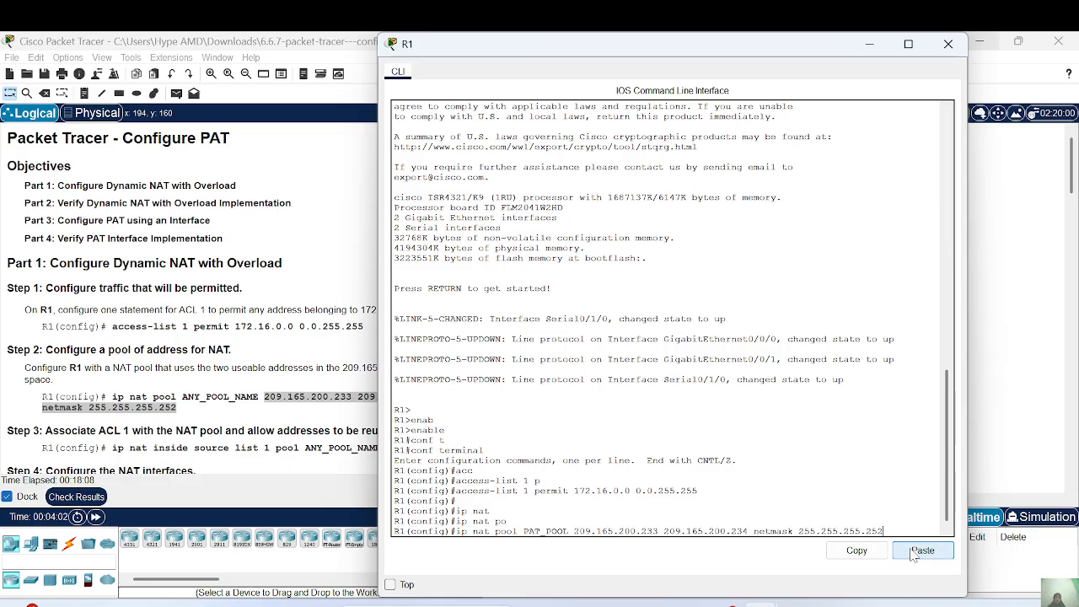
key(Return)
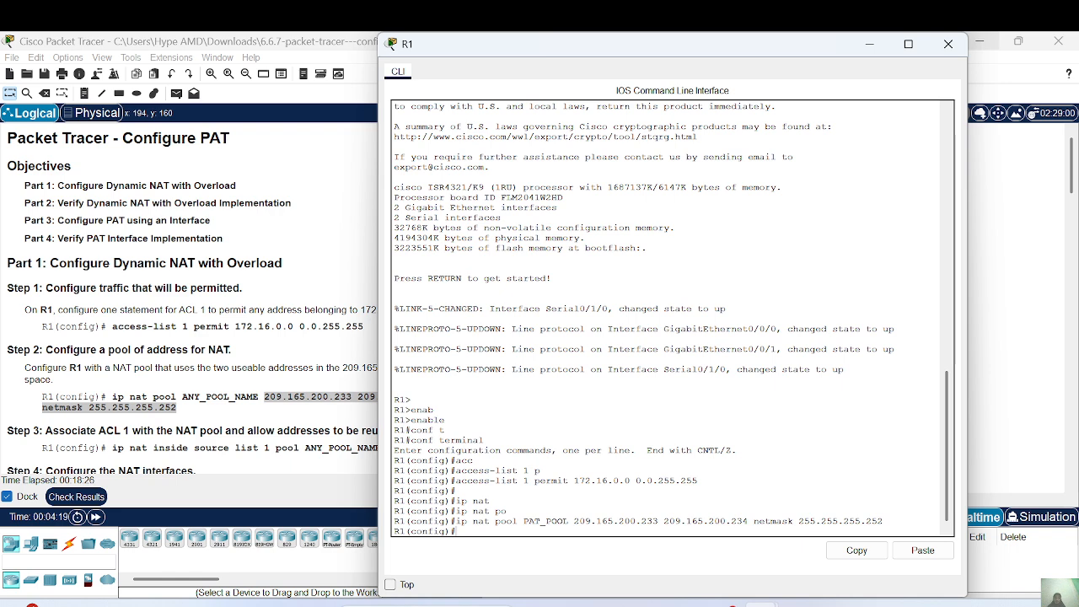
- Check the topology, reopen R1's console and place it so that Steps 3 and 4 of the instructions stay readable beside it
click(312, 415)
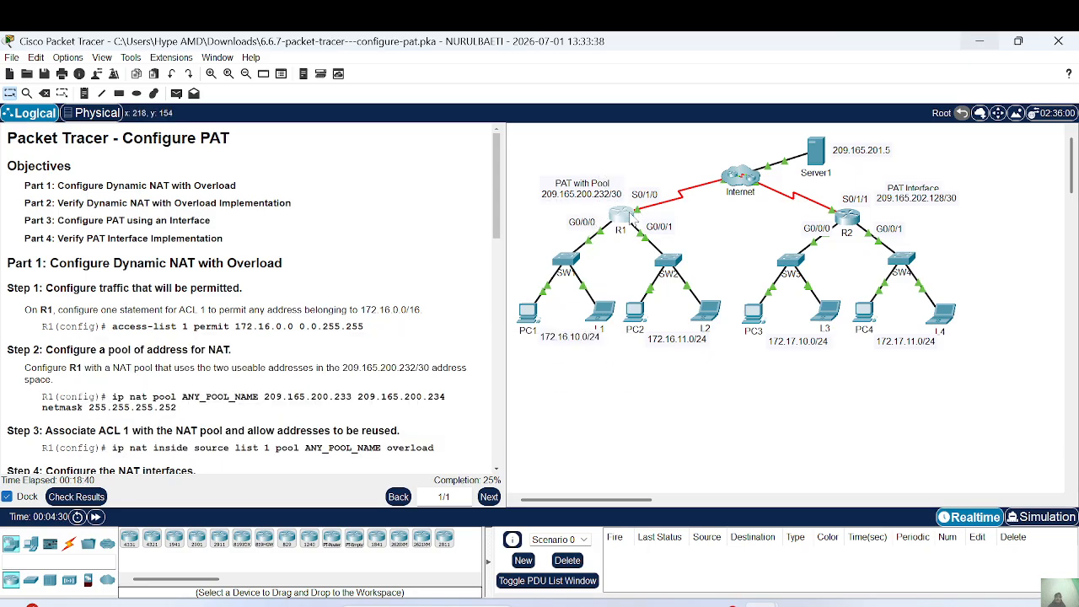
click(625, 216)
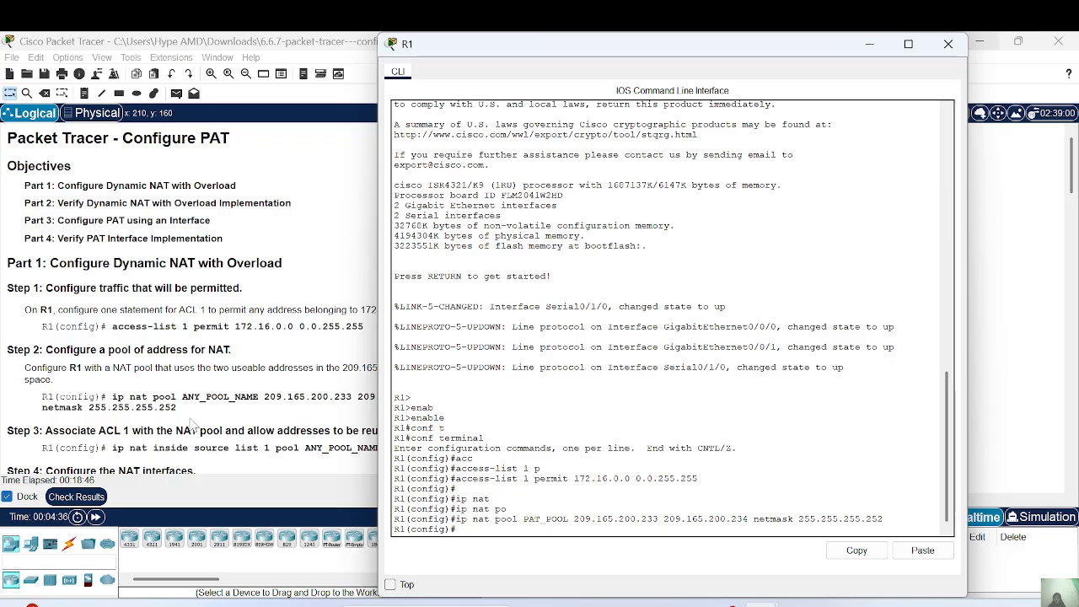
scroll(179, 392, down, 3)
scroll(178, 394, down, 2)
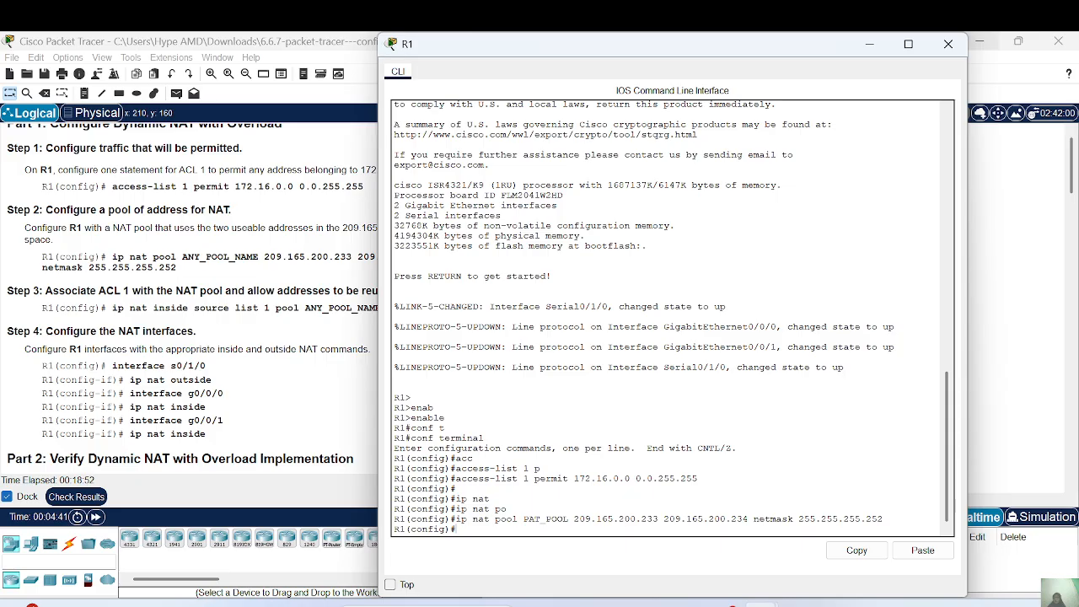
drag(628, 32, 726, 130)
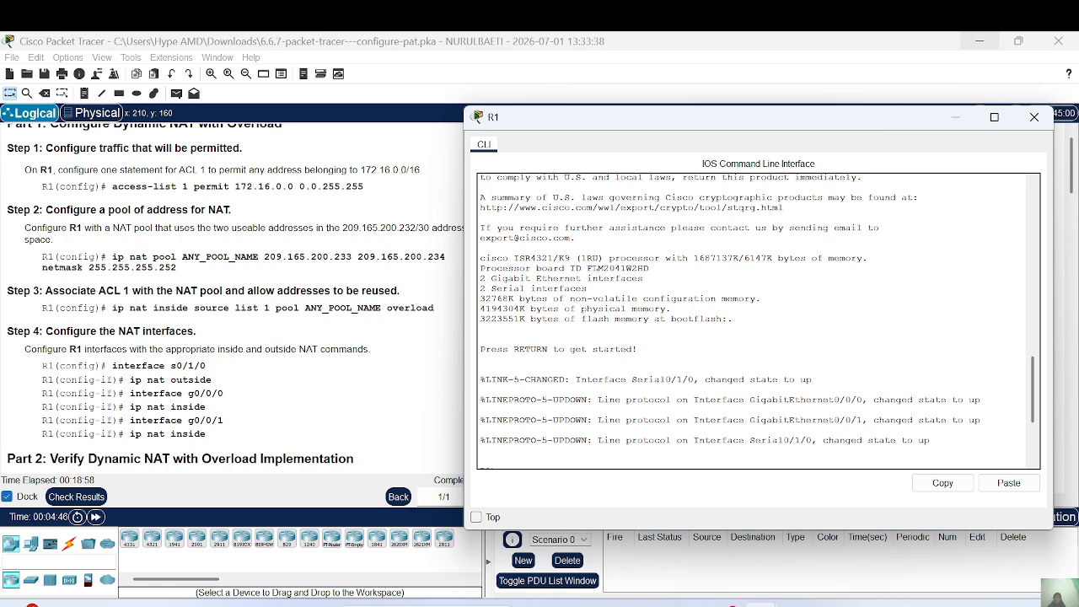
scroll(759, 321, down, 4)
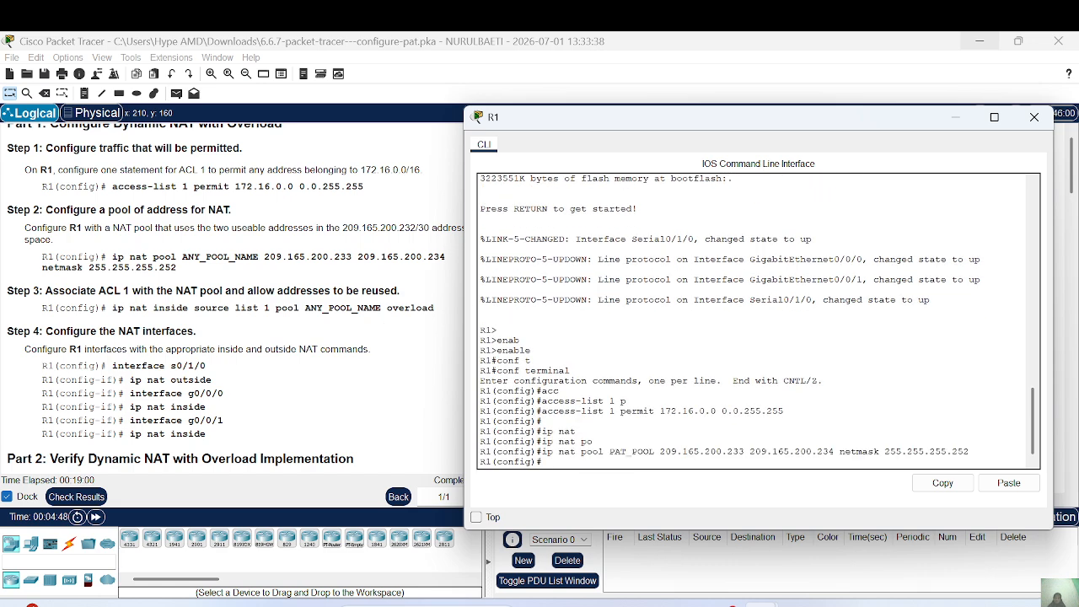
- Begin the ip nat inside source list 1 pool command at R1's global configuration prompt
text(ip nat ins)
key(Tab)
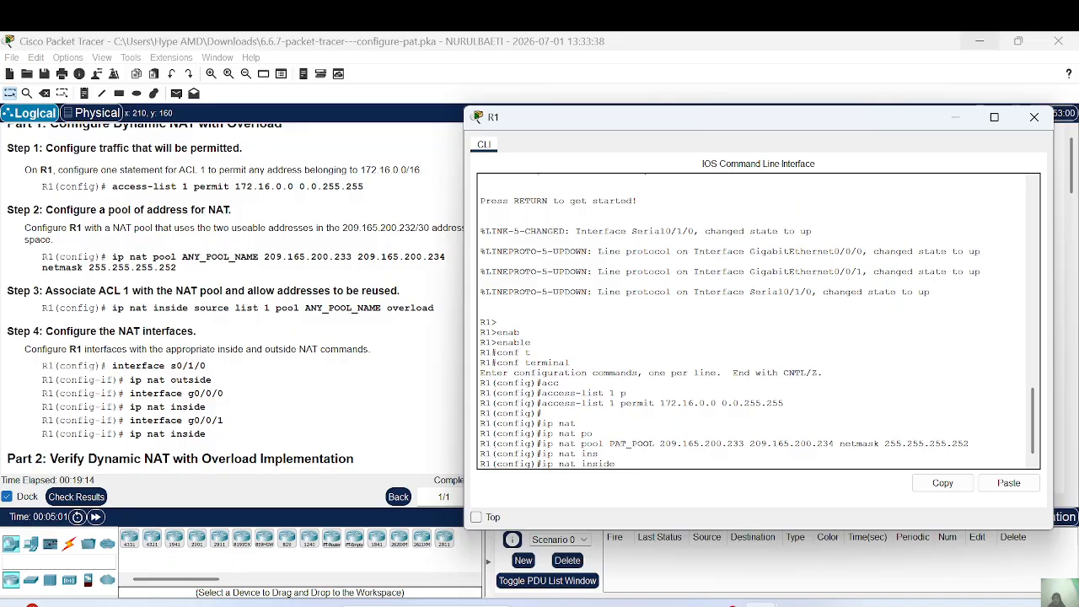
text(sor)
key(Tab)
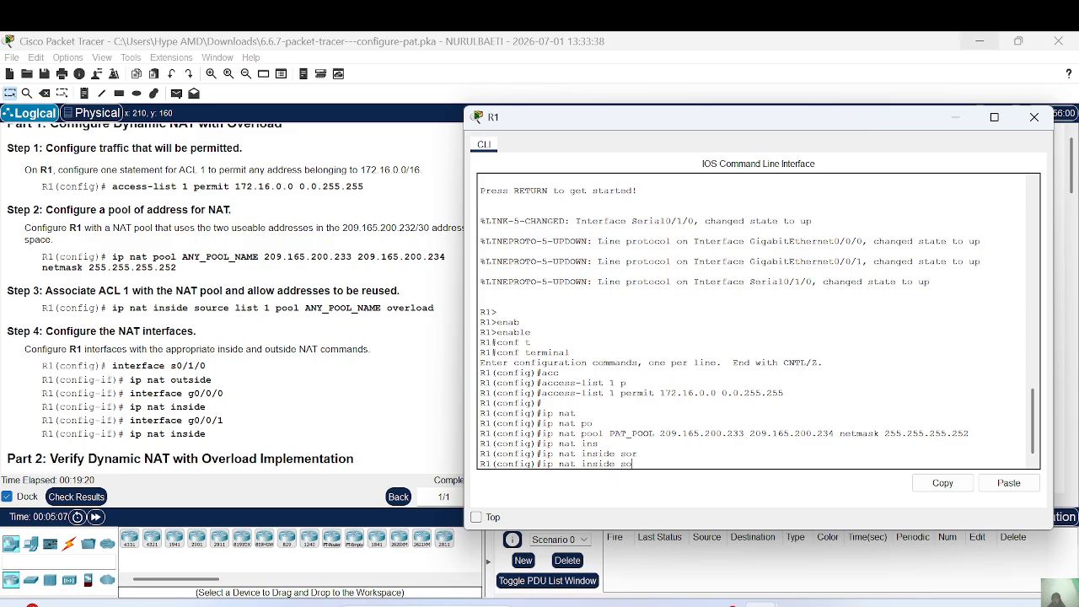
text(u)
text(r)
key(Tab)
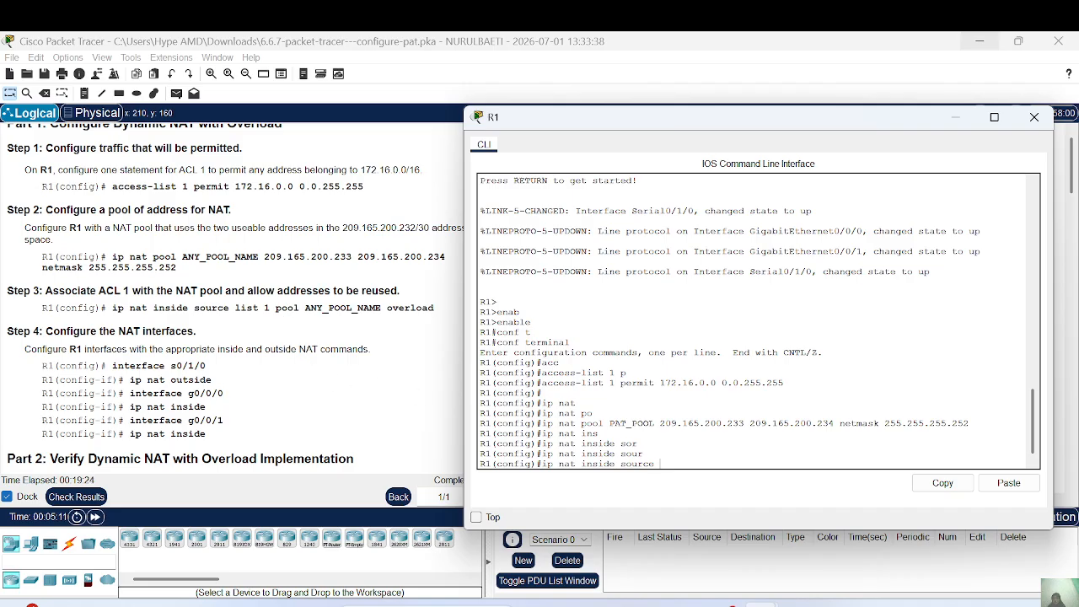
text(lis)
key(Tab)
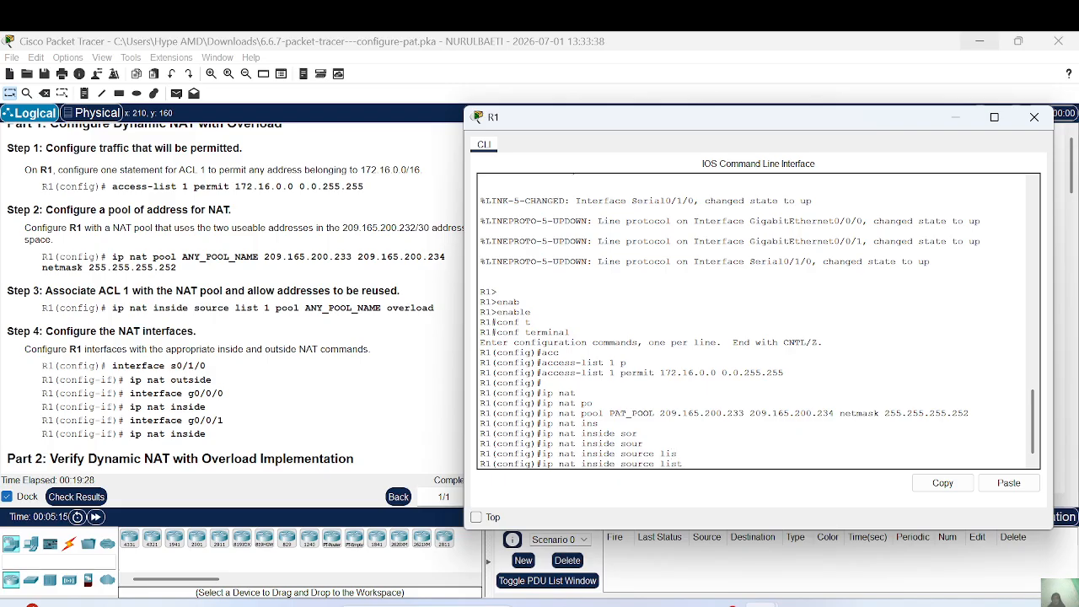
text(1 po)
key(Tab)
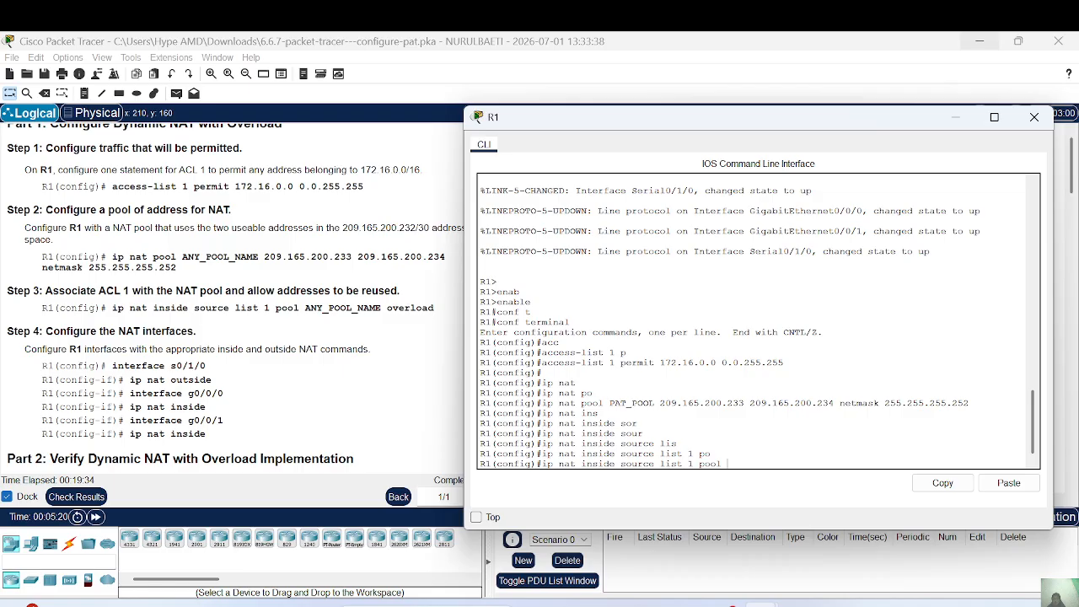
- Complete the NAT source command with the pool name PAT_POOL and the overload keyword, and run it on R1
text(PAAT_)
key(BackSpace)
key(BackSpace)
text(T)
text( POOL ov)
key(BackSpace)
text(ove)
key(Tab)
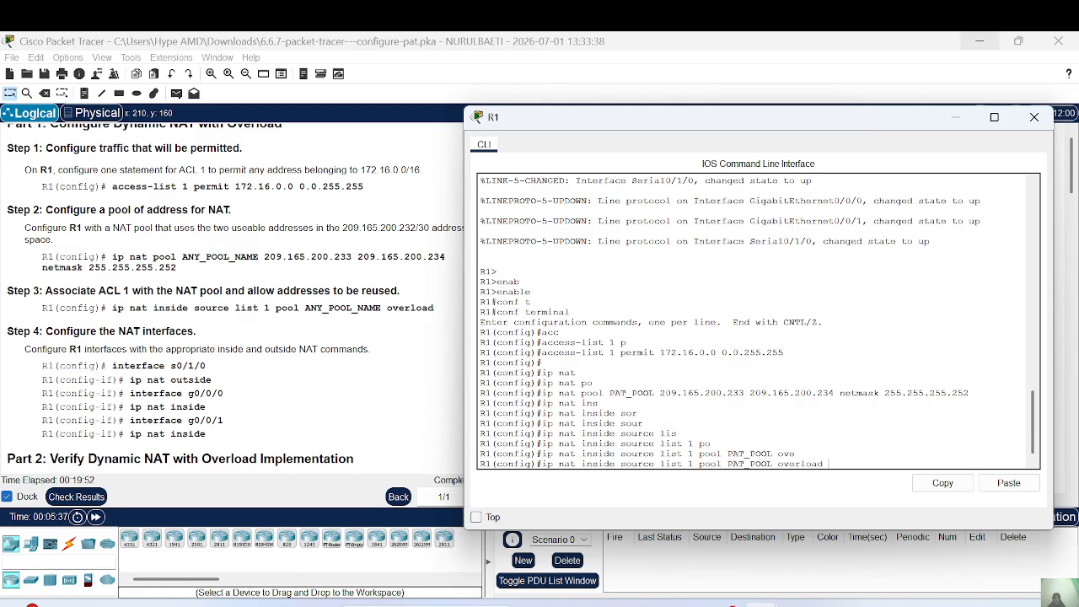
key(Return)
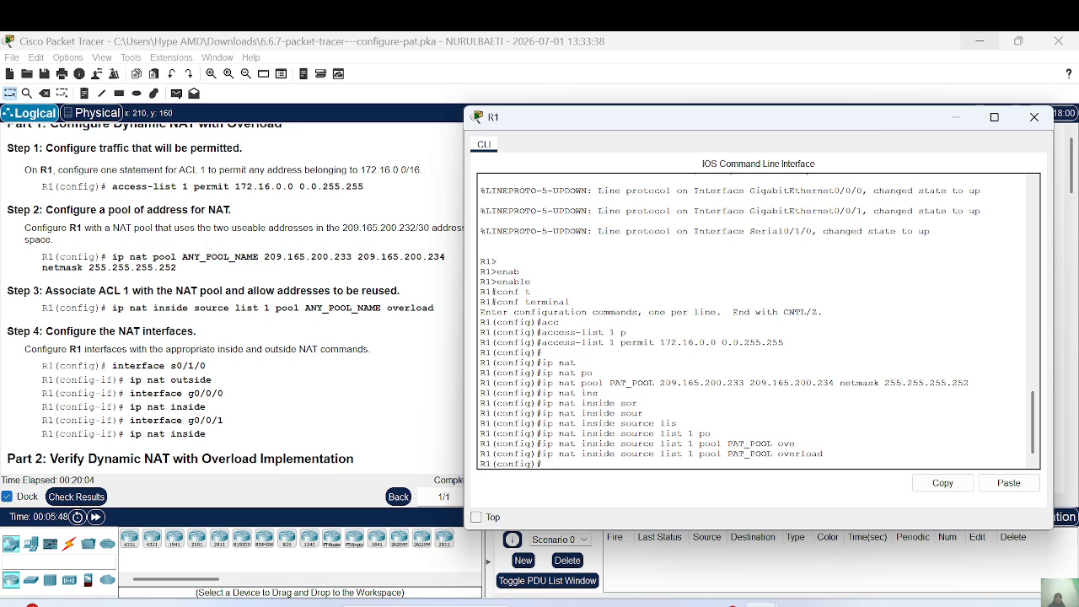
- Enter configuration for interface serial 0/1/0 on R1 and set it as the NAT outside interface with ip nat outside
scroll(756, 328, up, 5)
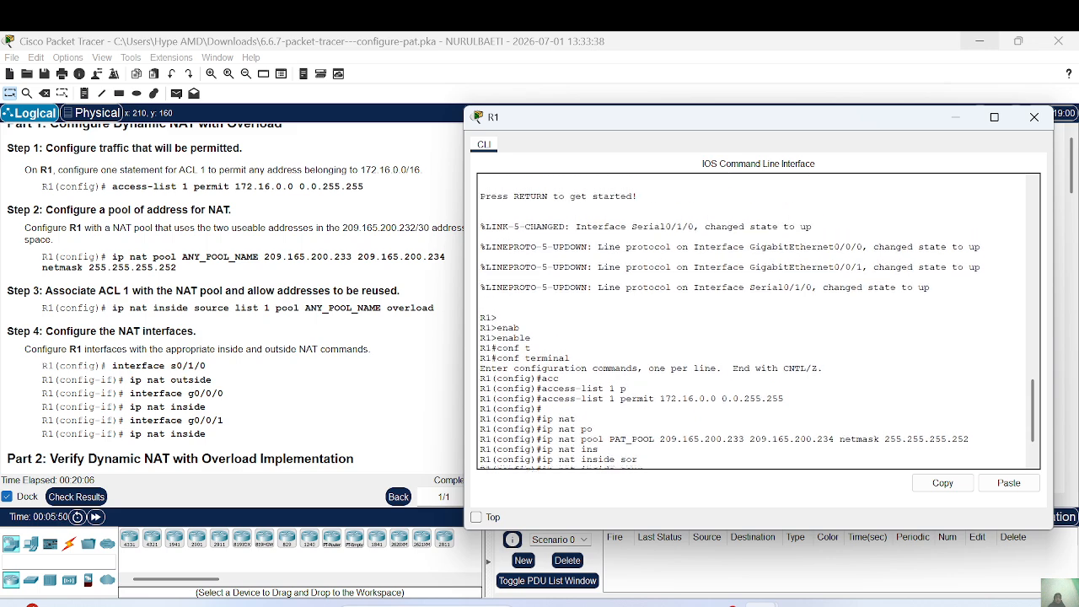
scroll(756, 328, down, 5)
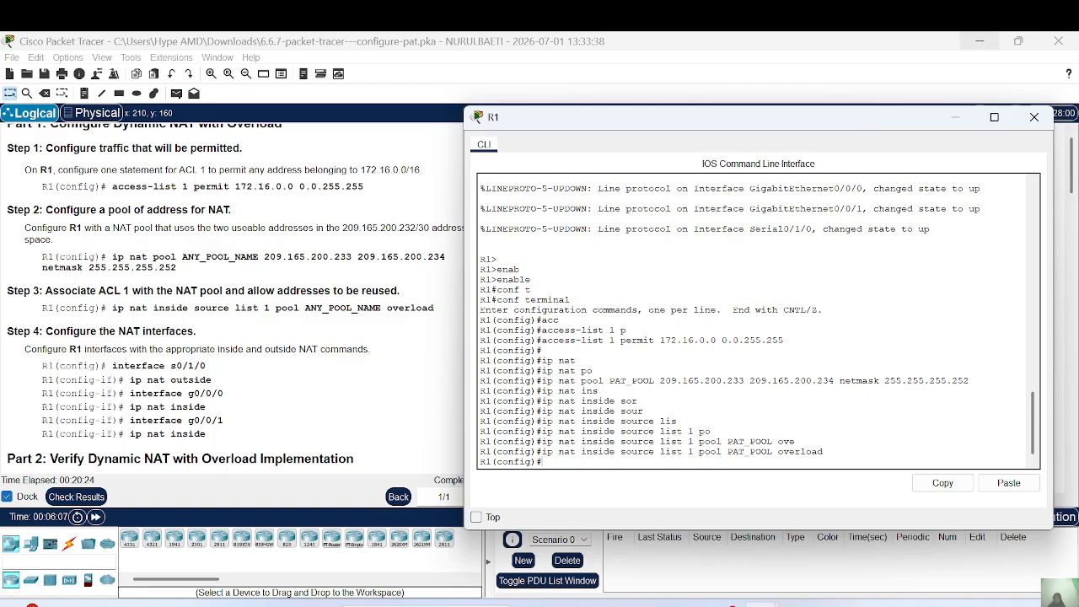
scroll(231, 295, down, 1)
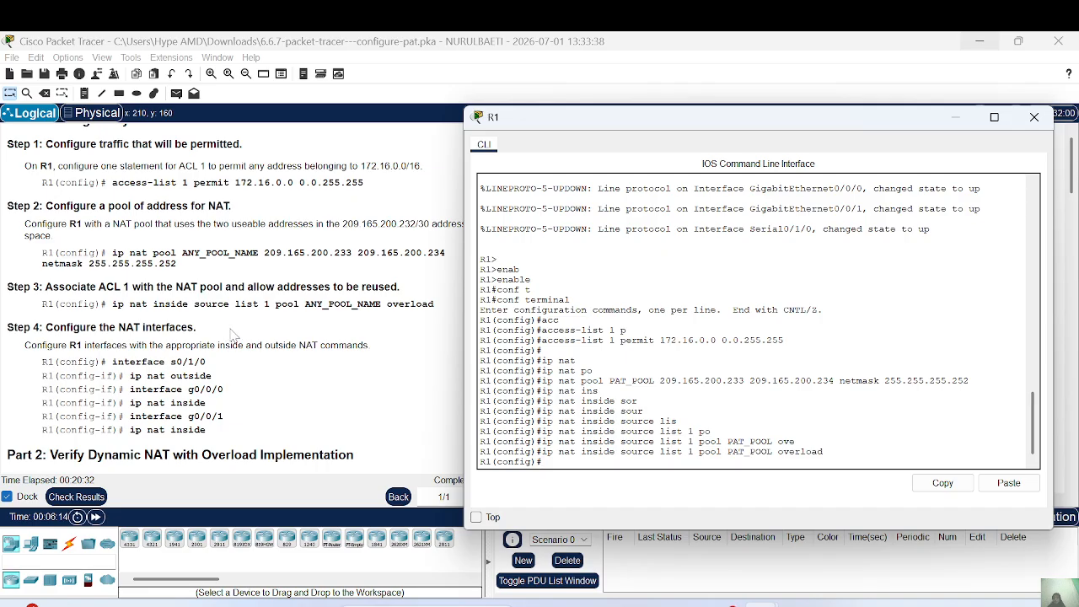
scroll(242, 390, down, 1)
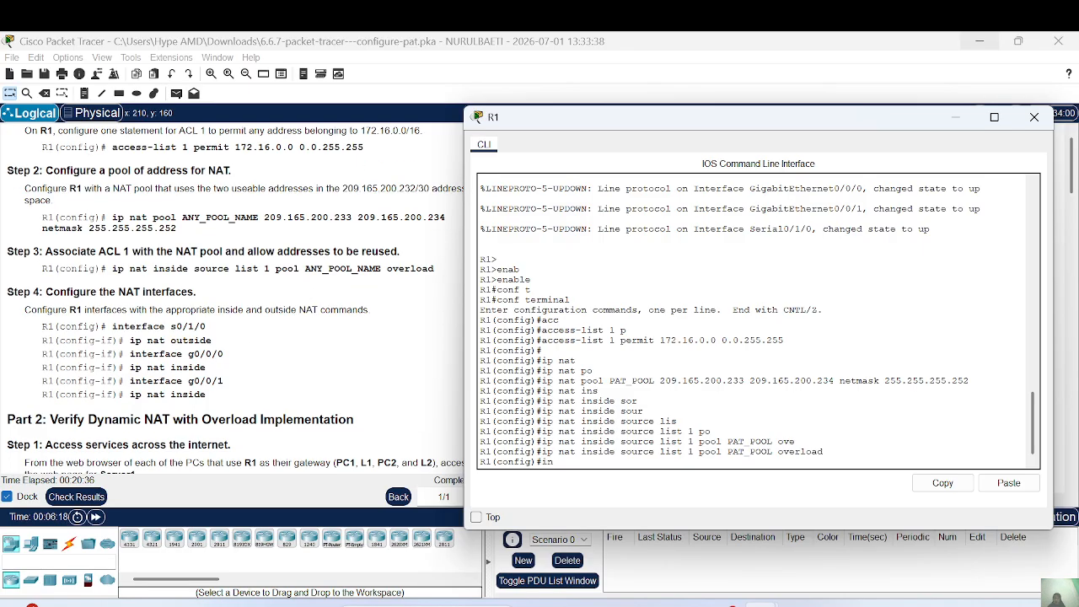
key(Tab)
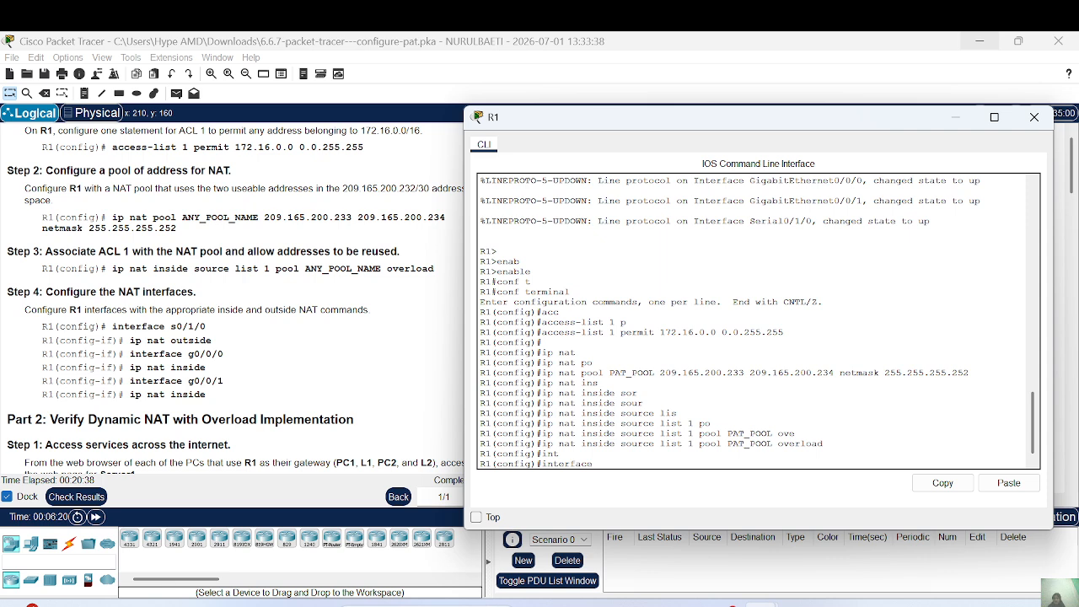
text(s)
key(Tab)
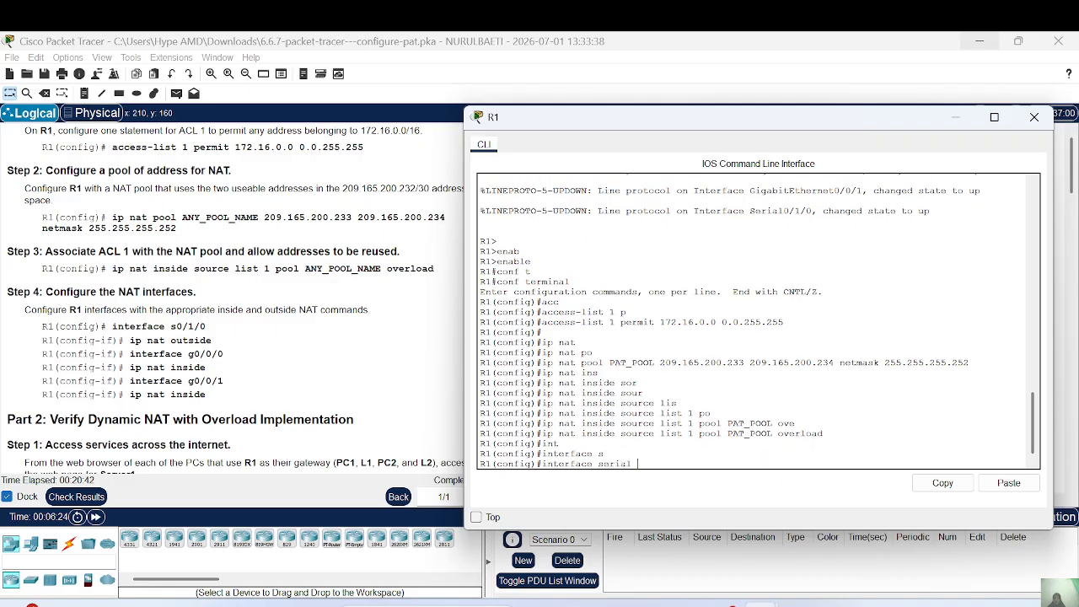
text(0/1/0)
key(Return)
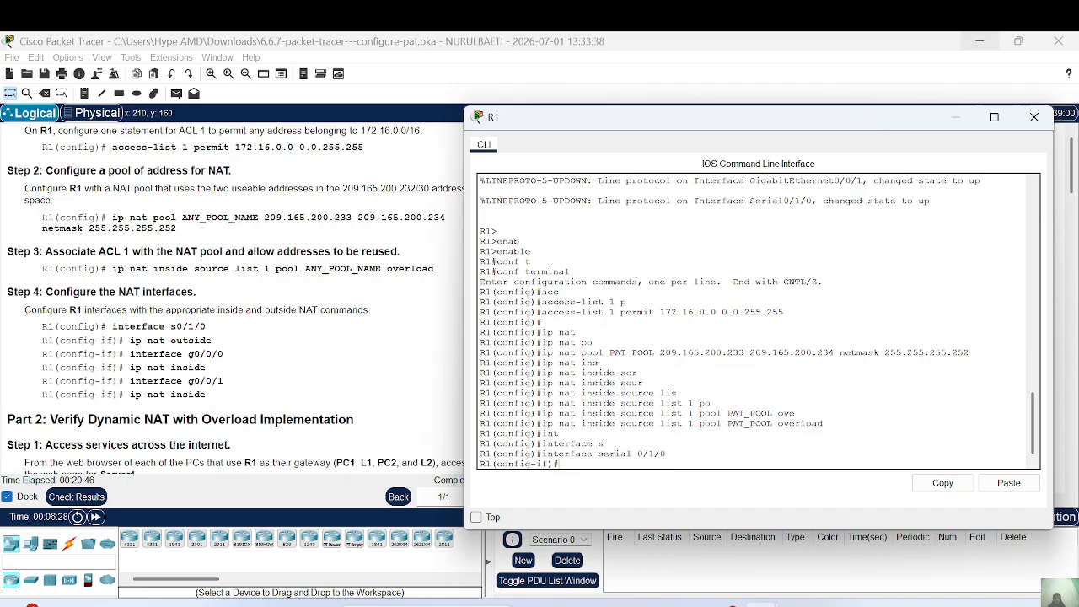
text(ip nat ou)
key(Tab)
key(Return)
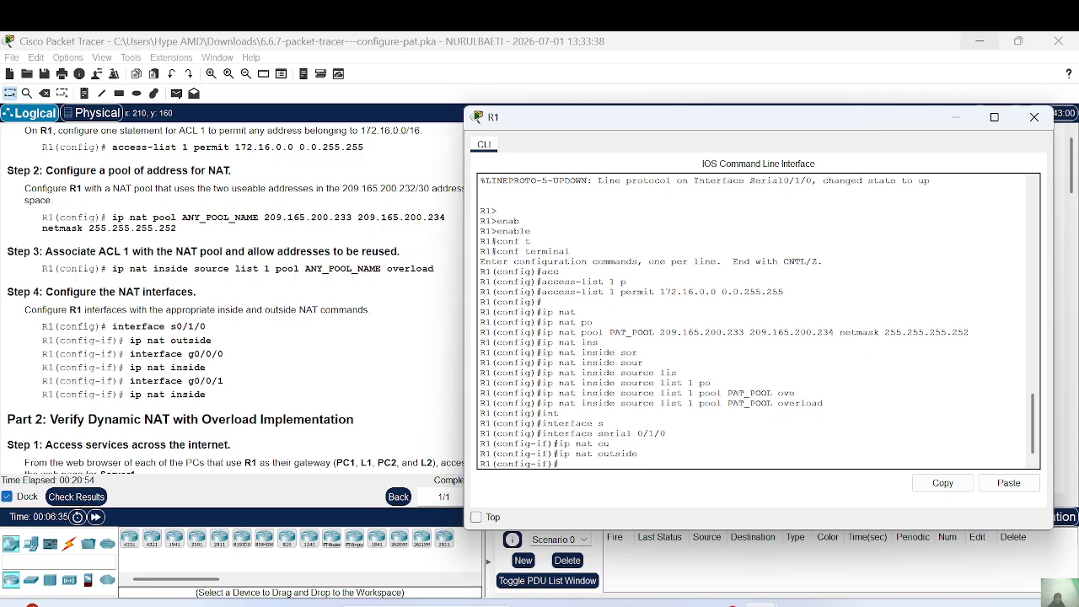
- Move R1's console aside, view R1's interface labels in the topology, and reopen the console
drag(735, 107, 752, 133)
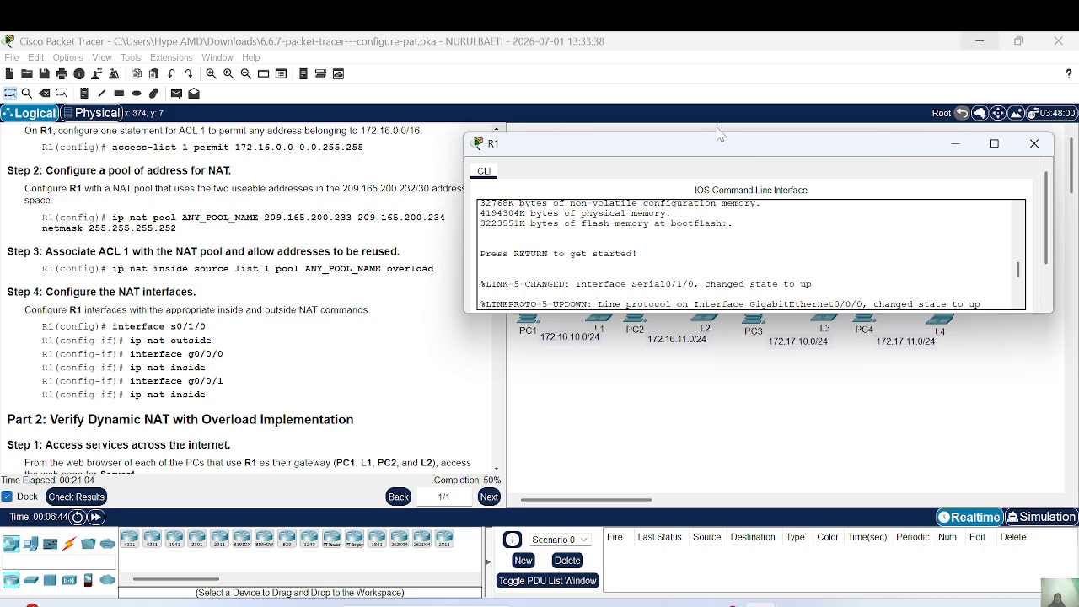
drag(718, 131, 671, 133)
scroll(668, 270, down, 7)
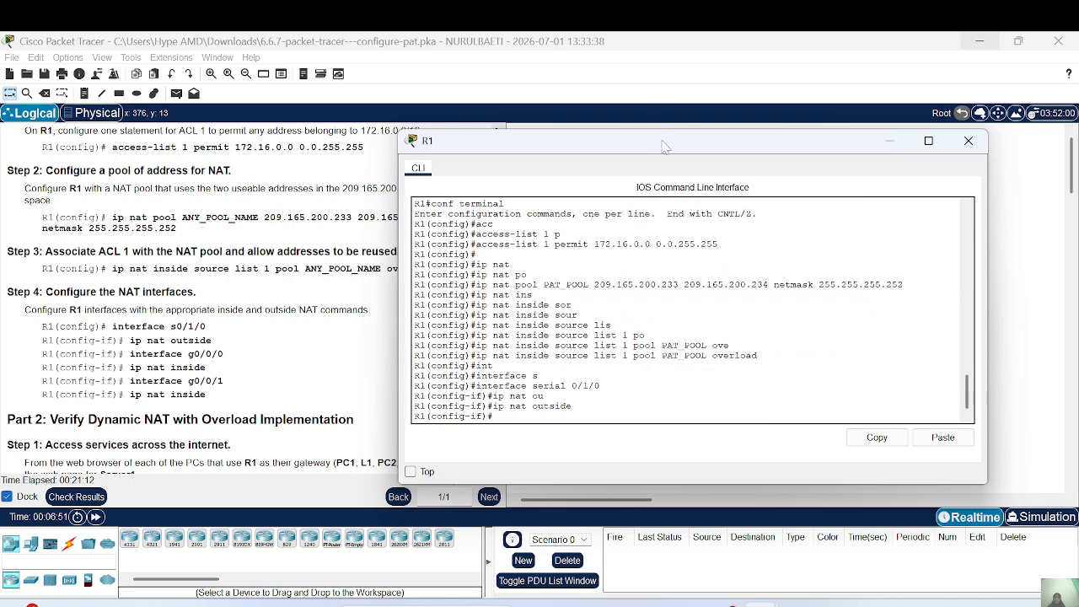
click(570, 71)
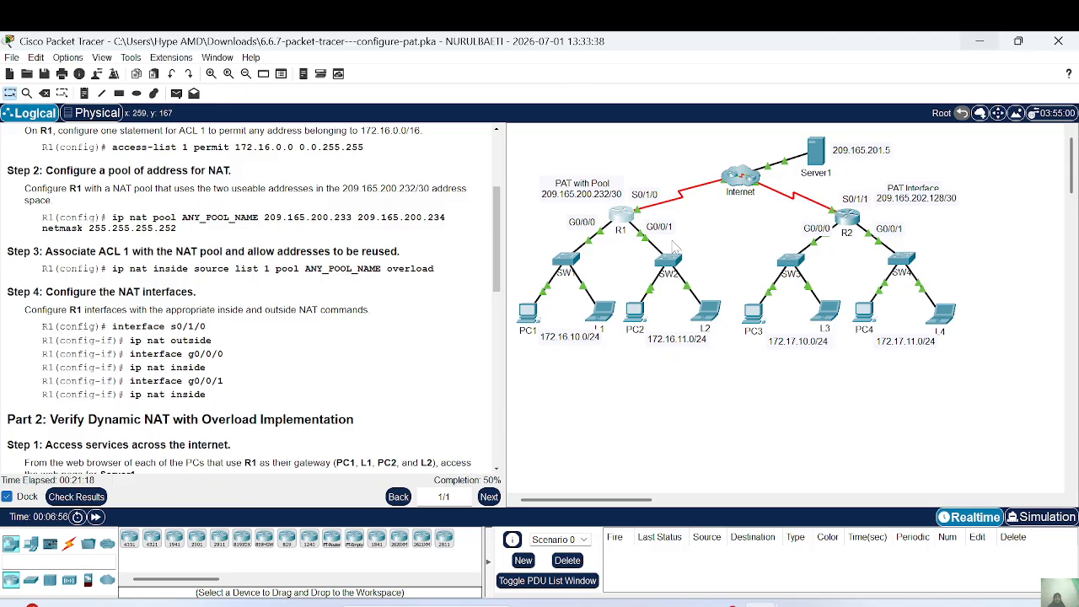
click(623, 217)
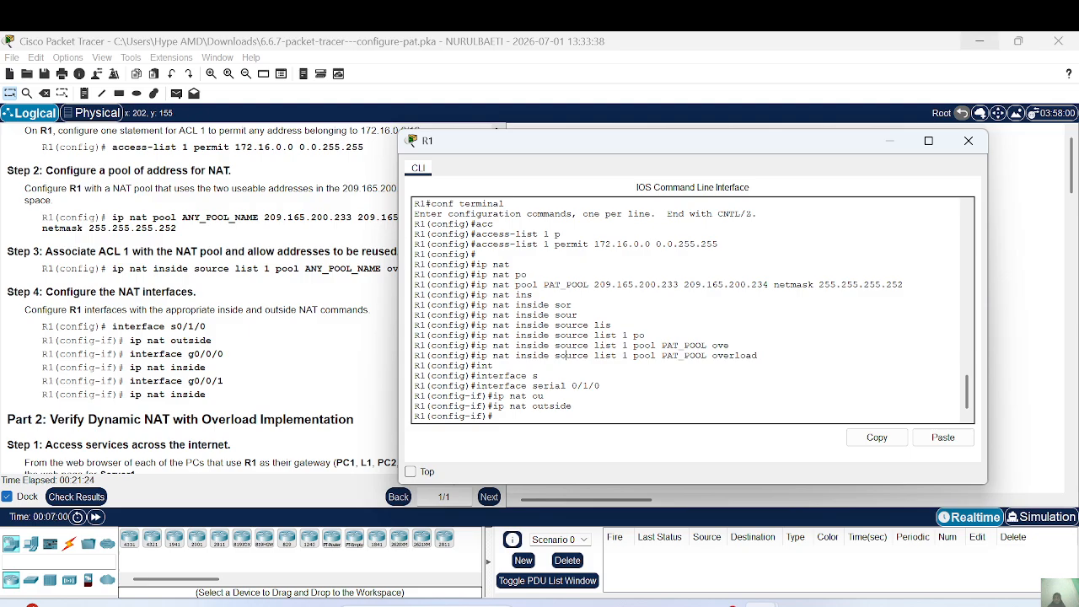
- Clear the unfinished int entry and exit R1's serial interface configuration back to global configuration mode
text(int)
key(Tab)
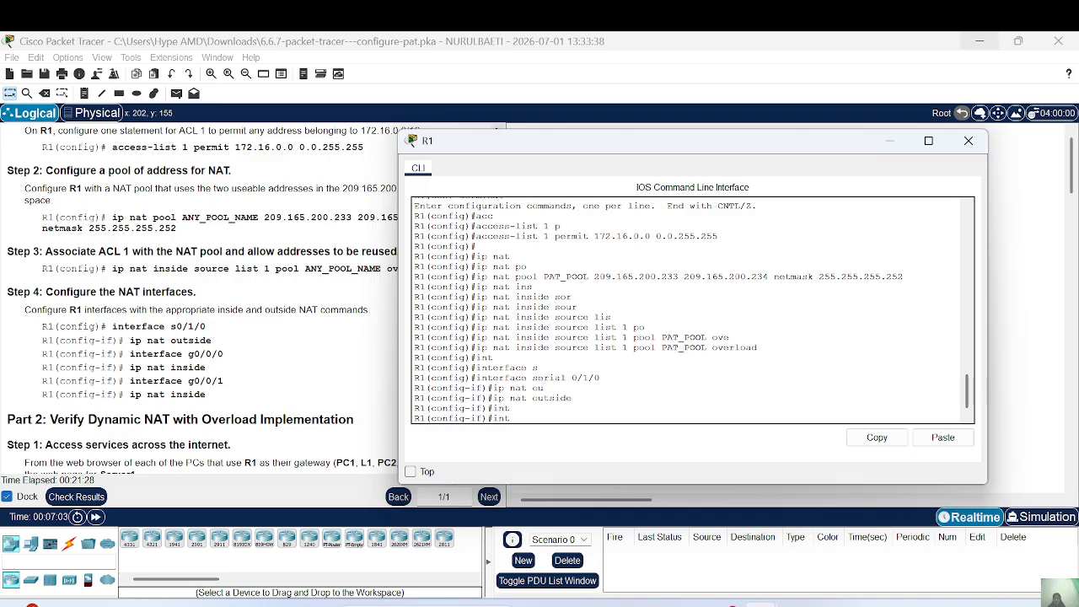
key(BackSpace)
key(BackSpace)
key(BackSpace)
text(ex)
key(Tab)
key(Return)
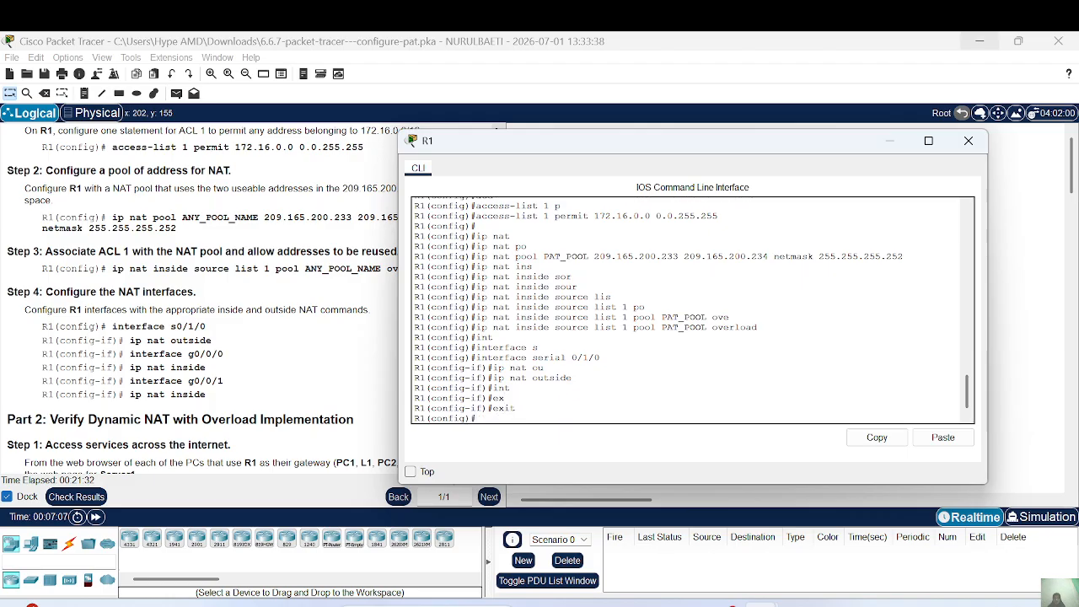
- Enter configuration for interface gigabitEthernet 0/0/0 on R1 and set it as a NAT inside interface with ip nat inside
text(int)
key(Tab)
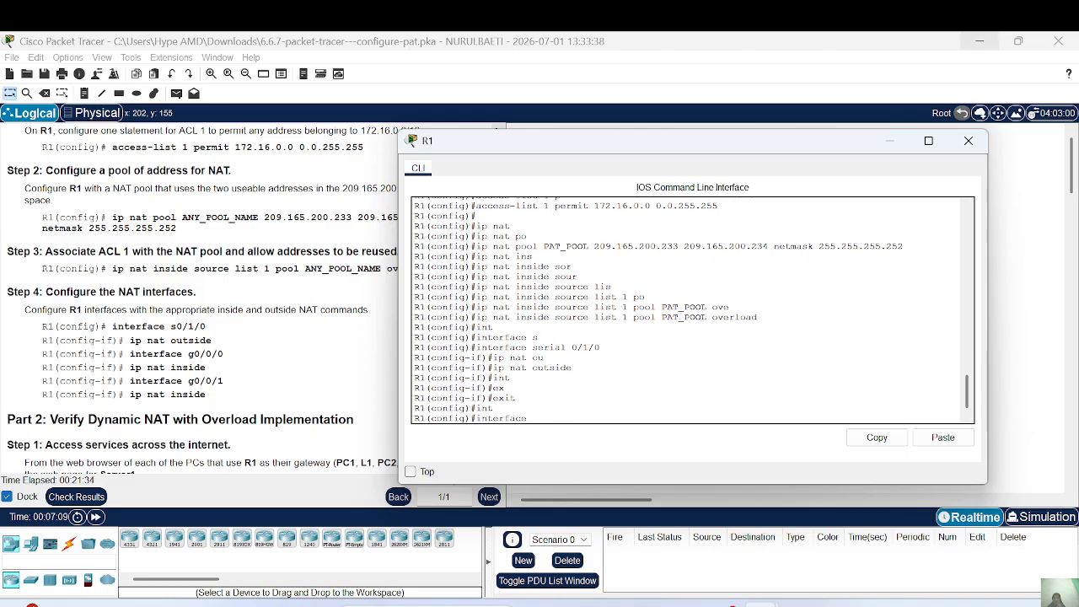
text(g)
key(Tab)
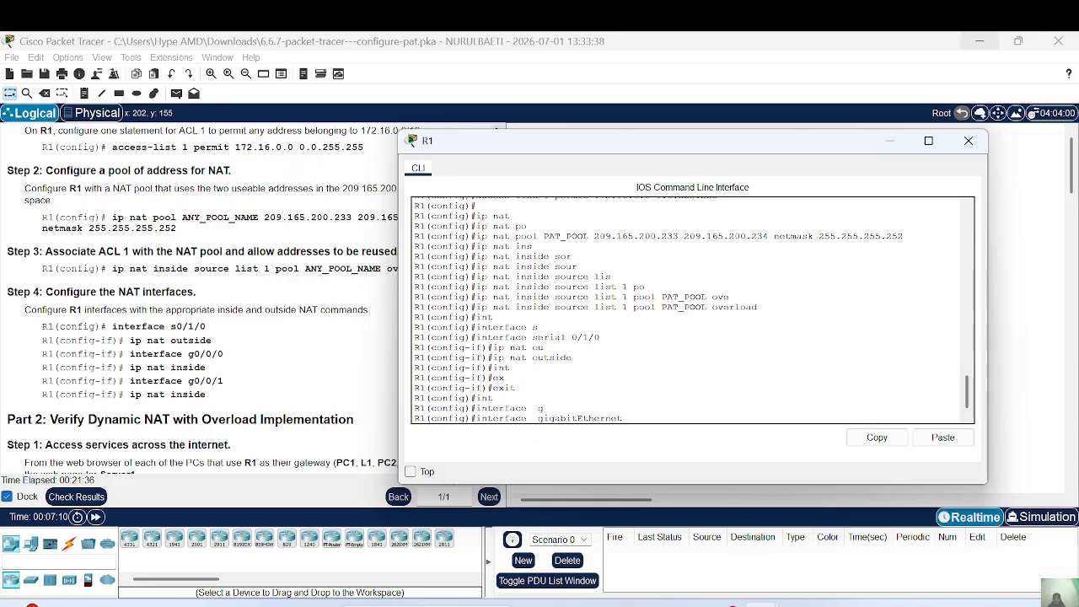
text(0/0/0)
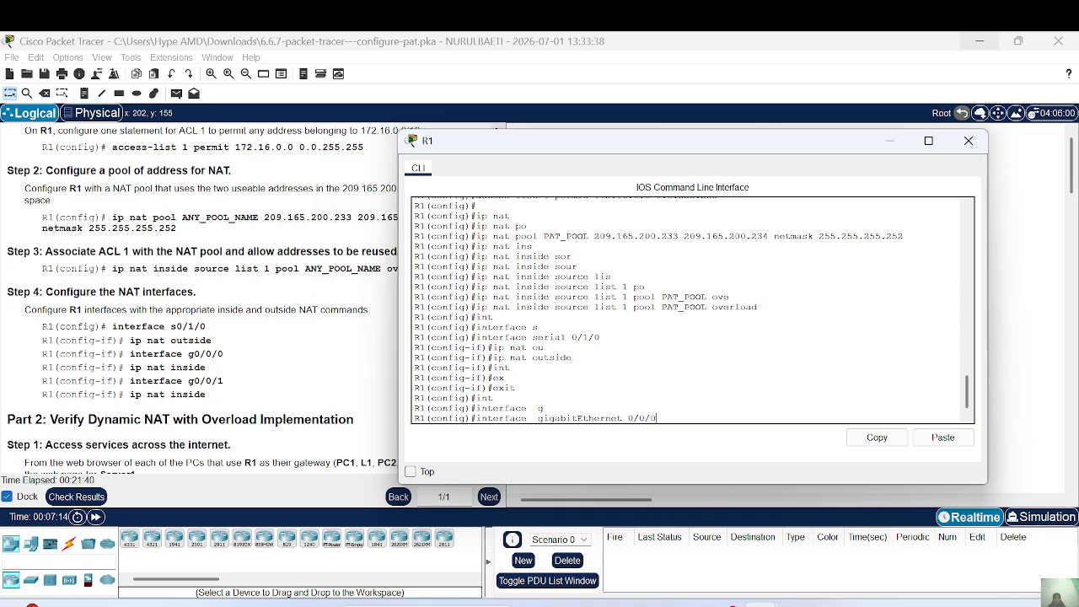
key(Return)
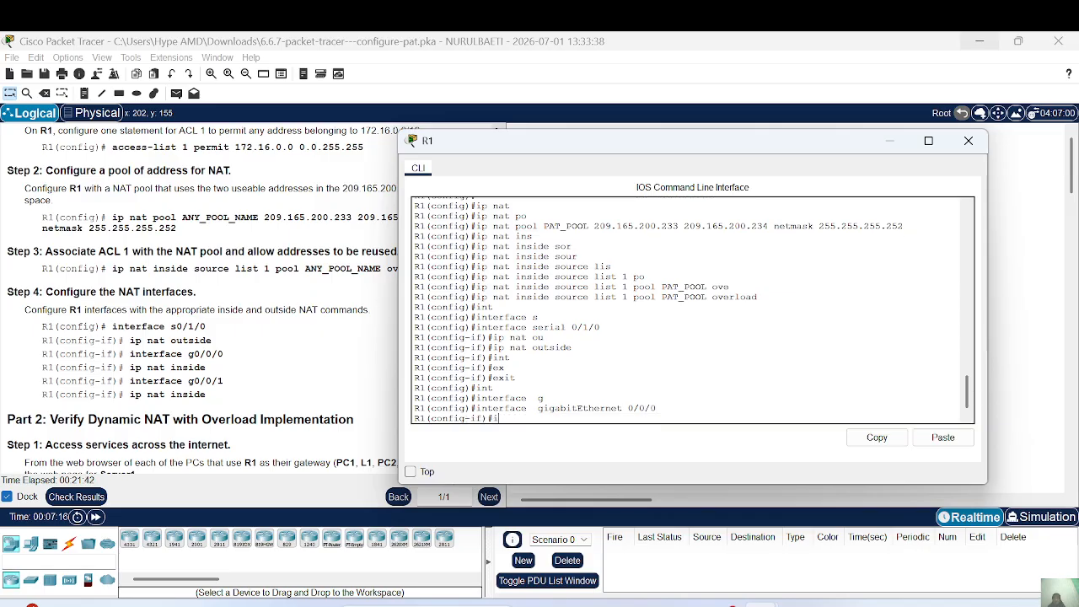
text(ip na)
key(Tab)
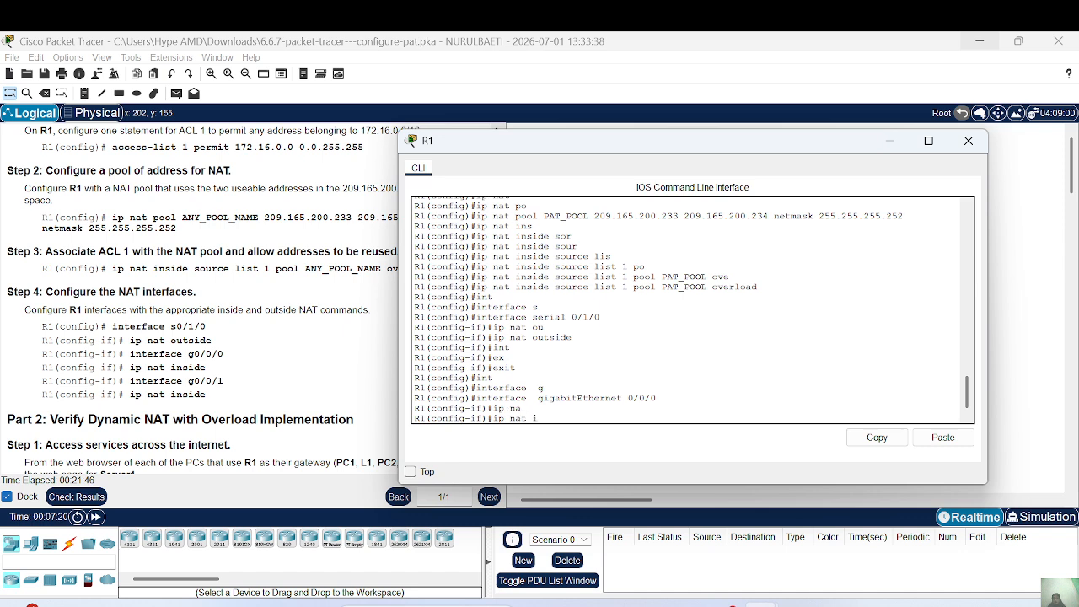
text(in)
key(Tab)
key(Return)
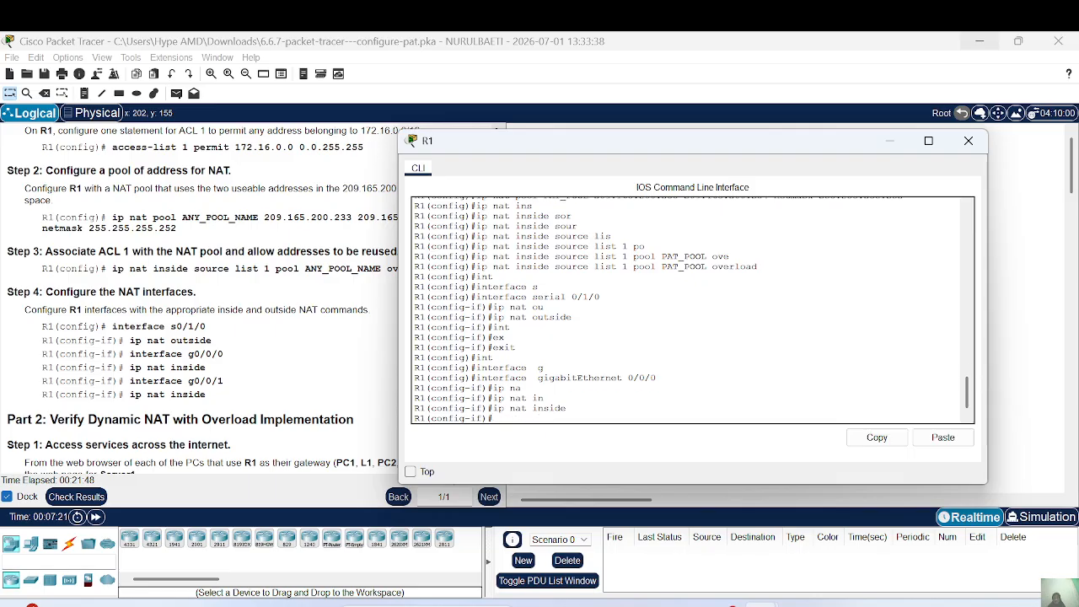
- Recall the ip nat inside command at R1's prompt and reopen the console after checking R1's interfaces in the topology
key(Up)
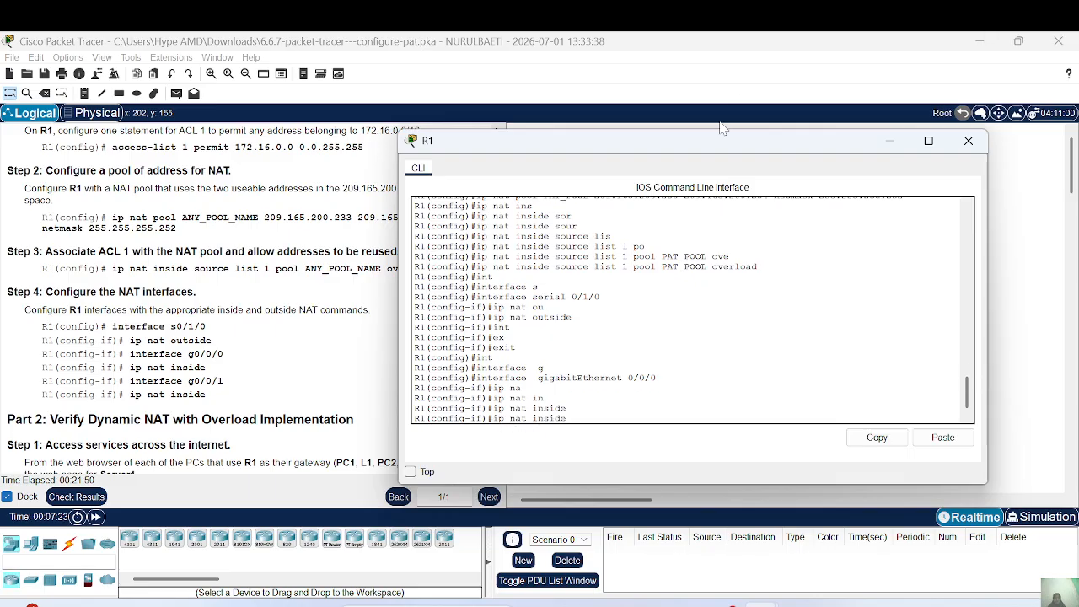
drag(698, 128, 699, 133)
click(697, 111)
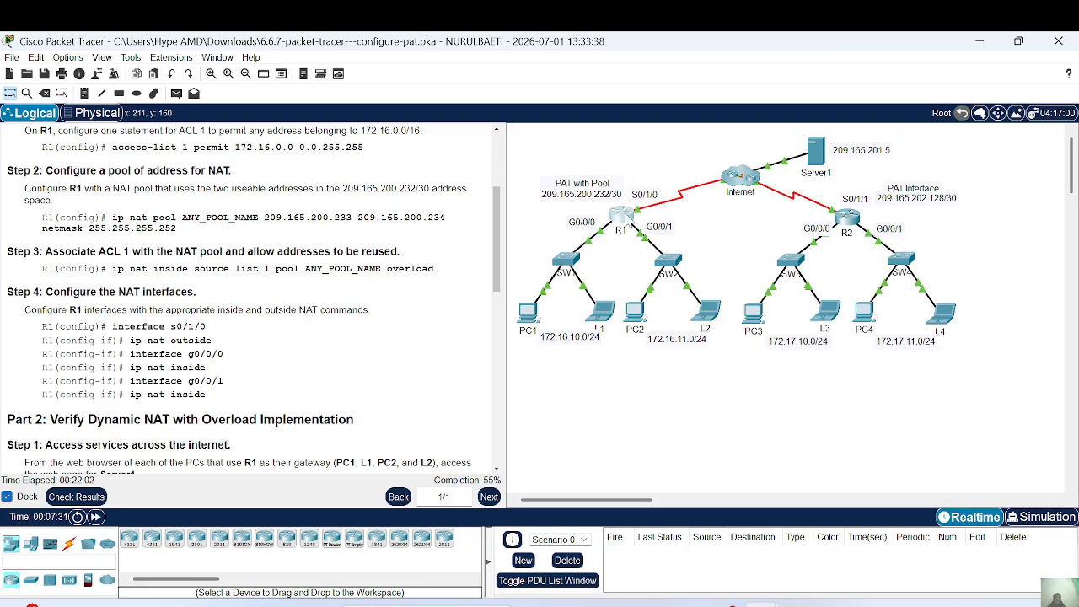
click(623, 217)
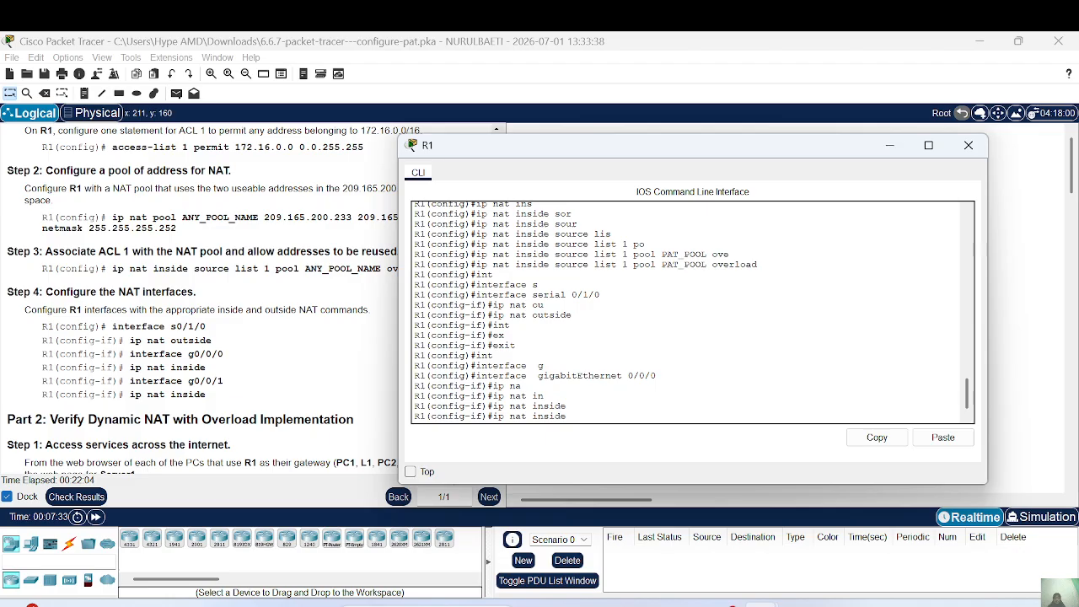
- Apply ip nat inside to R1's gigabitEthernet 0/0/0 and exit back to global configuration mode
key(Return)
key(Return)
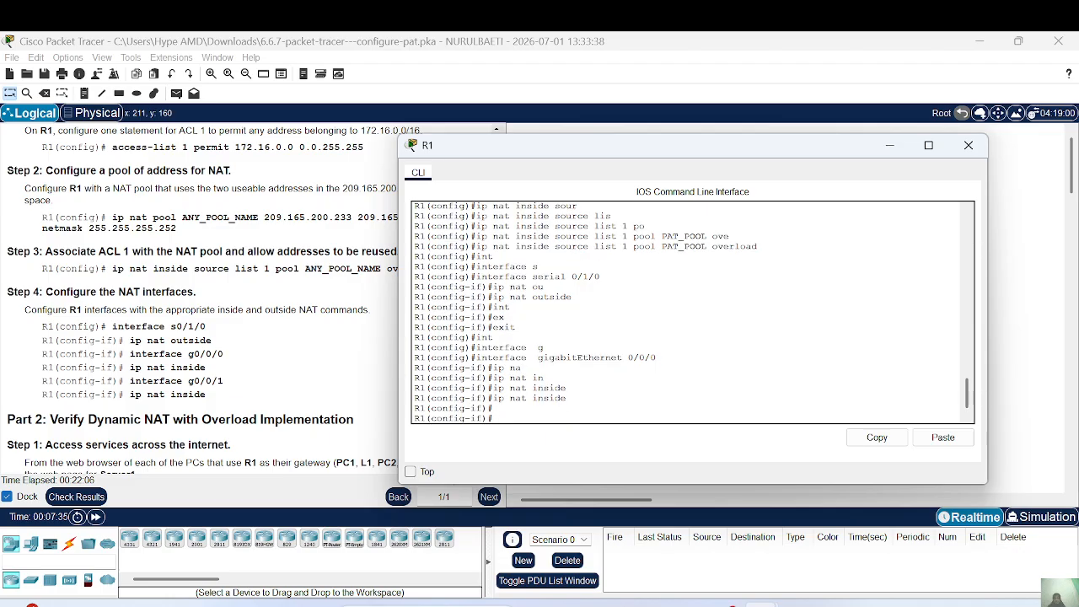
text(ex)
key(Tab)
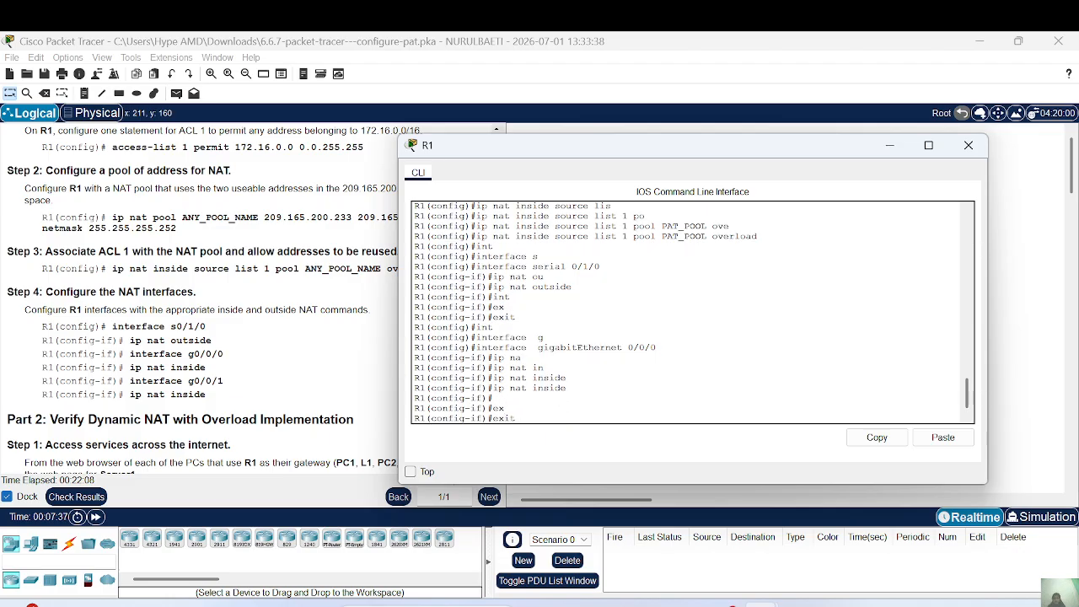
key(Return)
- Enter configuration for interface gigabitEthernet 0/0/1 on R1
text(int)
key(Tab)
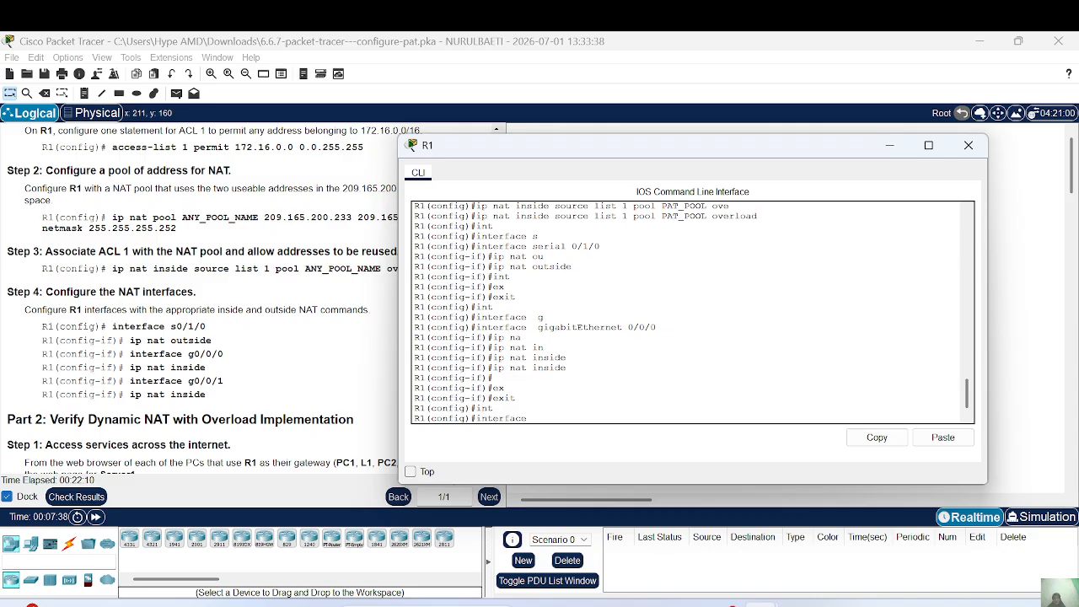
text(g)
key(Tab)
text(0)
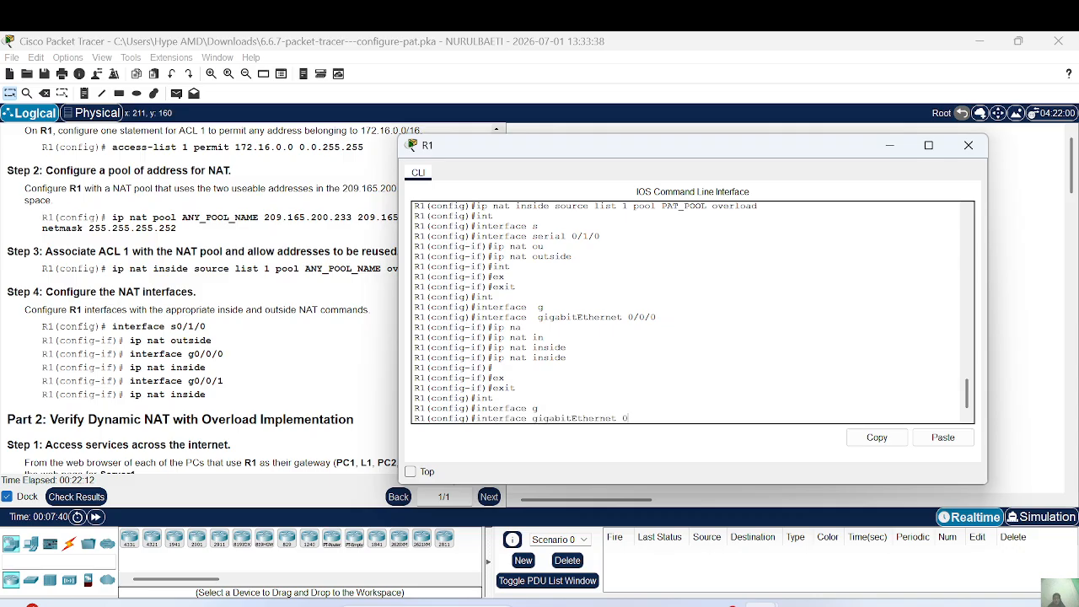
text(/0/1)
key(Return)
- Set R1's gigabitEthernet 0/0/1 as a NAT inside interface with ip nat inside
text(ip)
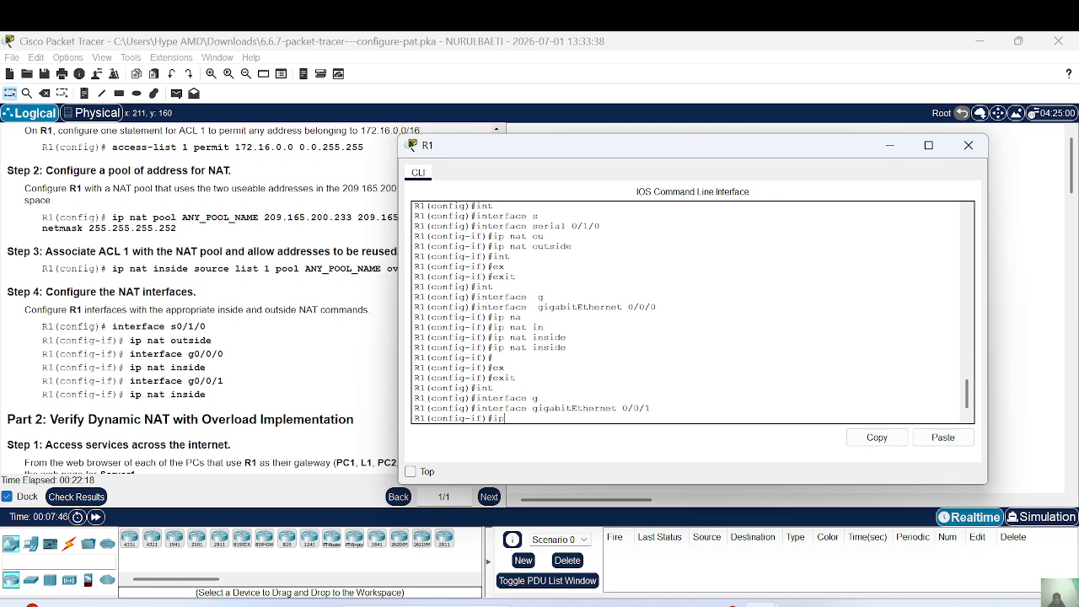
text( na)
key(Tab)
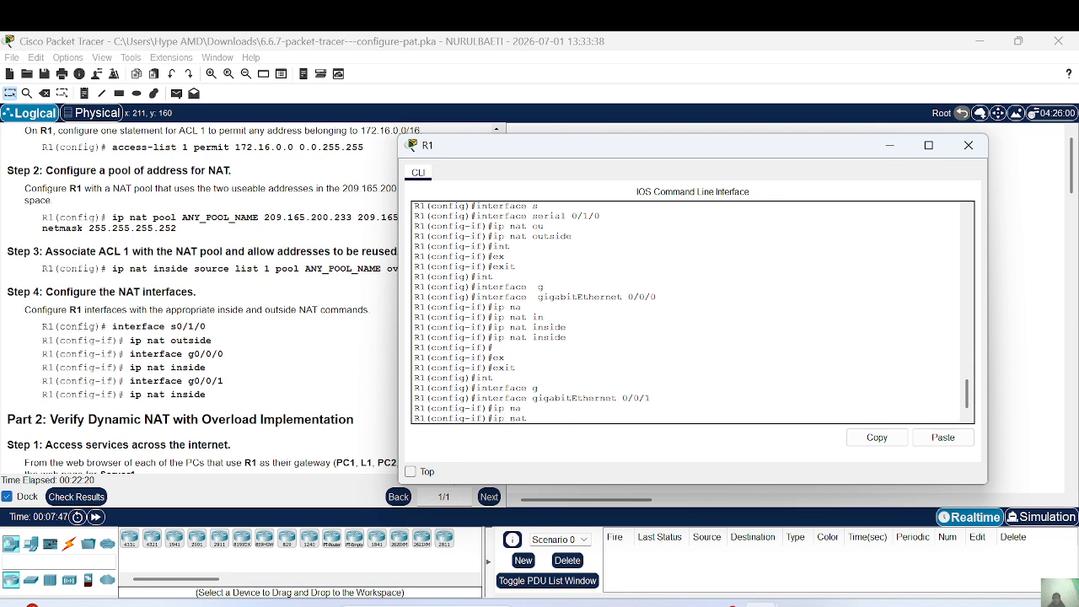
text(in)
key(Tab)
key(Return)
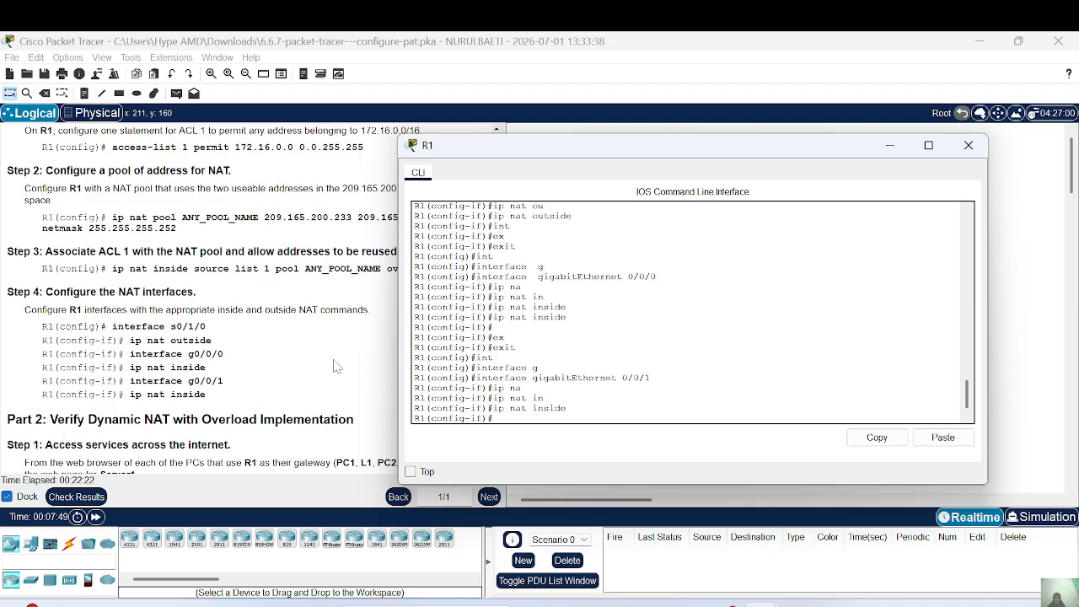
- Put R1's console away, read the Part 2 verification instructions, and open the Web Browser on PC1
scroll(337, 367, down, 1)
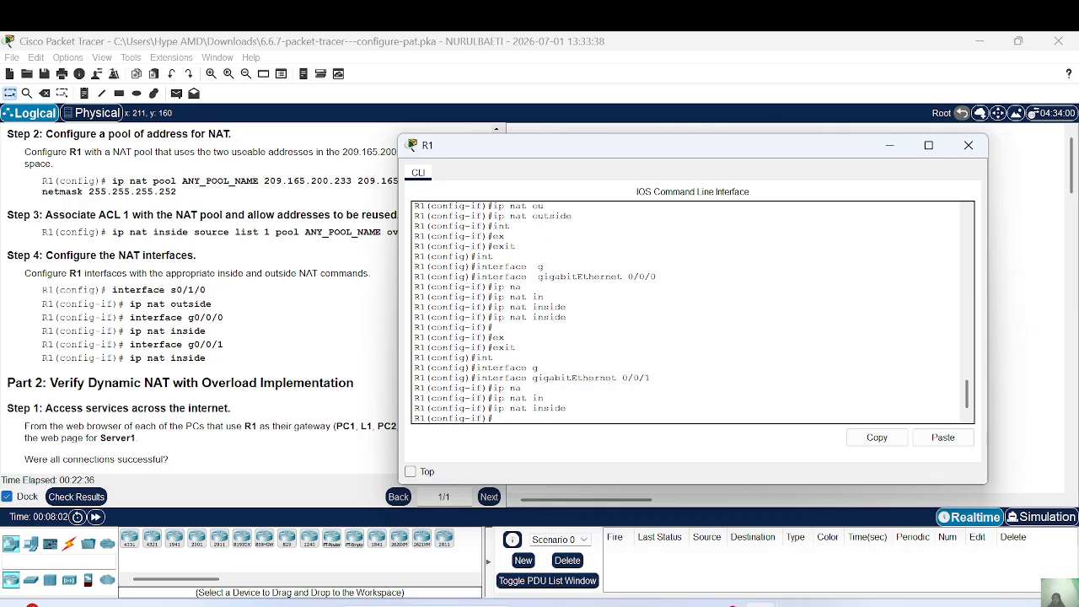
click(308, 354)
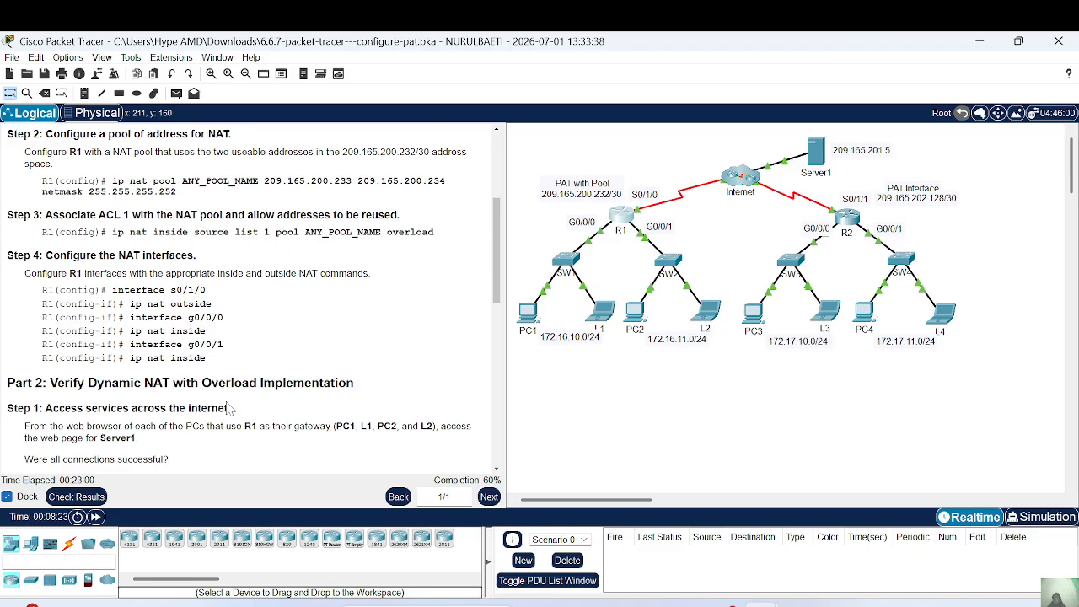
scroll(231, 409, down, 2)
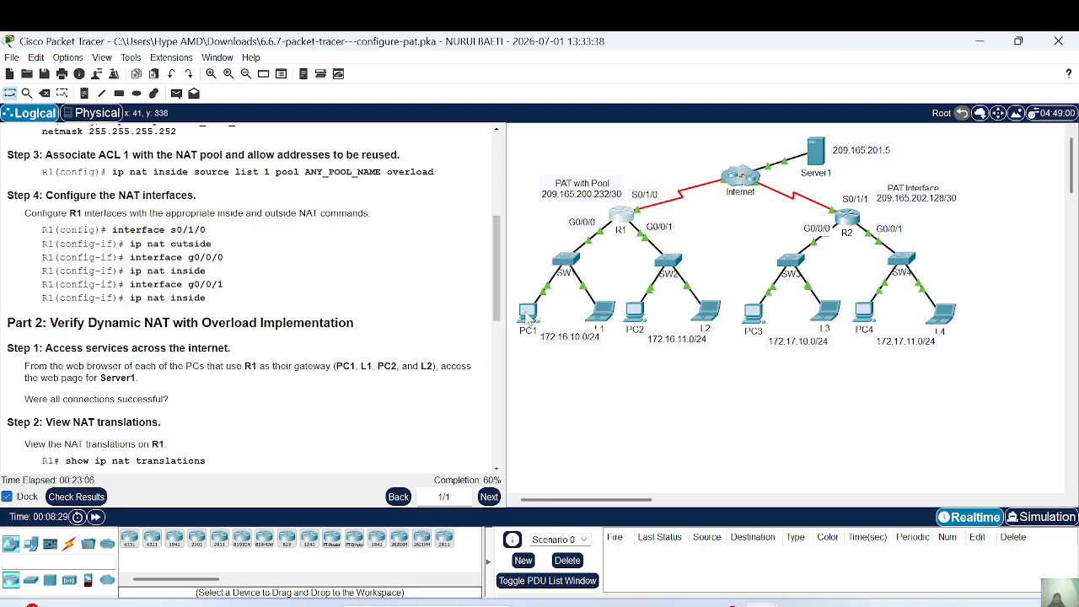
mouse_move(526, 314)
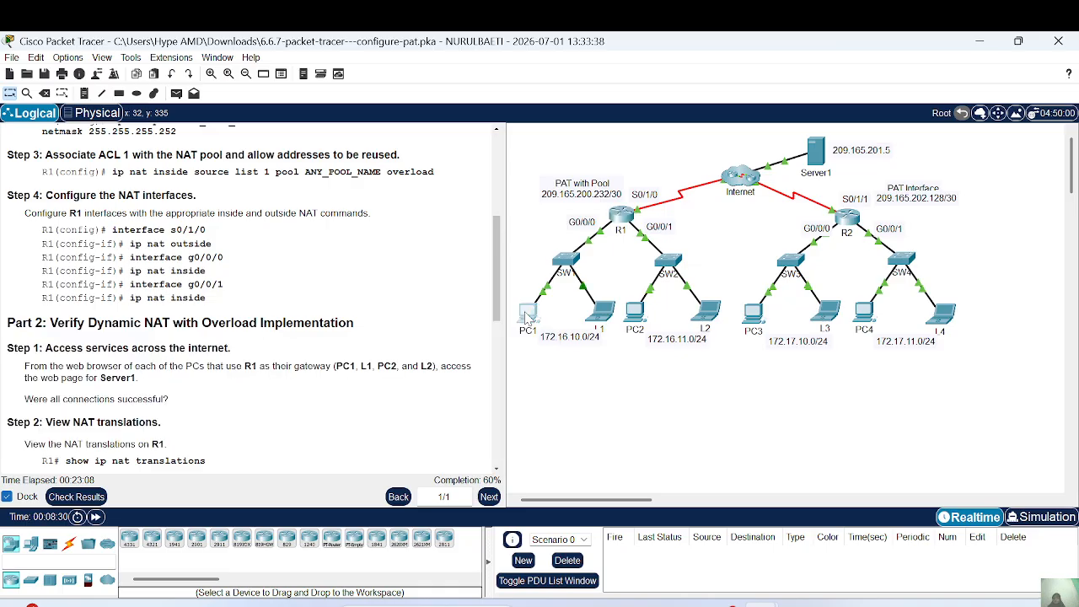
click(527, 314)
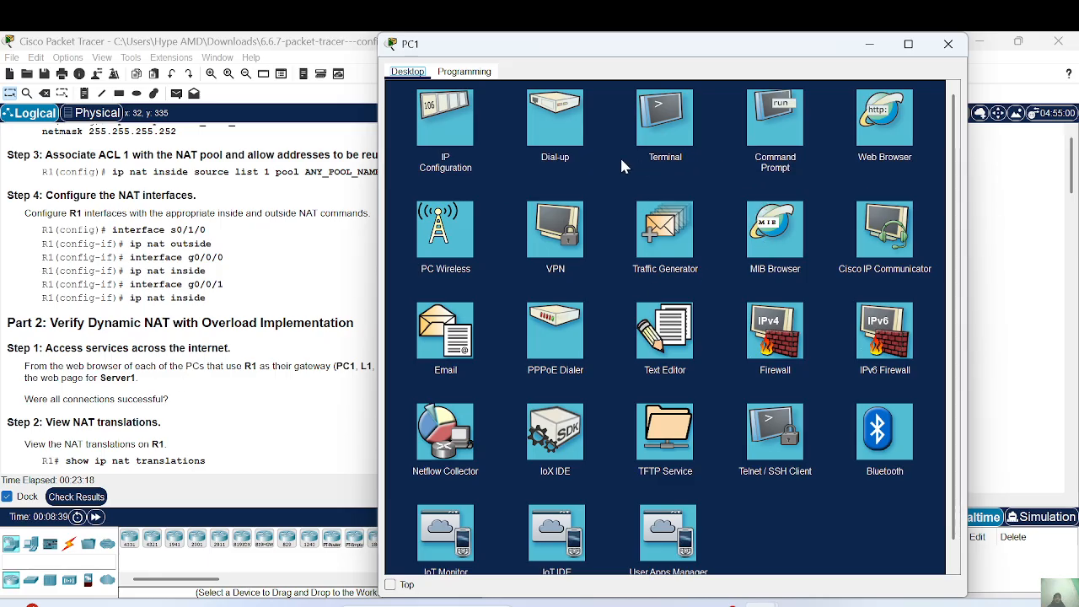
scroll(548, 338, down, 1)
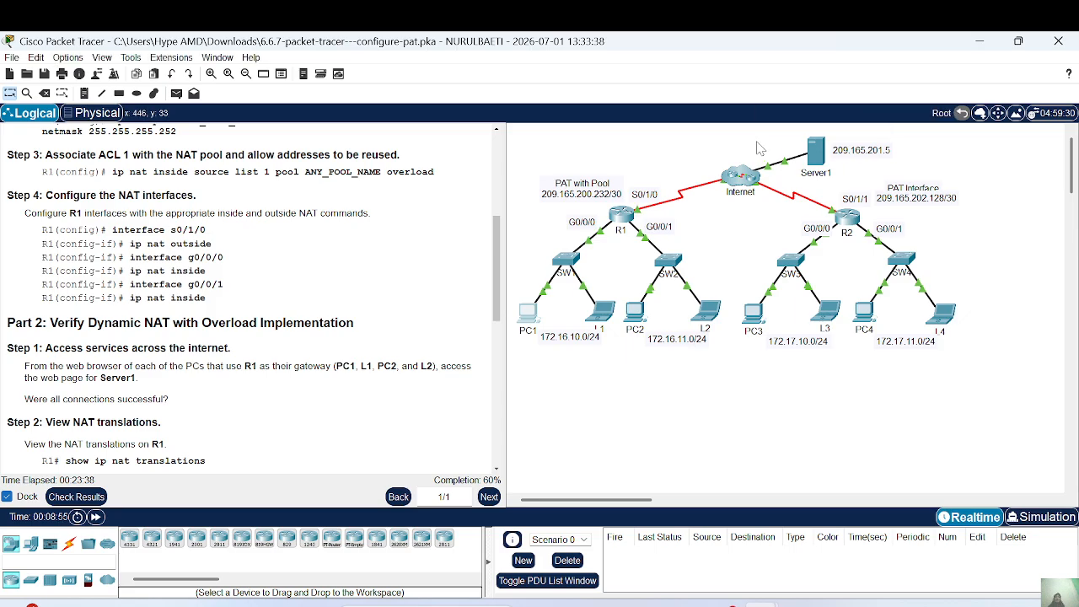
click(528, 314)
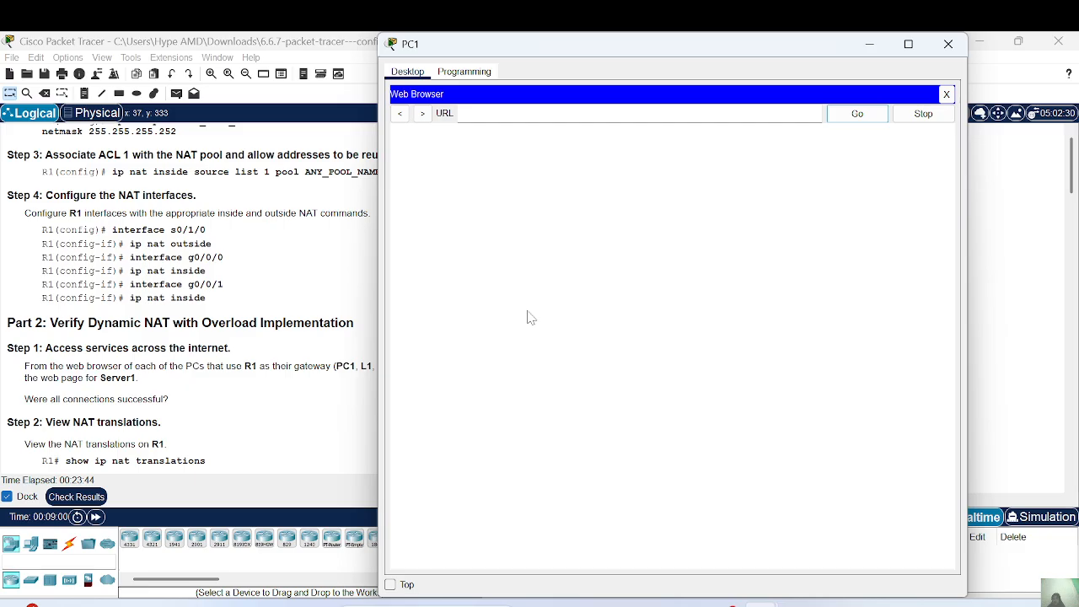
click(459, 113)
text(http://2)
drag(631, 135, 639, 180)
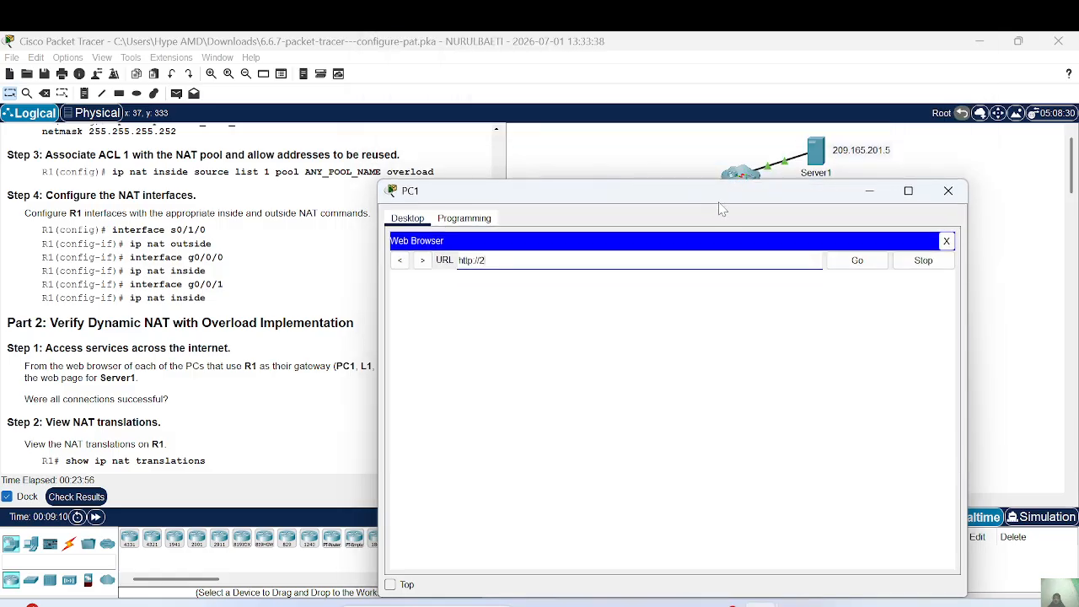
drag(726, 202, 576, 223)
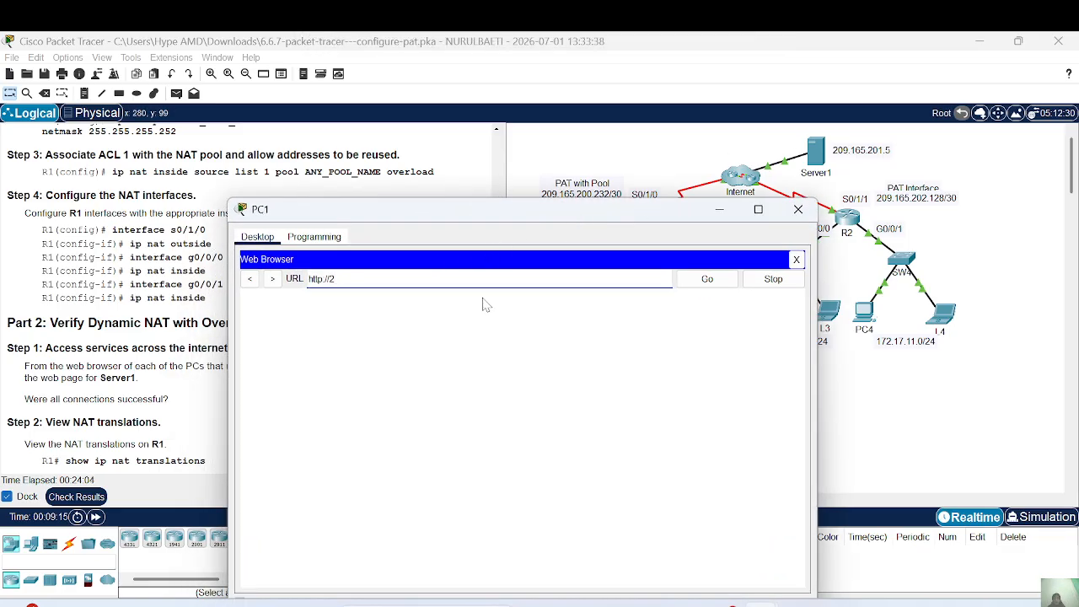
text(09.165.201.5)
click(698, 284)
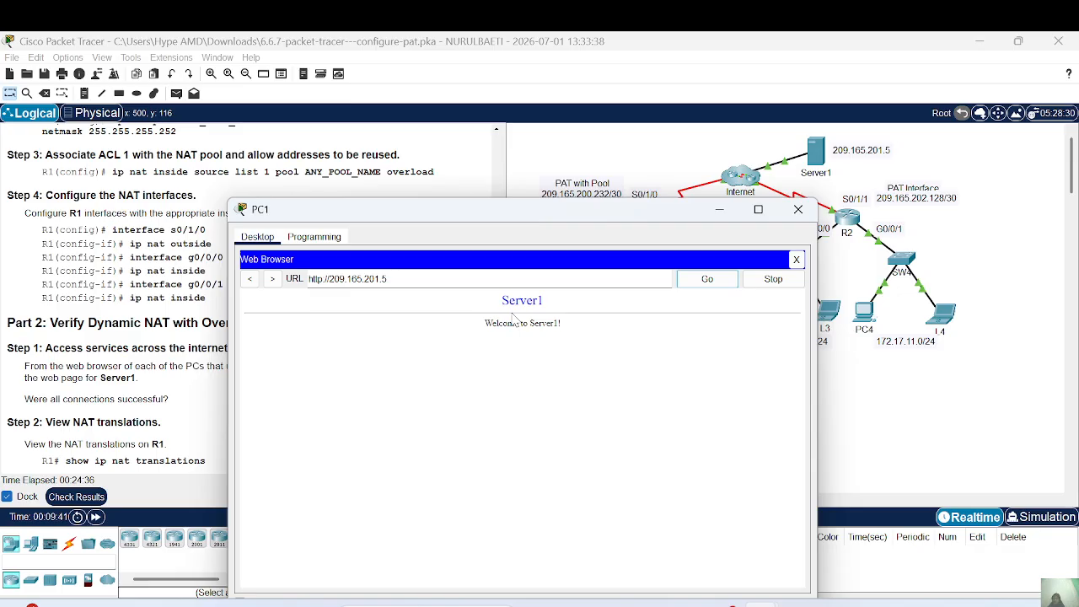
click(691, 285)
drag(390, 279, 307, 279)
key(ctrl+c)
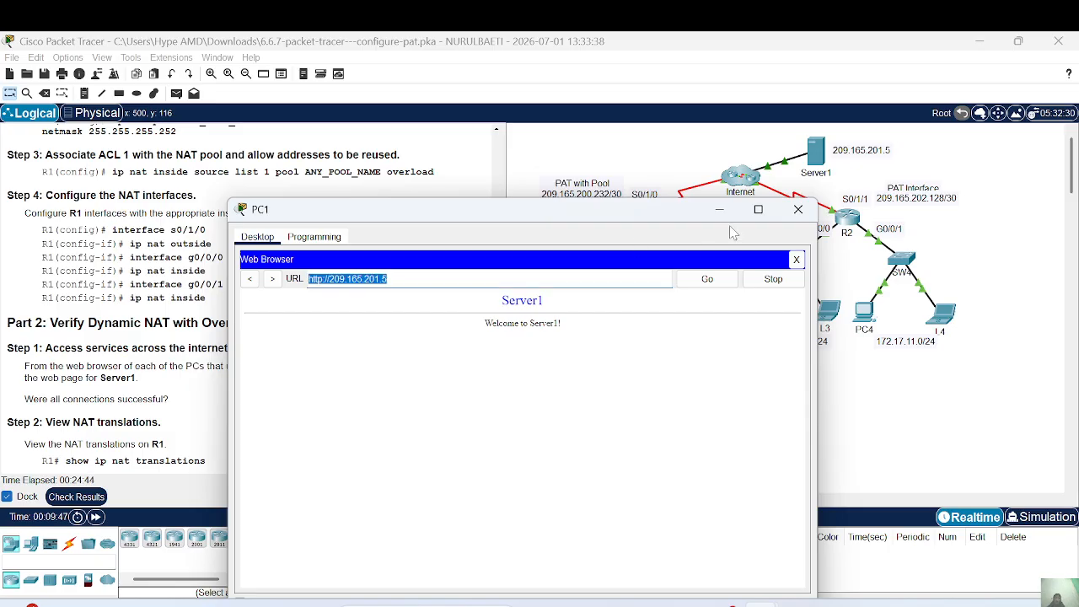
click(797, 210)
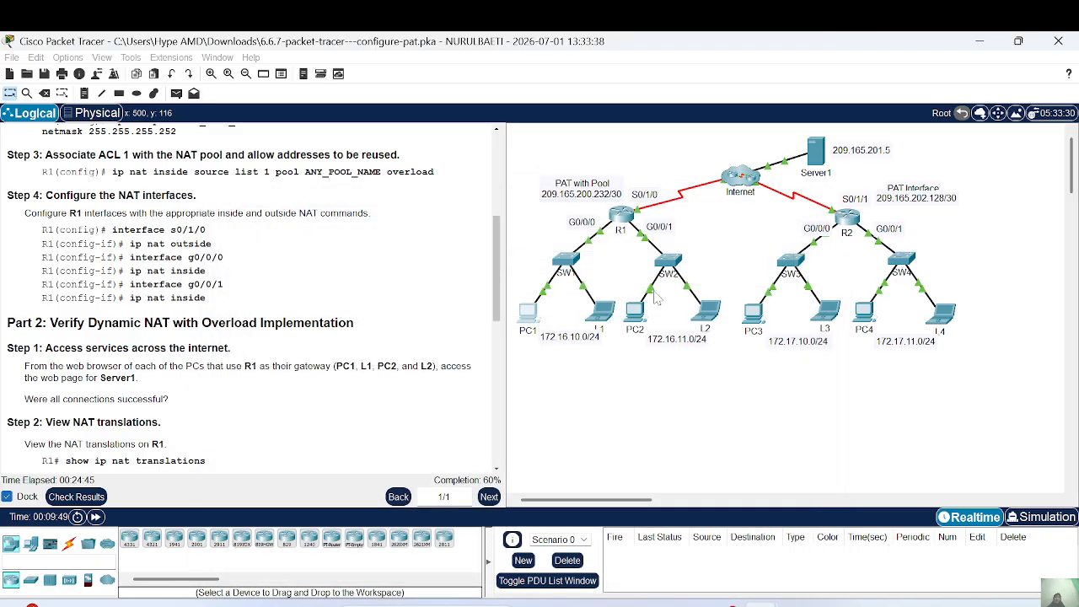
click(604, 312)
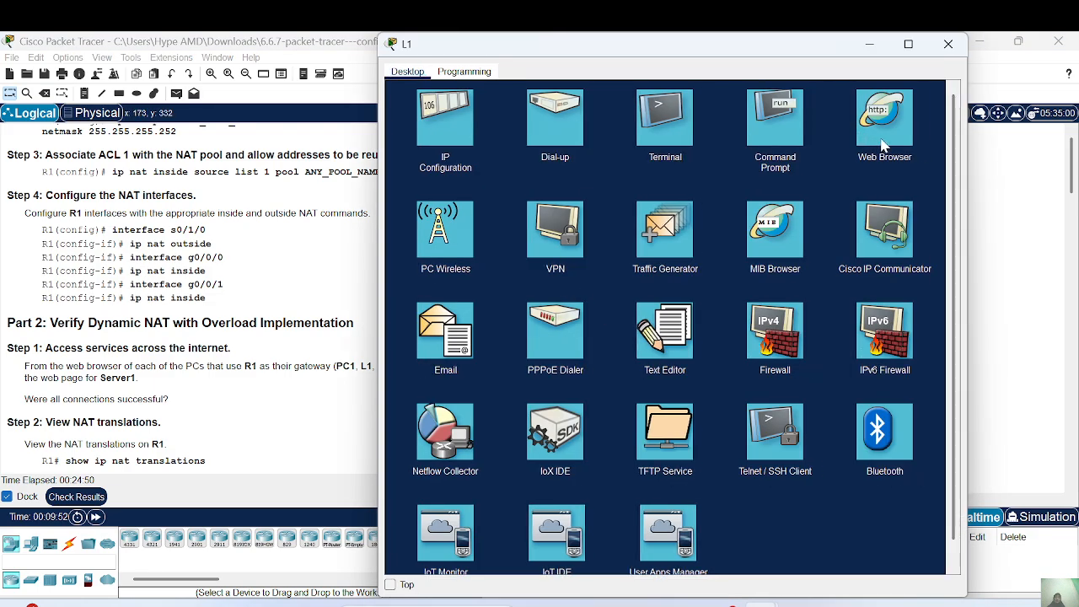
click(860, 133)
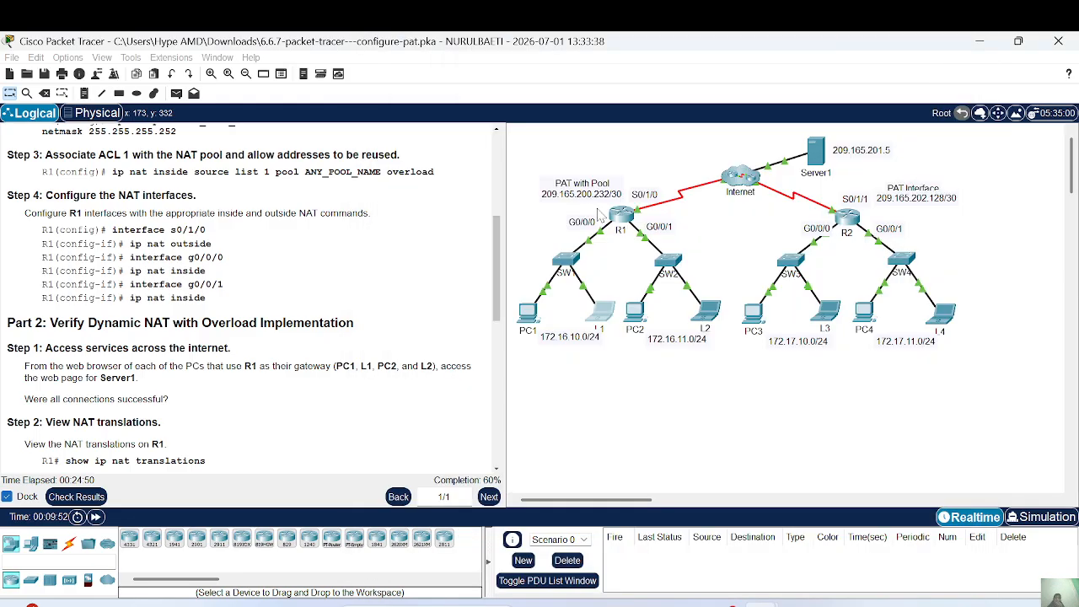
click(603, 315)
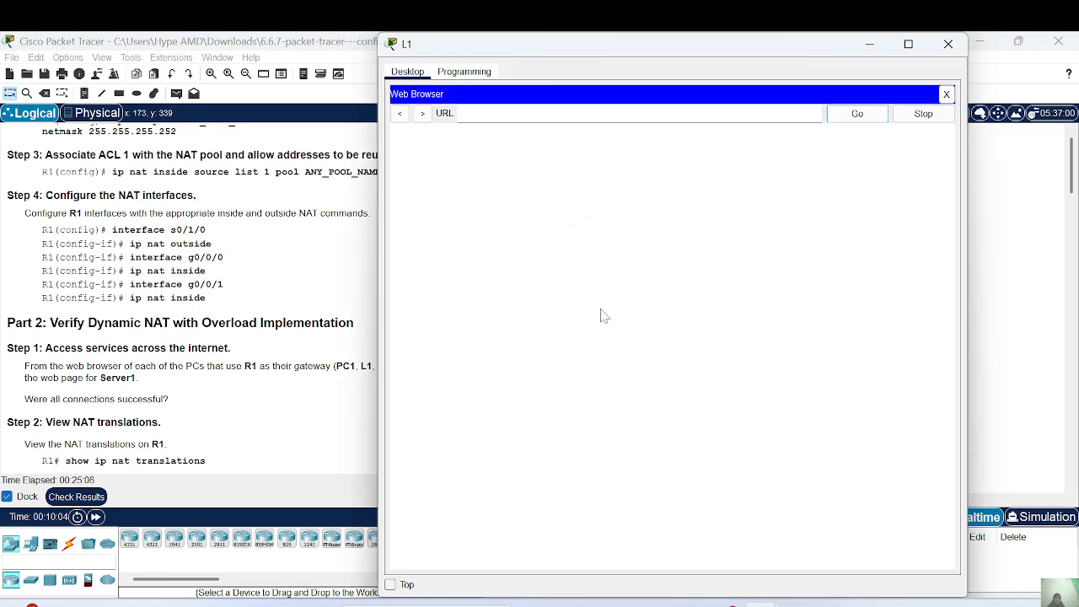
click(584, 114)
key(ctrl+v)
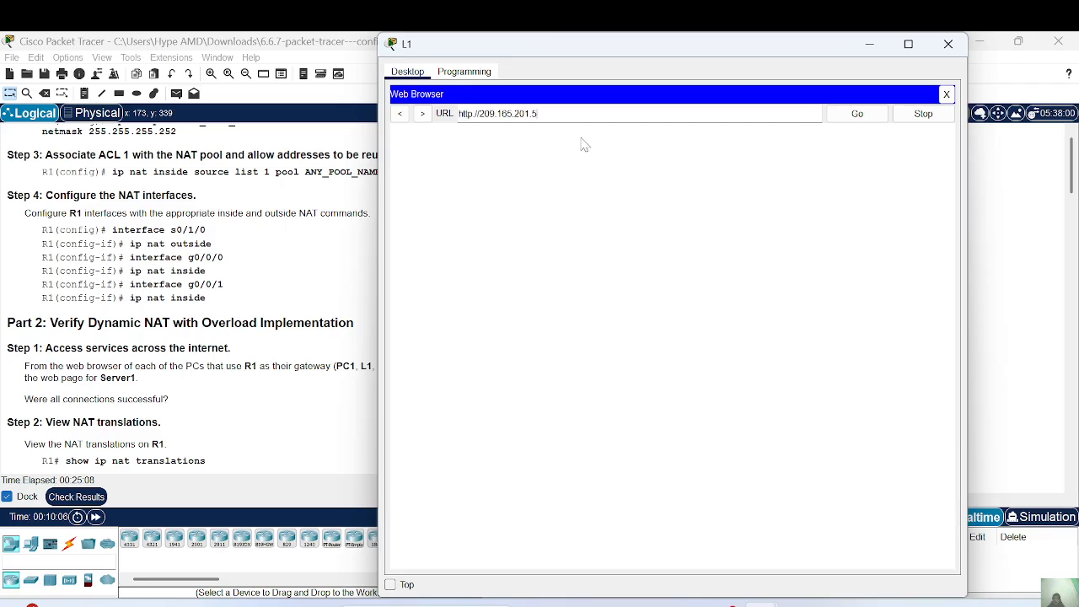
click(857, 113)
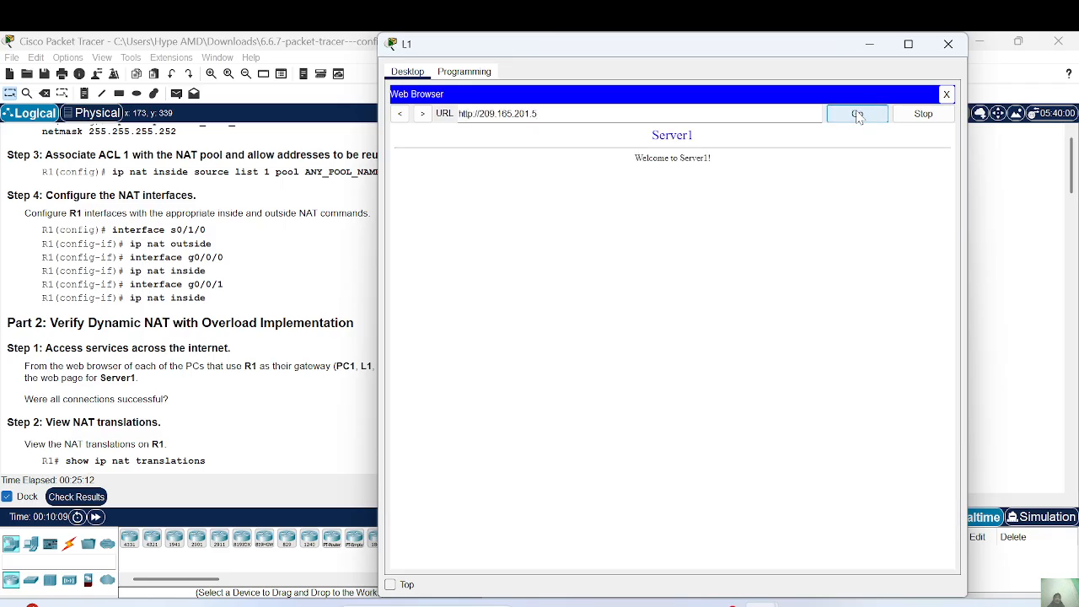
click(950, 43)
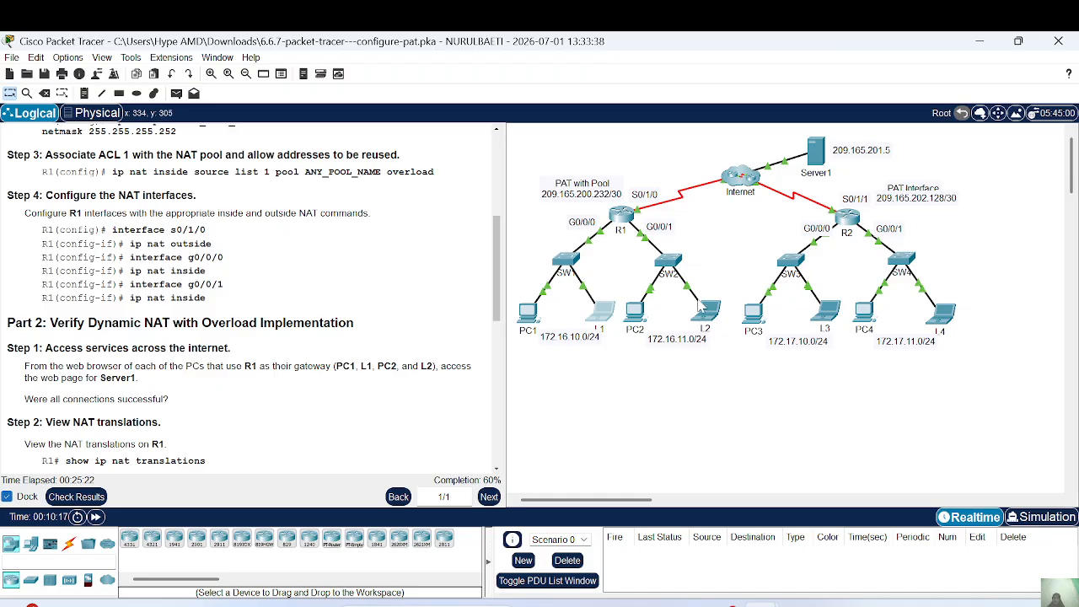
click(636, 314)
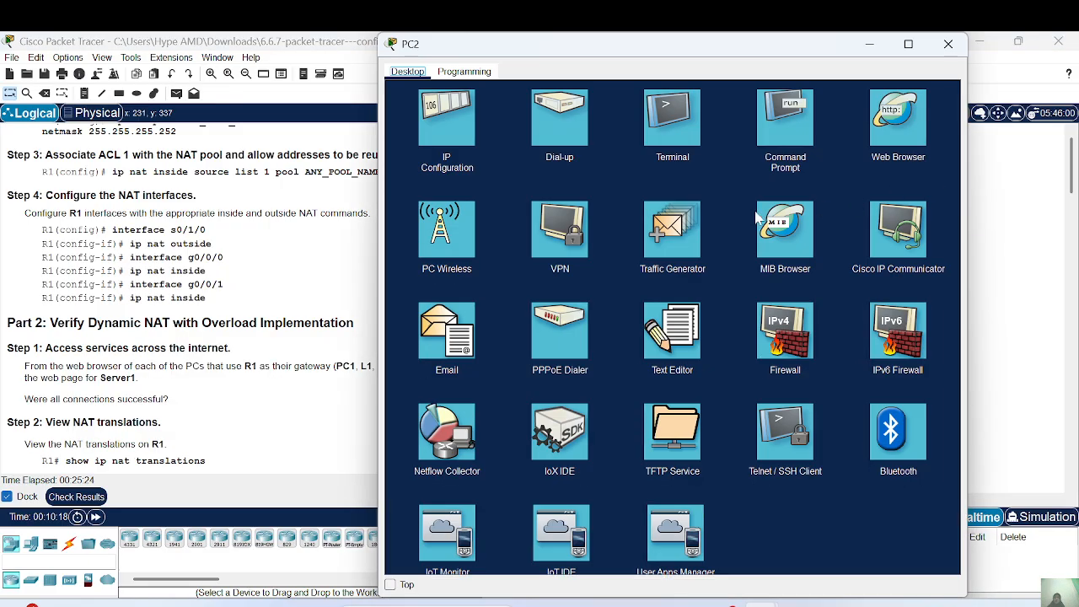
click(672, 228)
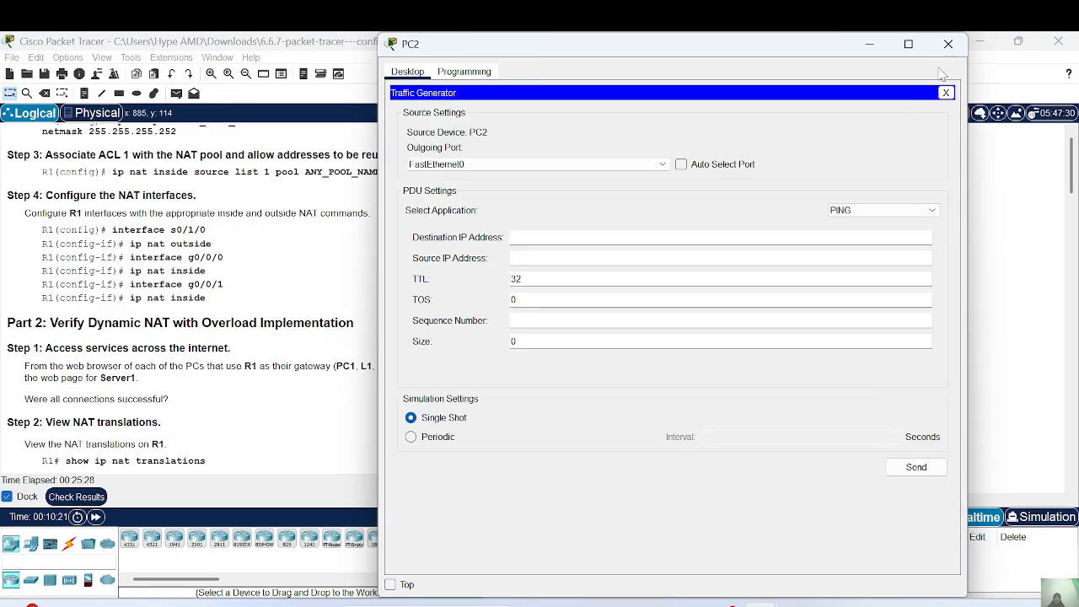
click(946, 93)
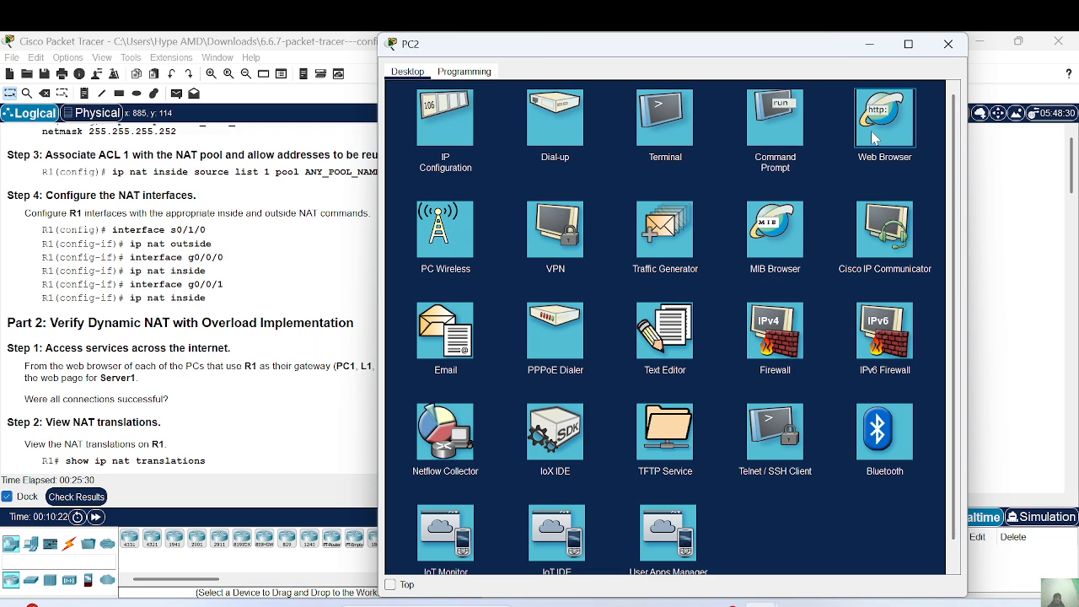
click(948, 44)
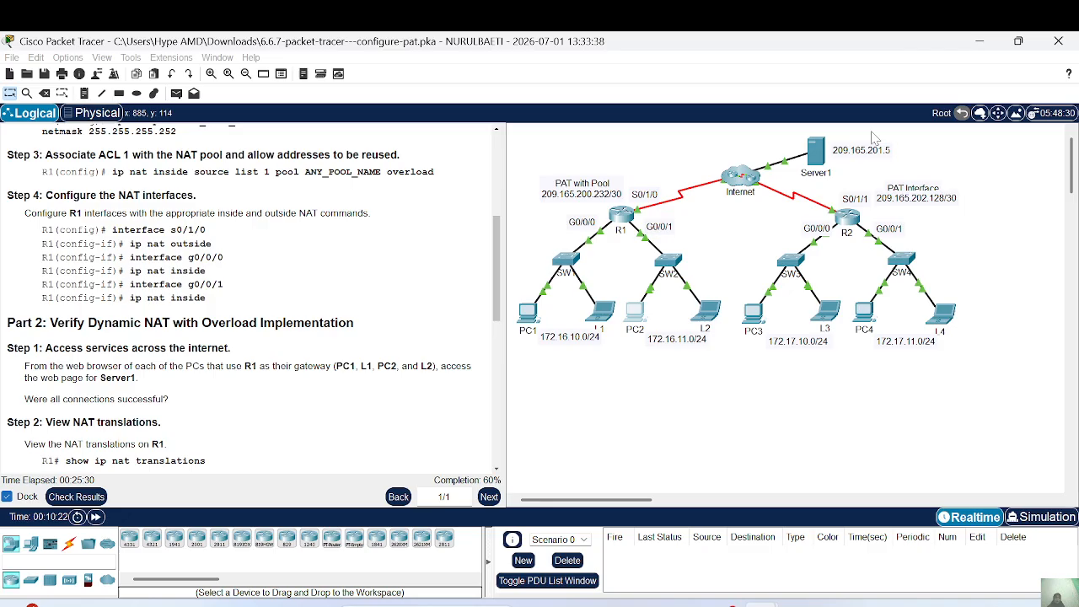
click(634, 311)
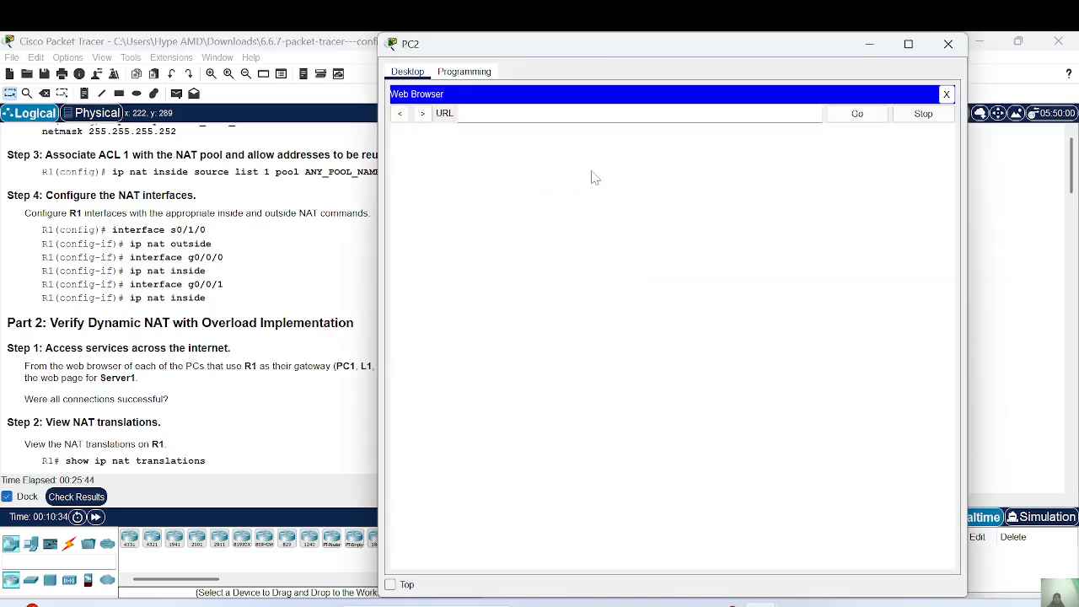
key(ctrl+v)
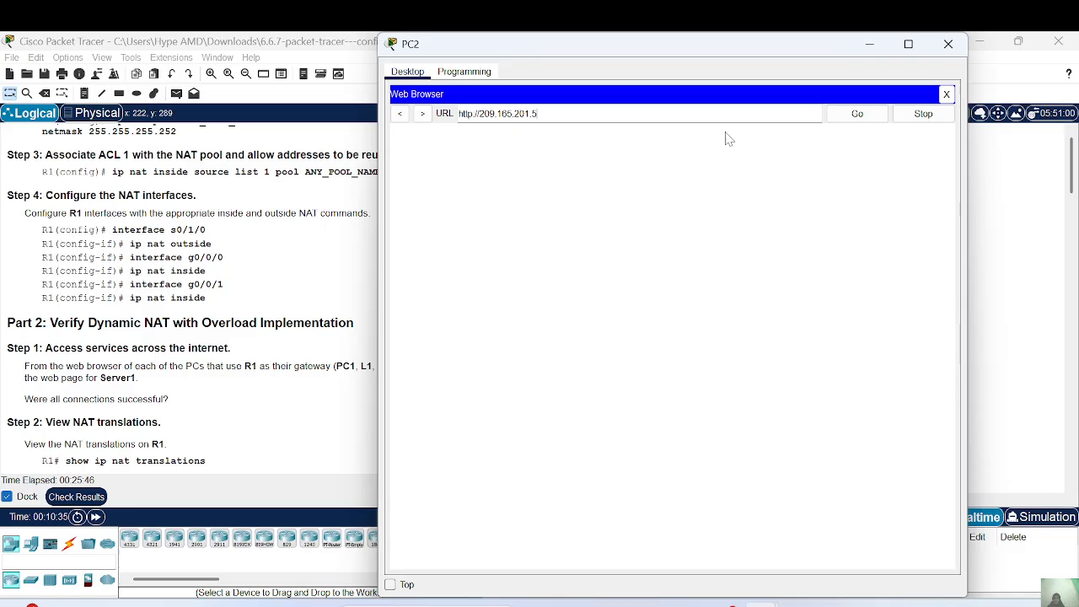
click(866, 116)
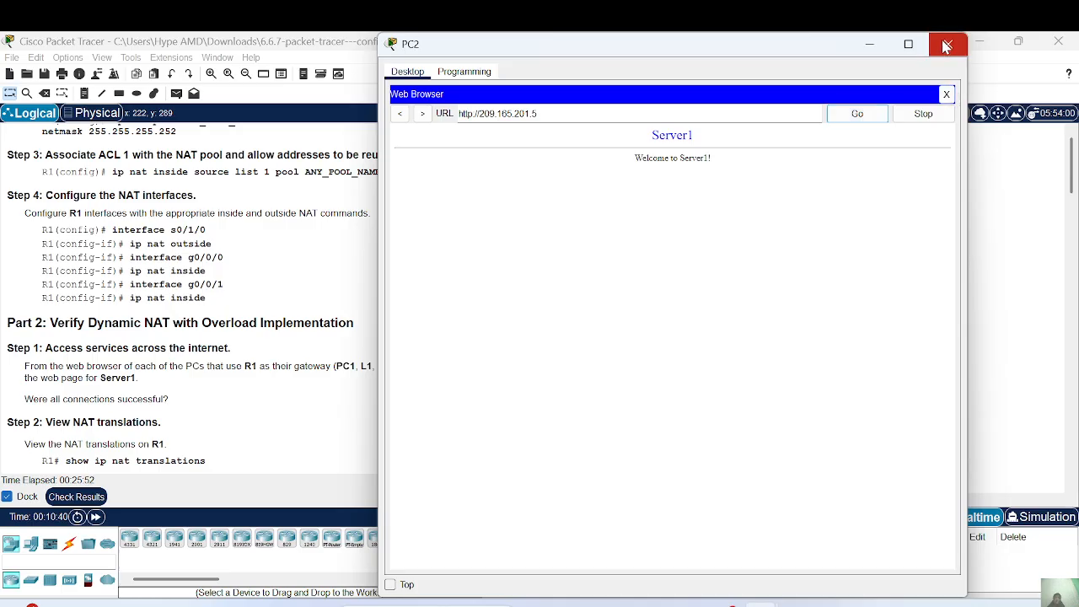
click(946, 46)
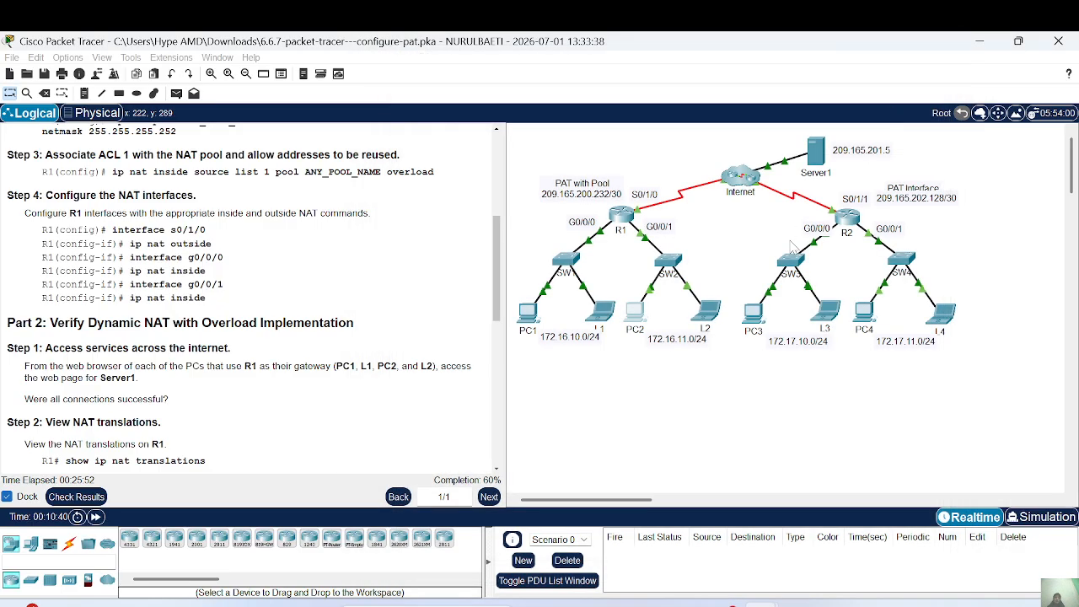
click(712, 318)
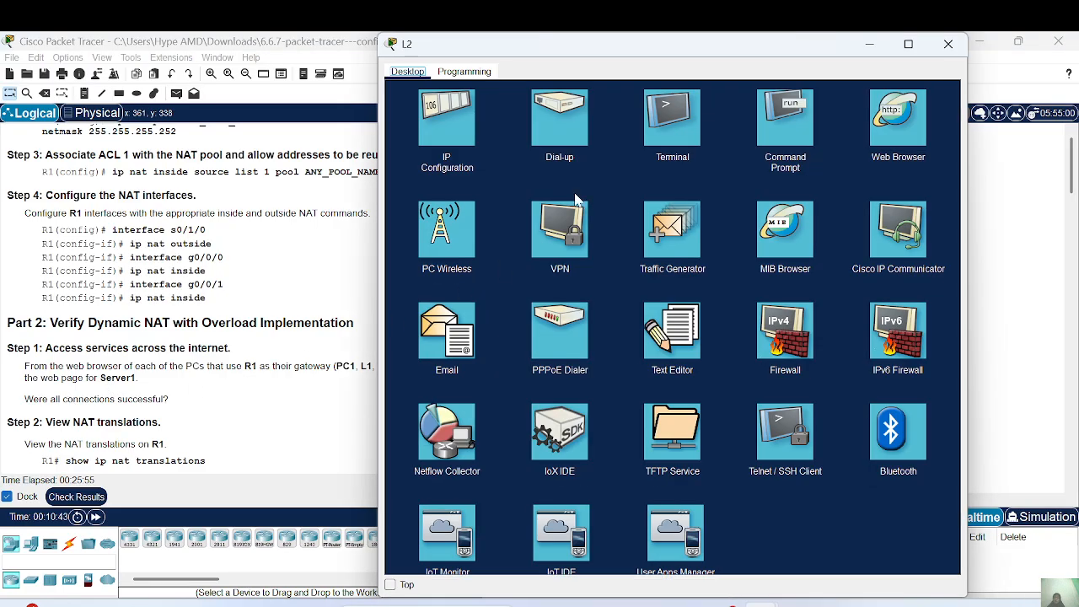
click(885, 129)
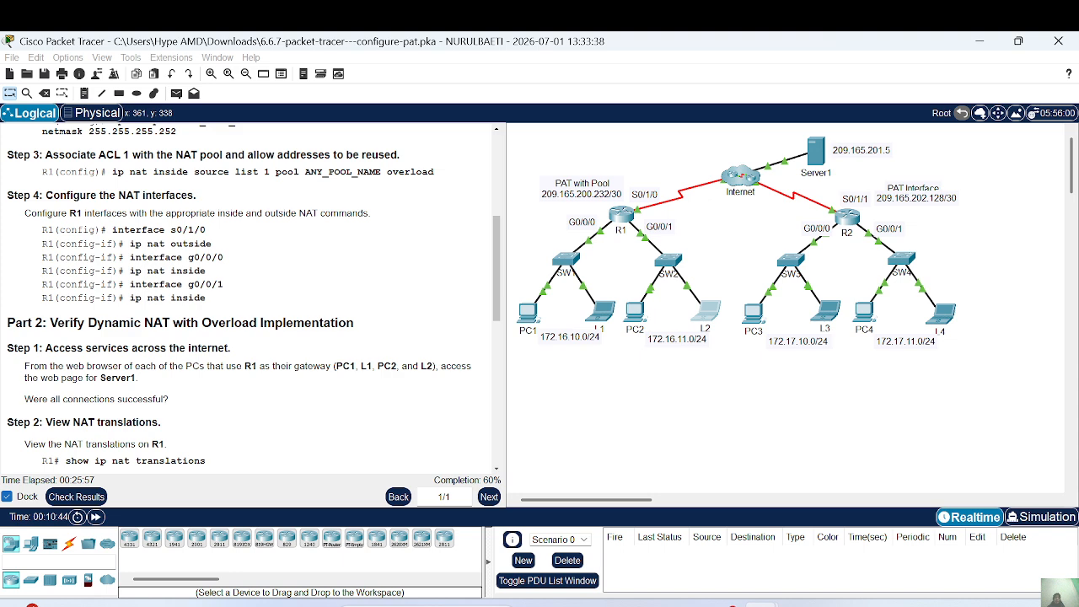
click(705, 313)
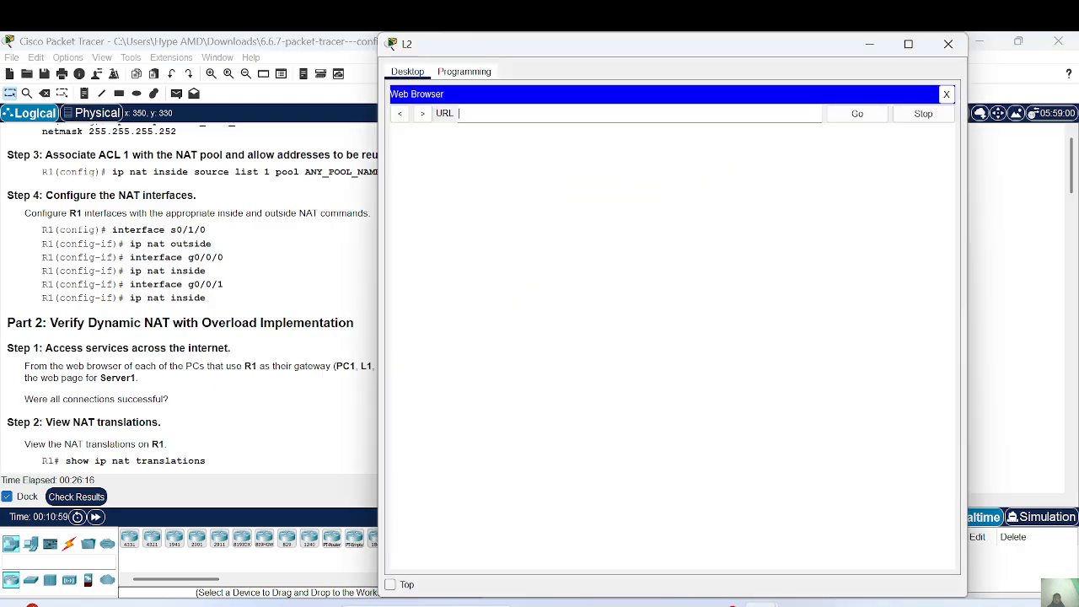
text(http://209.165.201.5)
click(854, 118)
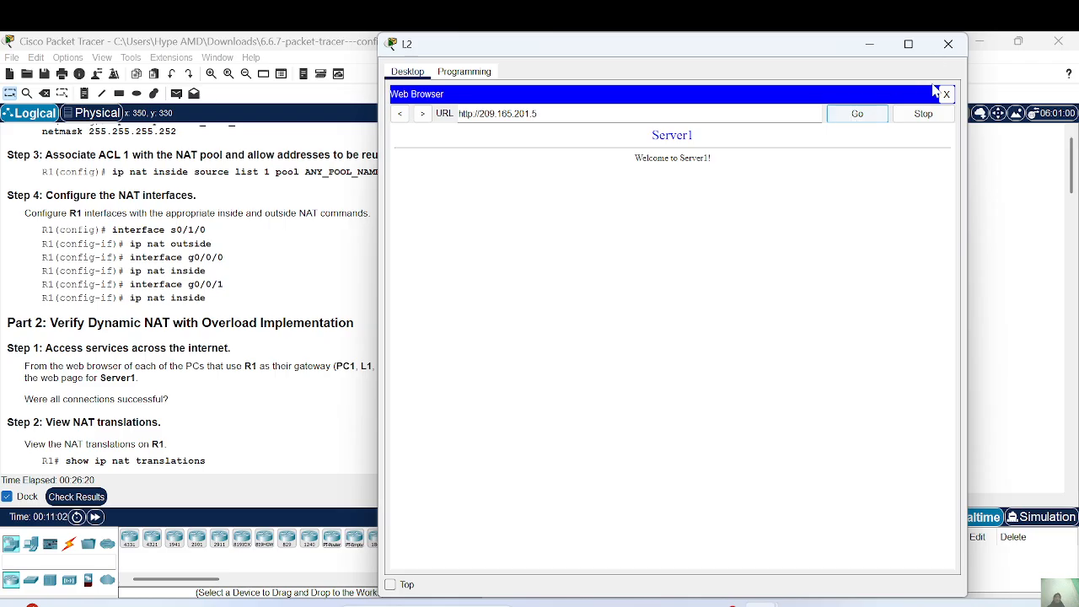
click(946, 44)
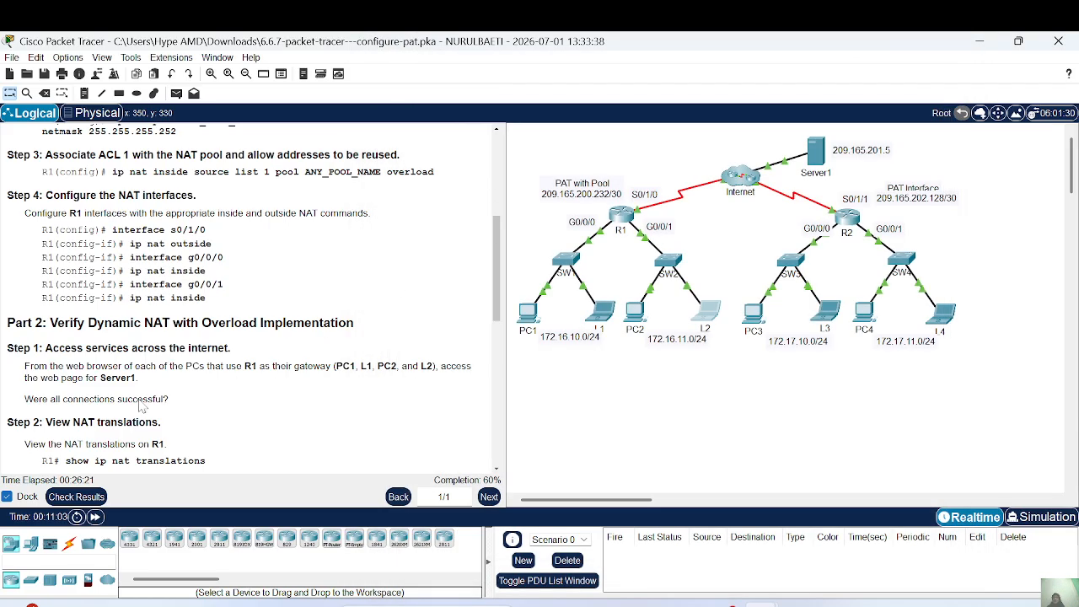
- Open R1's command line and leave interface configuration mode for privileged EXEC mode with the end command
scroll(141, 407, down, 2)
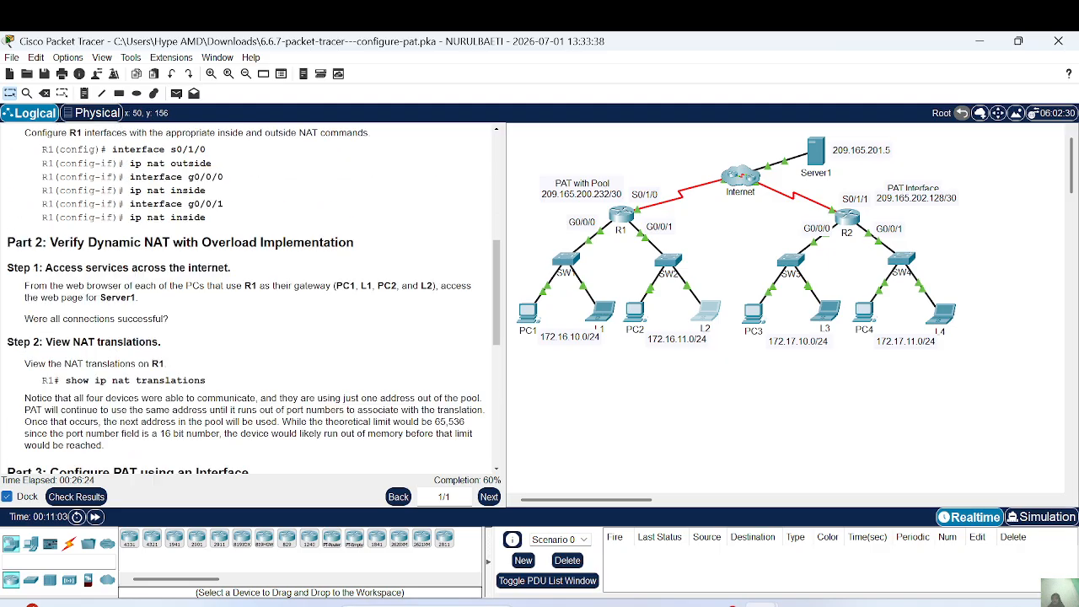
scroll(141, 407, up, 5)
scroll(249, 299, down, 10)
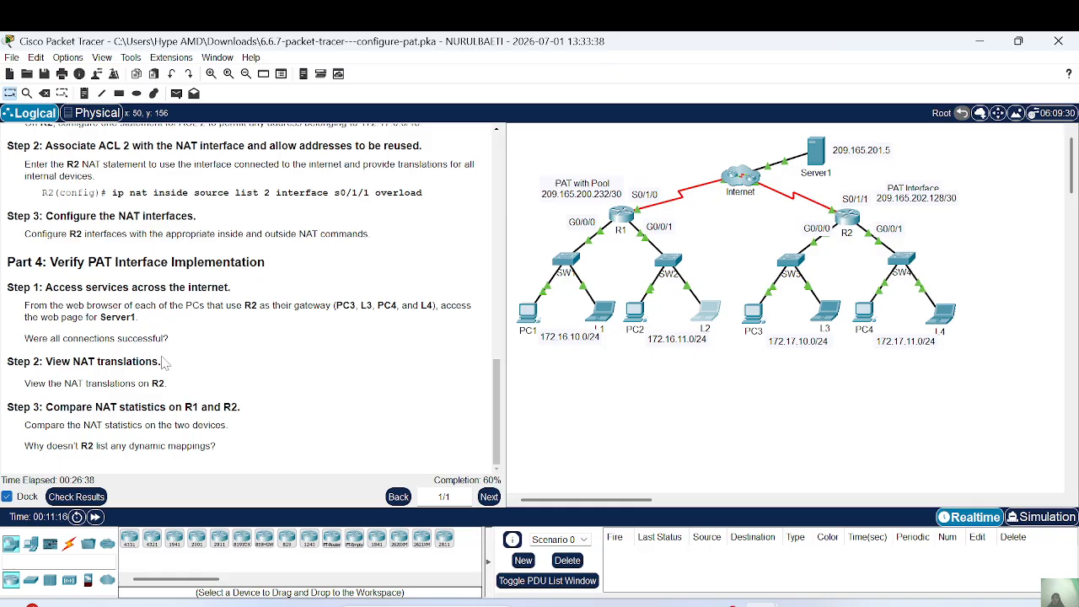
click(623, 219)
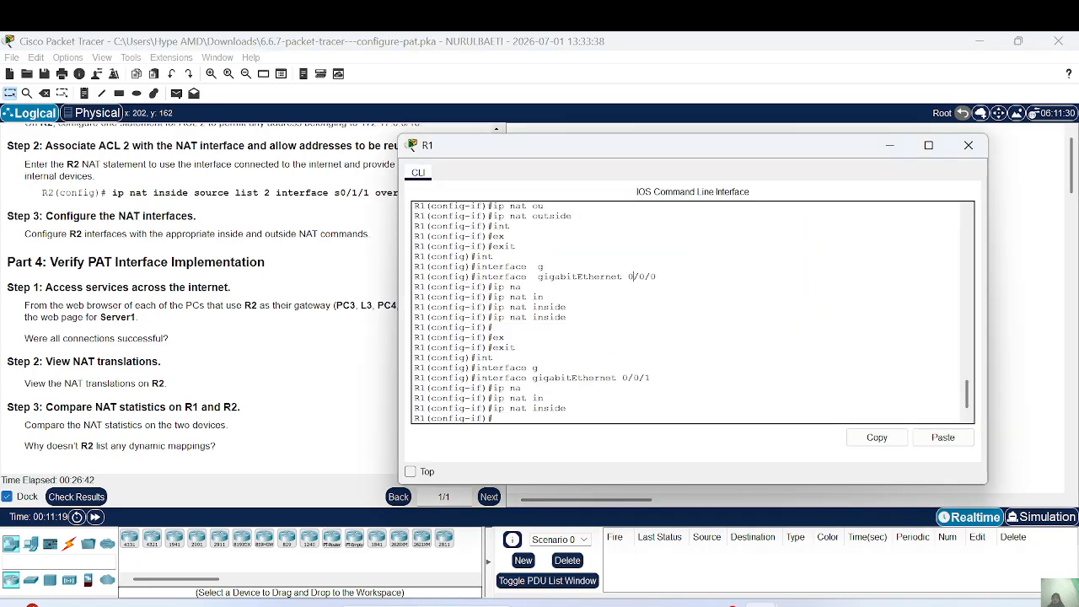
key(Return)
key(Return)
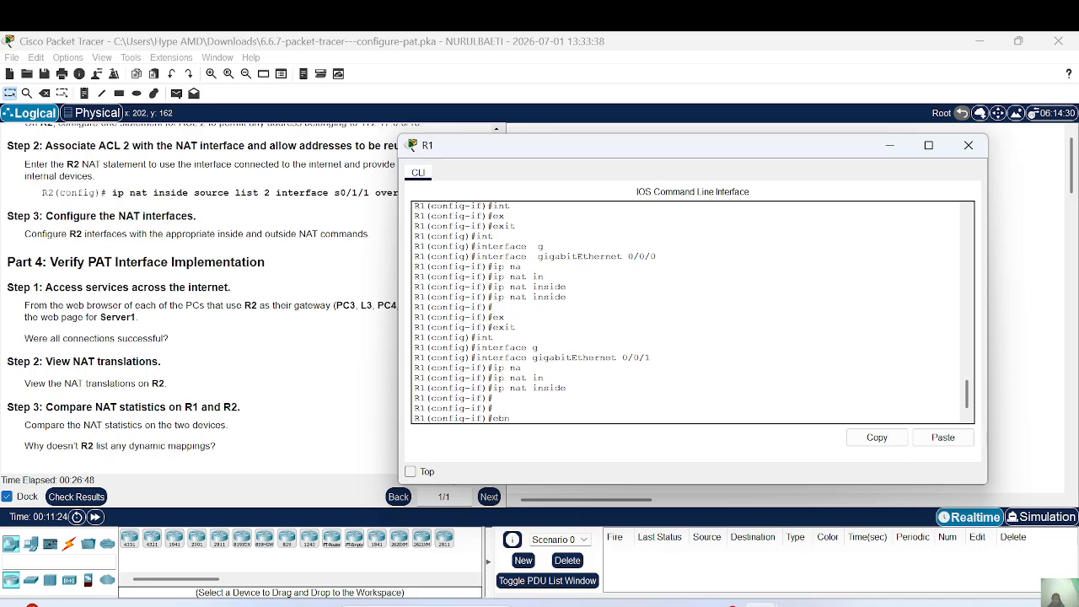
text(end)
key(Return)
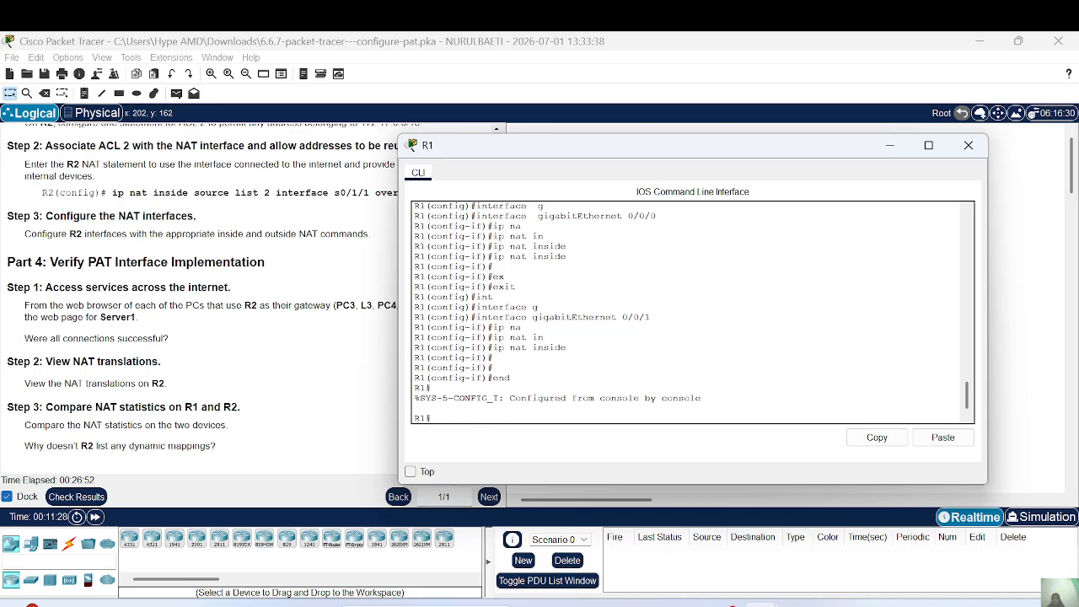
- Display R1's NAT table with show ip nat translations, compare it with the topology, and close the R1 window
text(show)
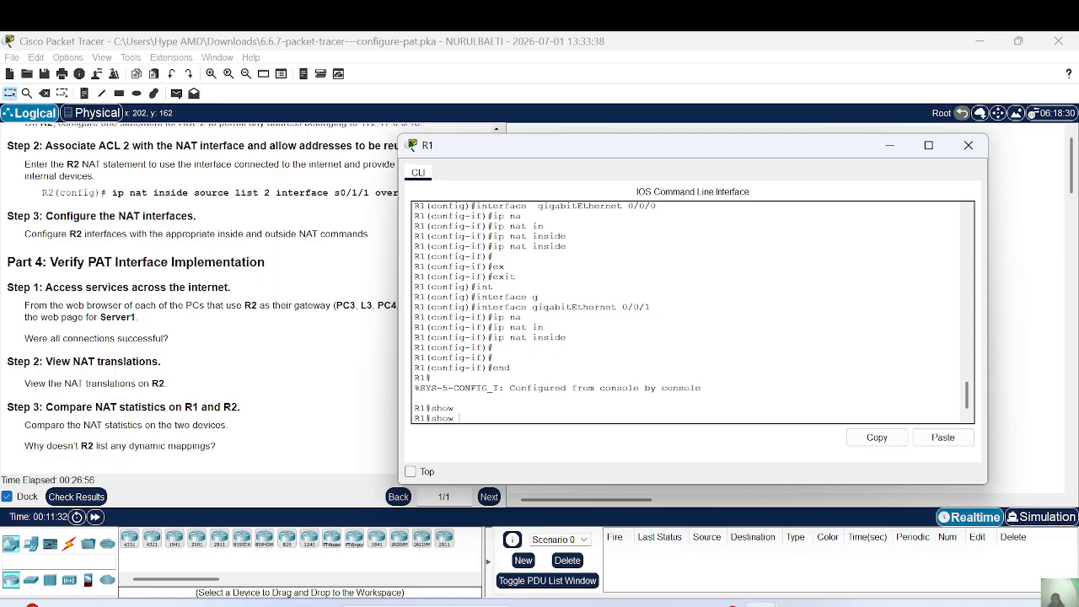
text(p b)
key(BackSpace)
text(n)
key(Tab)
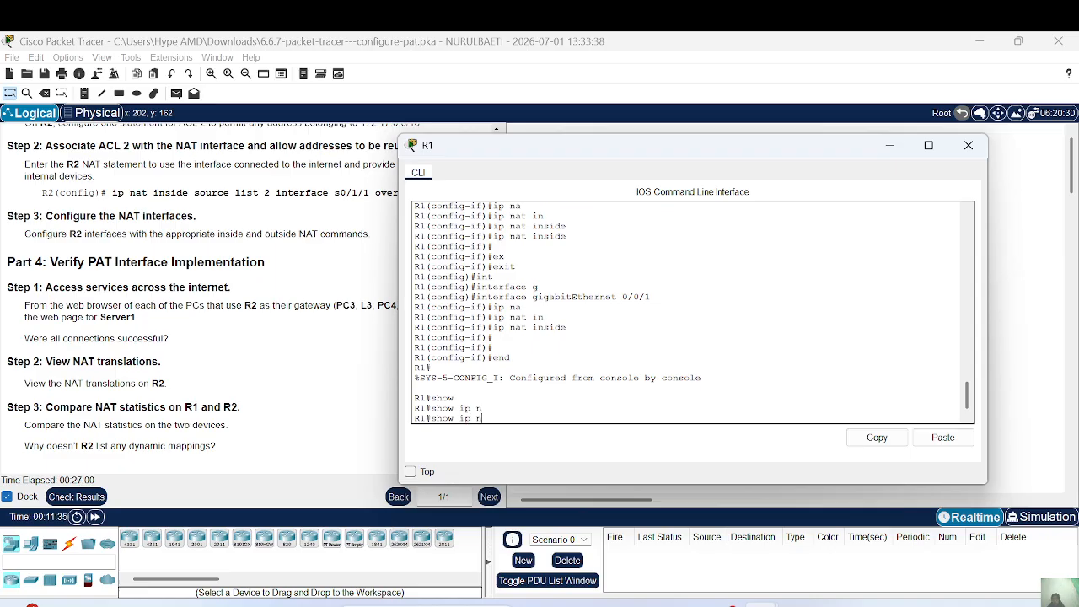
text(a)
key(Tab)
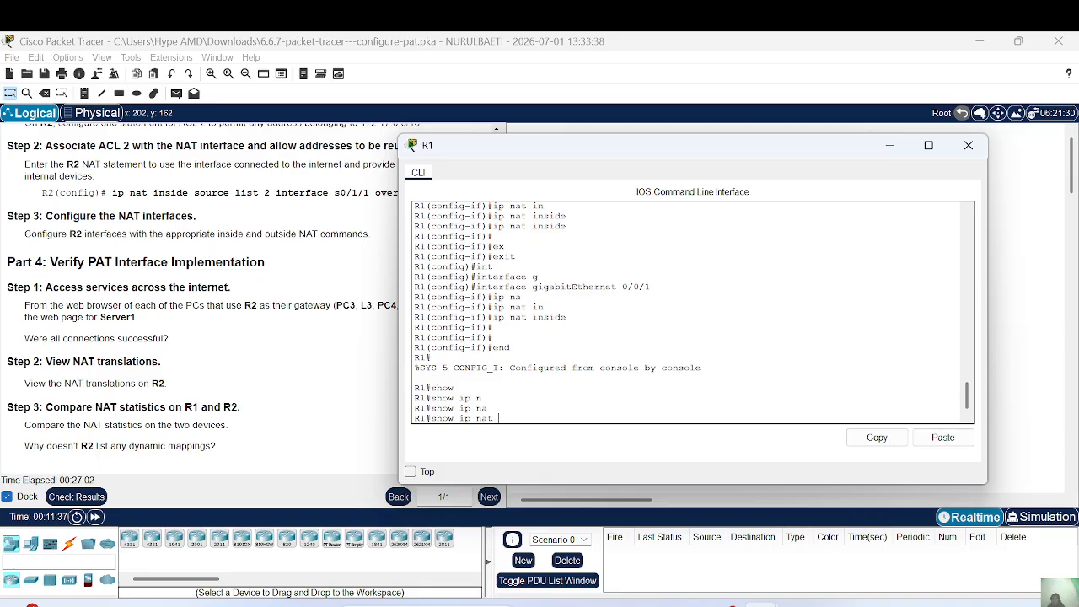
text(tra)
key(Tab)
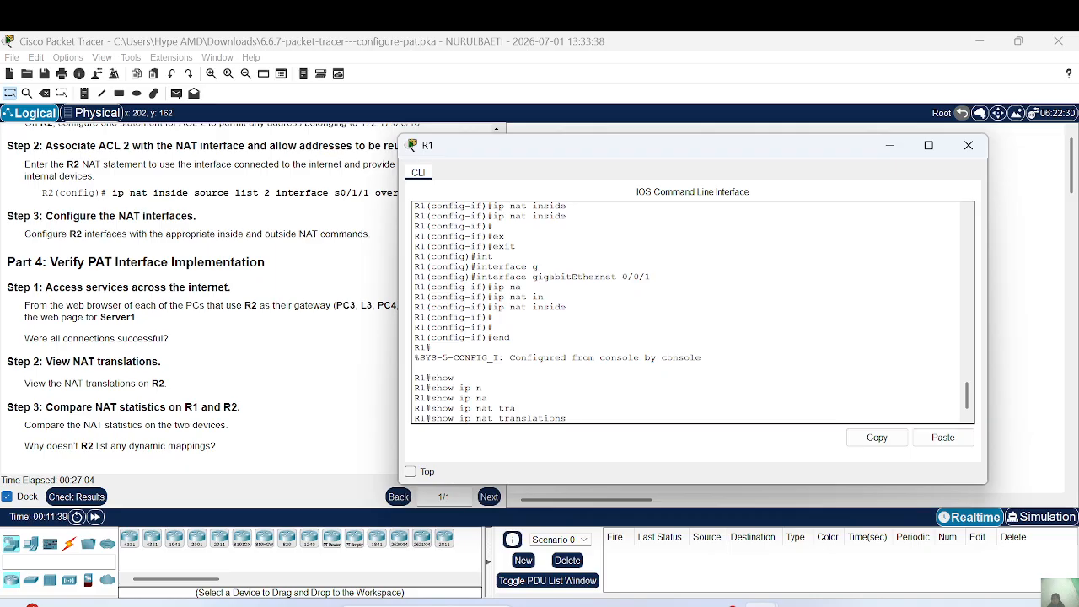
key(Return)
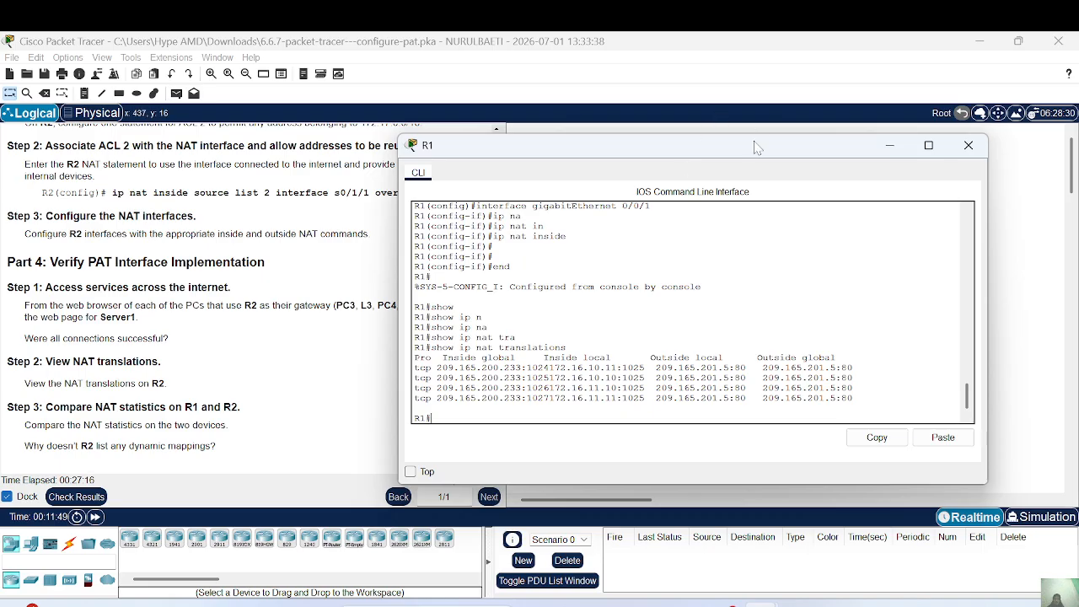
drag(759, 151, 665, 312)
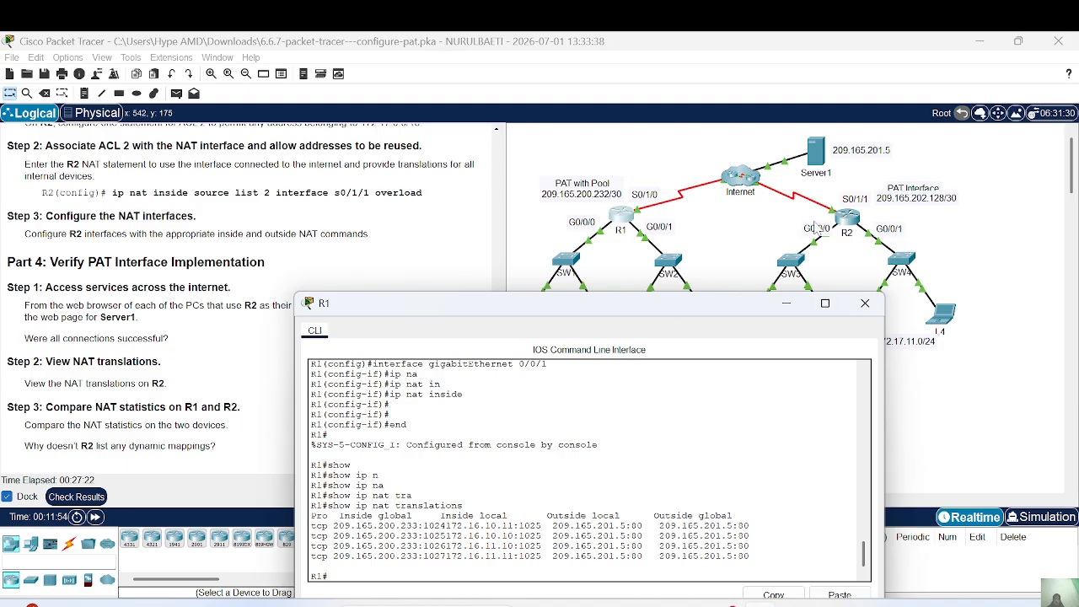
drag(695, 305, 527, 209)
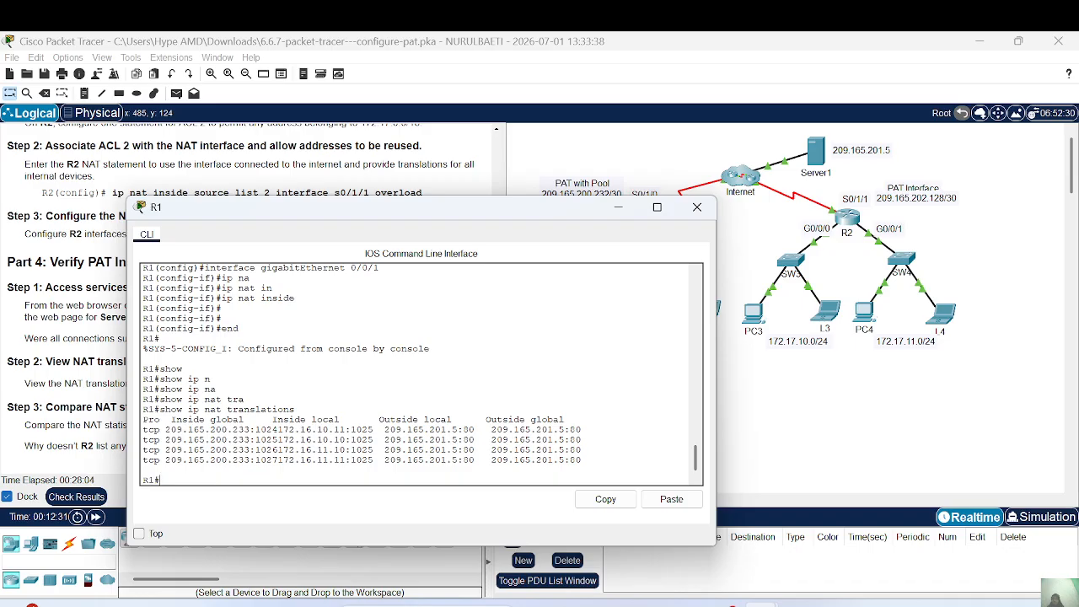
click(697, 211)
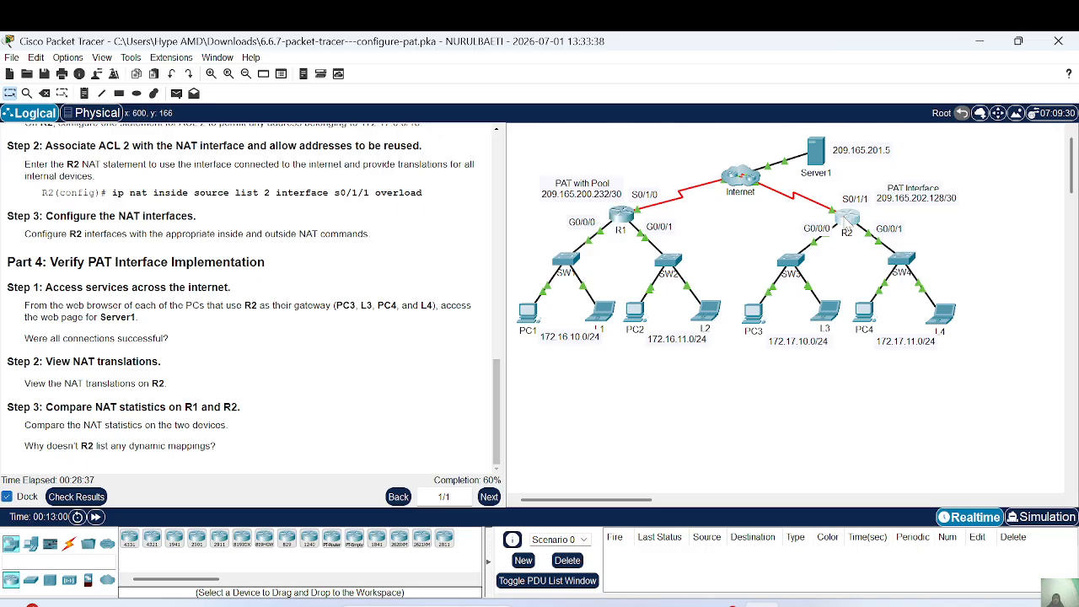
- Open R2's command line and enter privileged EXEC mode with the enable command
click(845, 221)
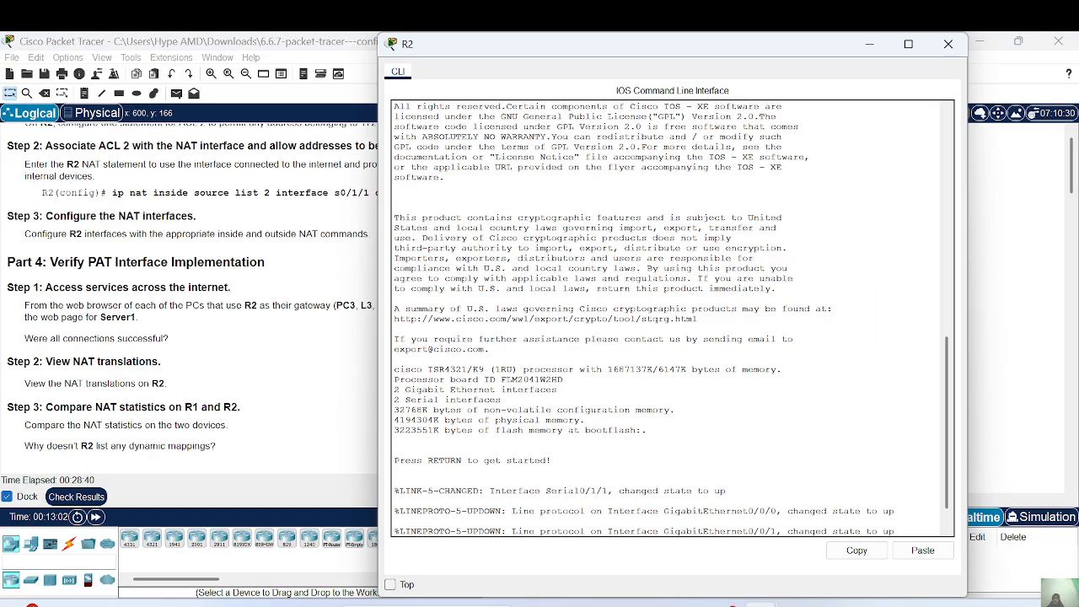
key(Return)
key(Return)
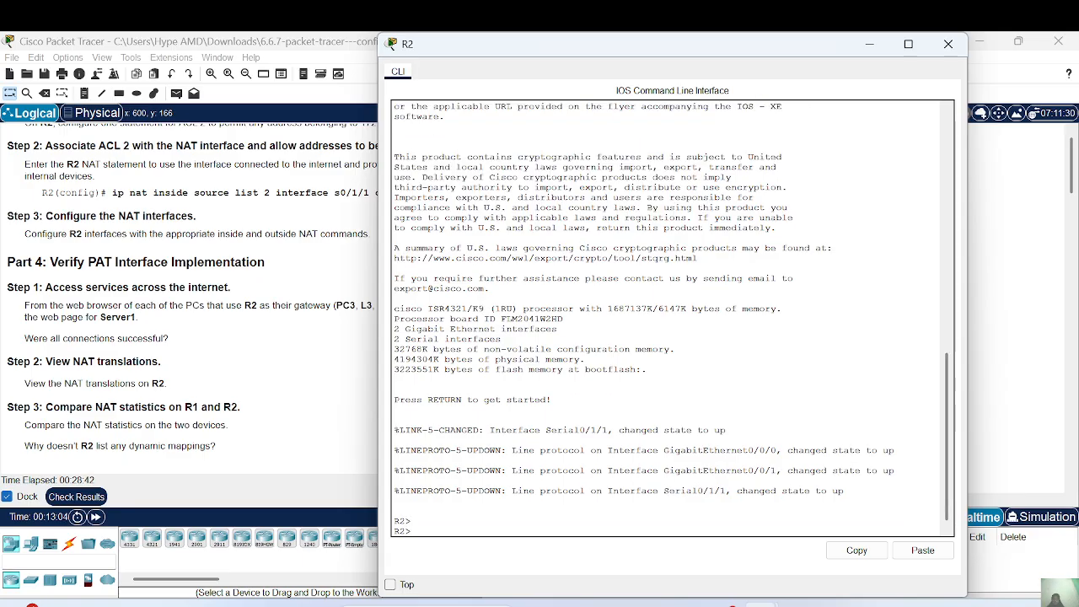
text(enab)
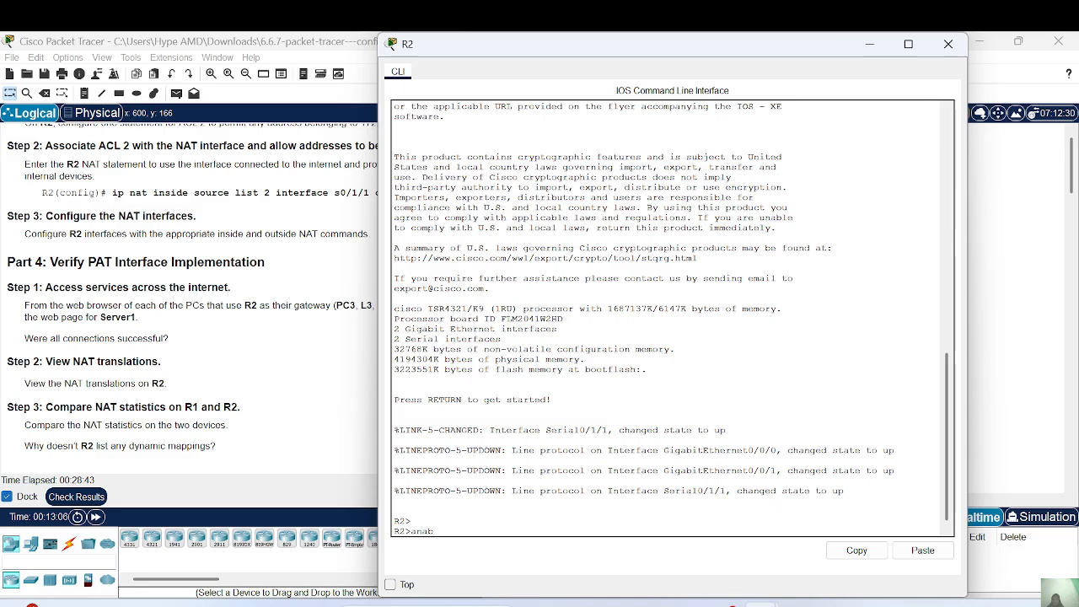
key(BackSpace)
key(BackSpace)
key(BackSpace)
key(BackSpace)
text(enab)
key(Tab)
key(Return)
- Enter global configuration mode on R2 with configure terminal
text(co)
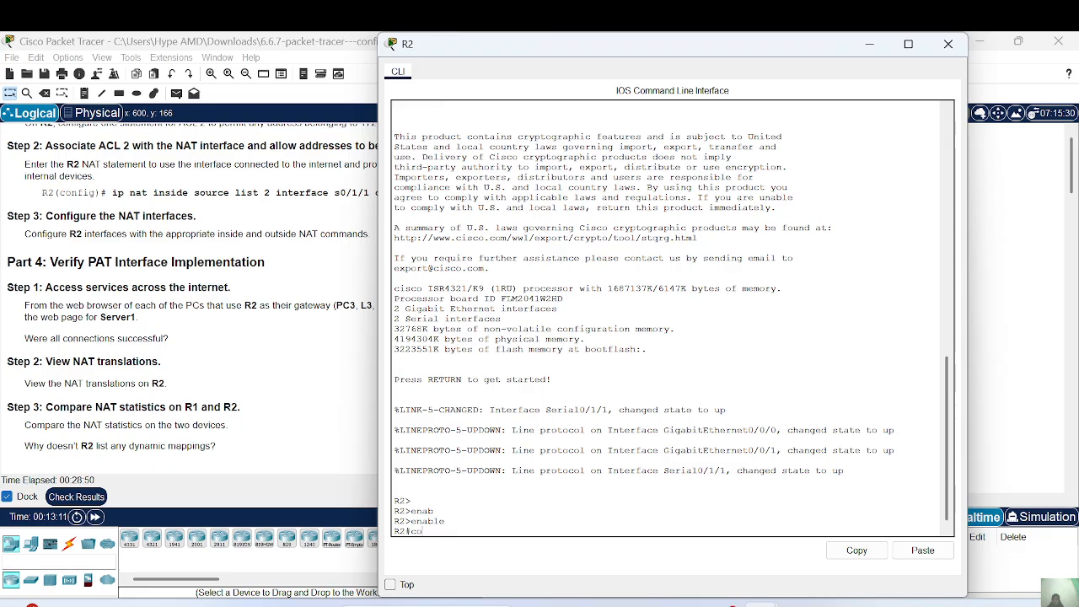
text(nf)
key(Tab)
text(t)
key(Tab)
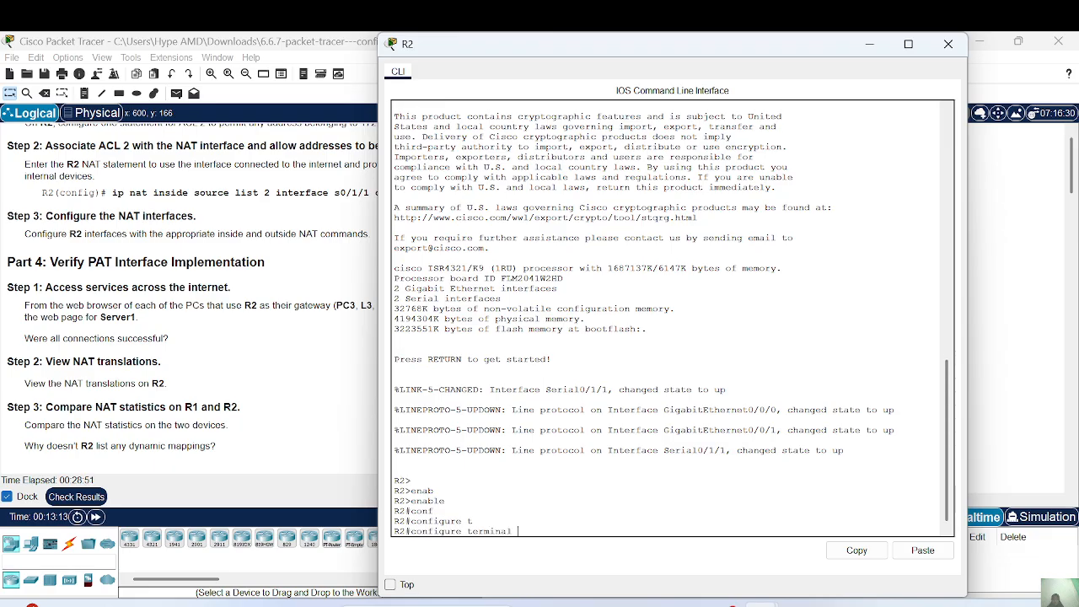
key(Return)
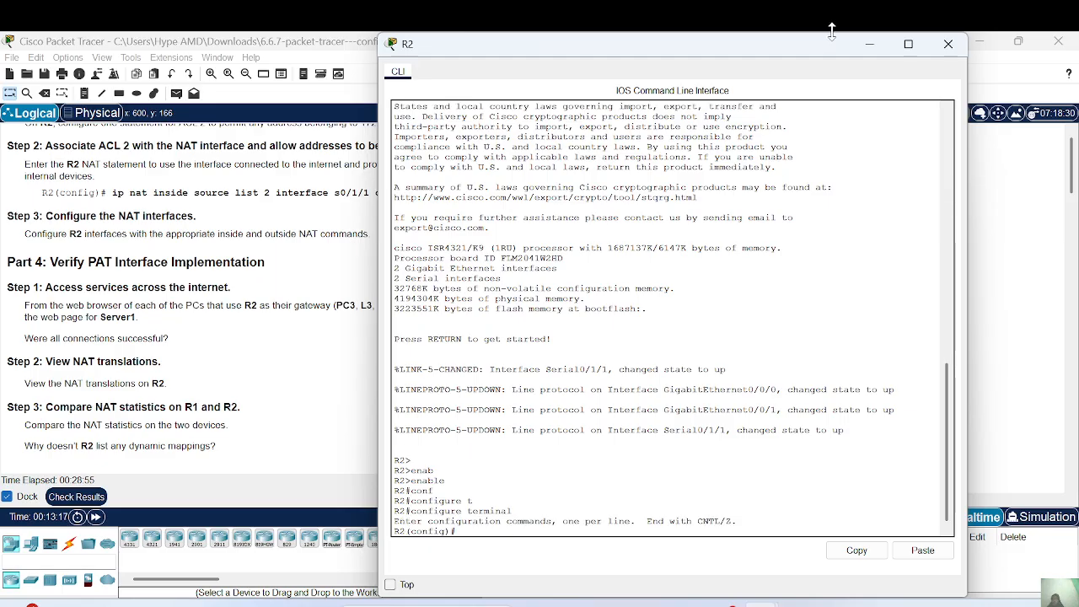
- Configure ACL 2 on R2 with access-list 2 permit 172.17.0.0 0.0.255.255, moving the window to view R2's side of the topology
drag(640, 32, 406, 137)
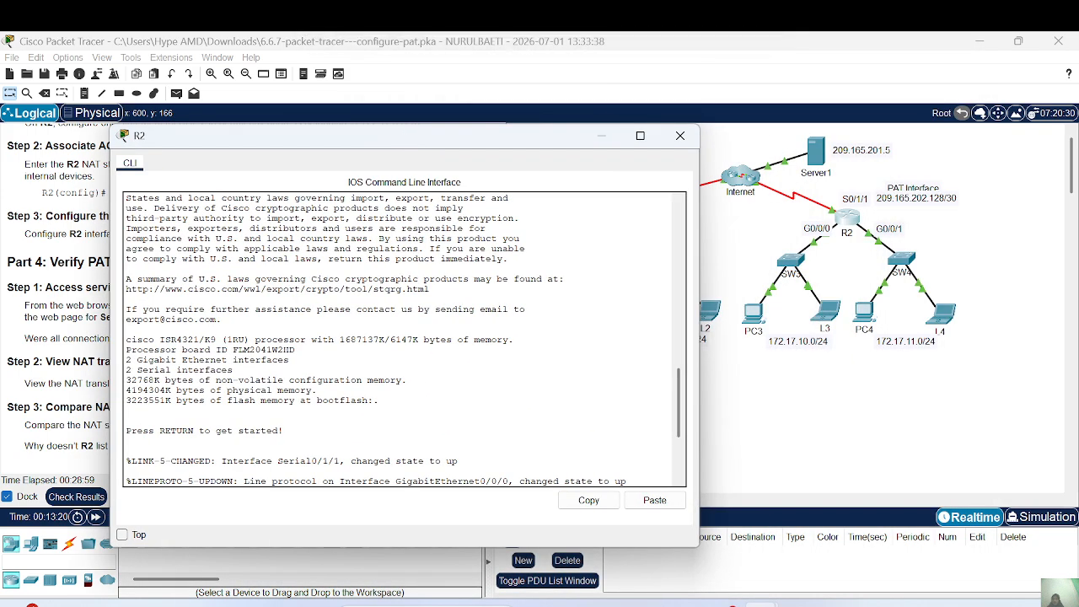
scroll(404, 337, down, 3)
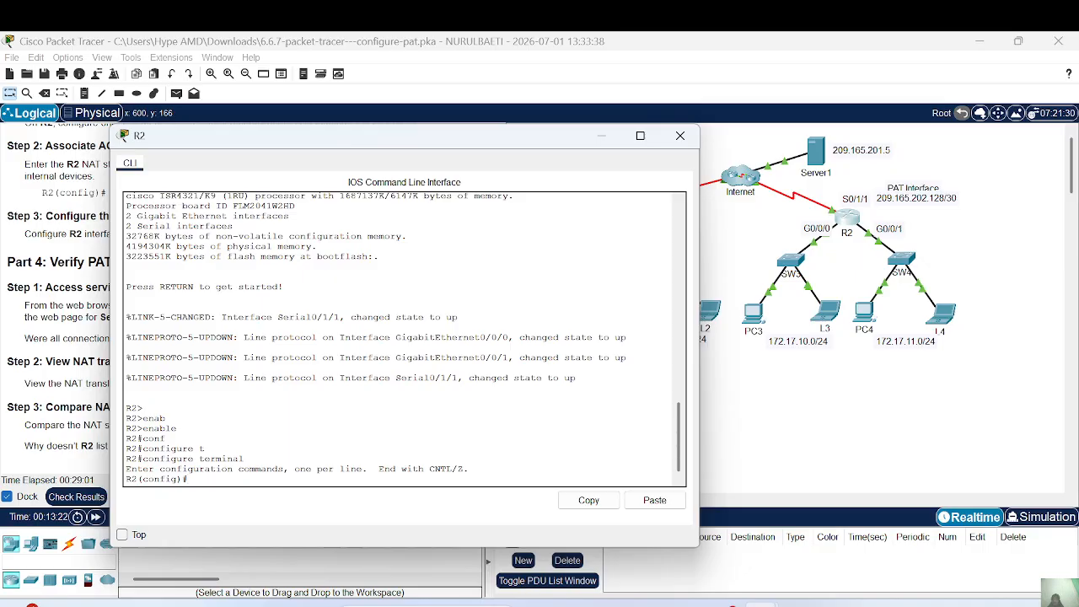
text(acc)
key(Tab)
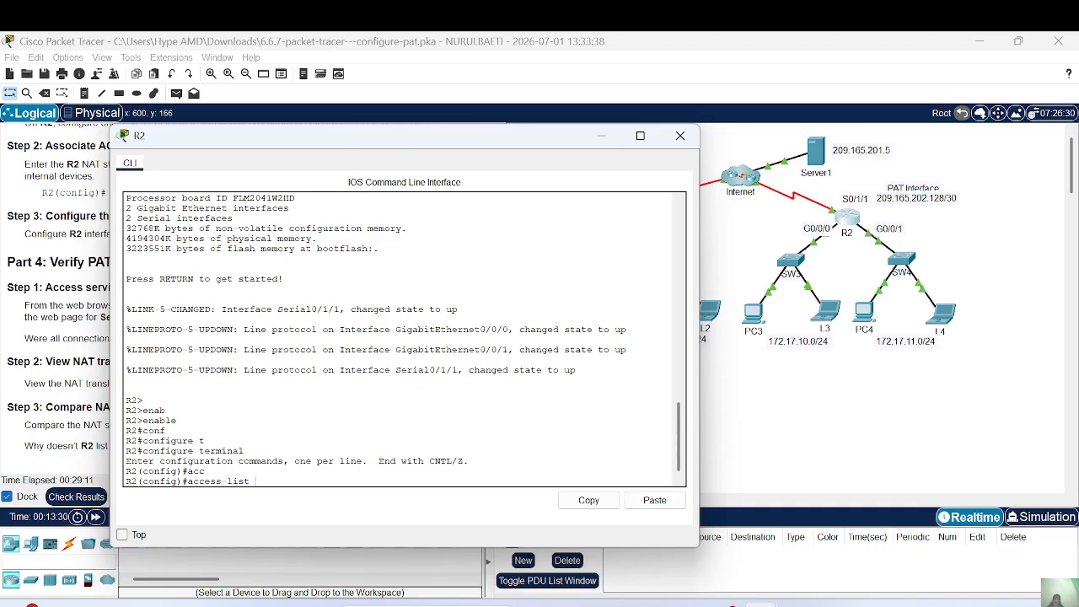
text(2 per)
key(Tab)
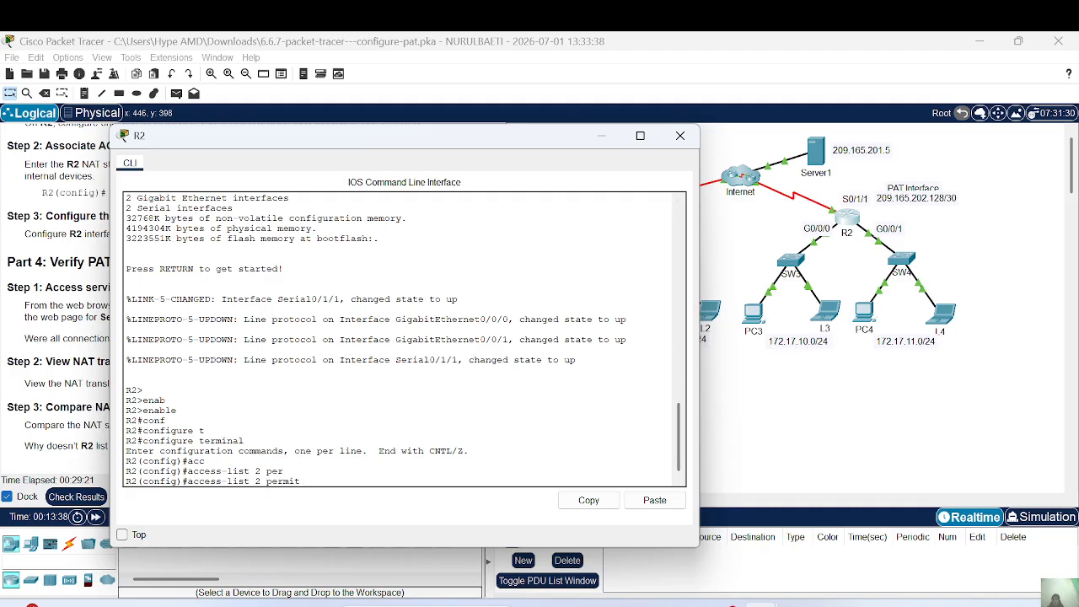
text(172.17.0.0 0.0..255.255)
key(BackSpace)
key(Return)
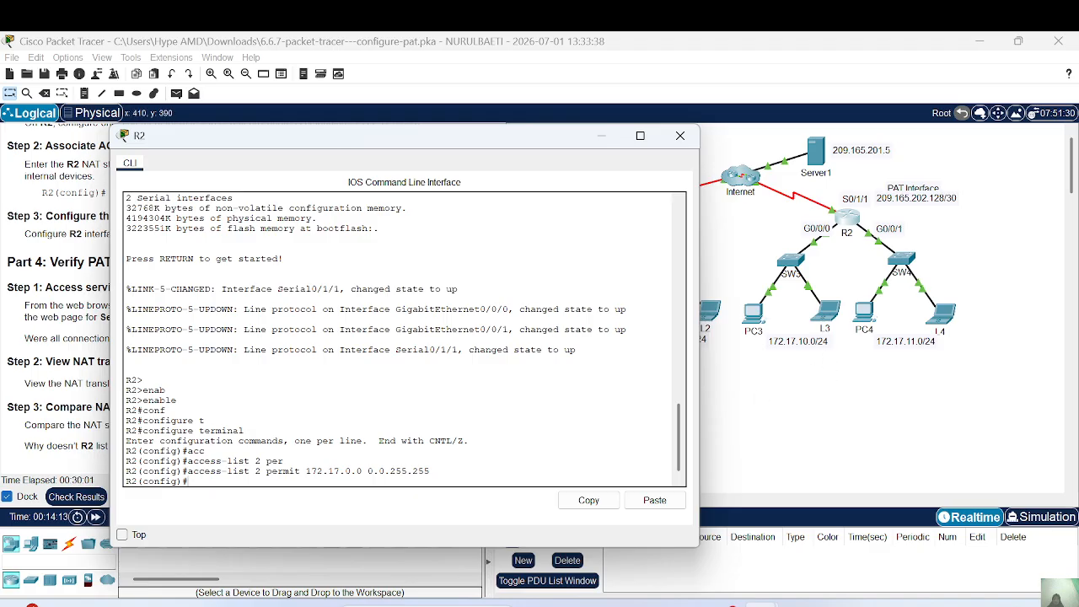
- Review the topology and the activity's Part 1 Step 4 NAT interface commands, repositioning R2's window so both can be consulted
click(736, 432)
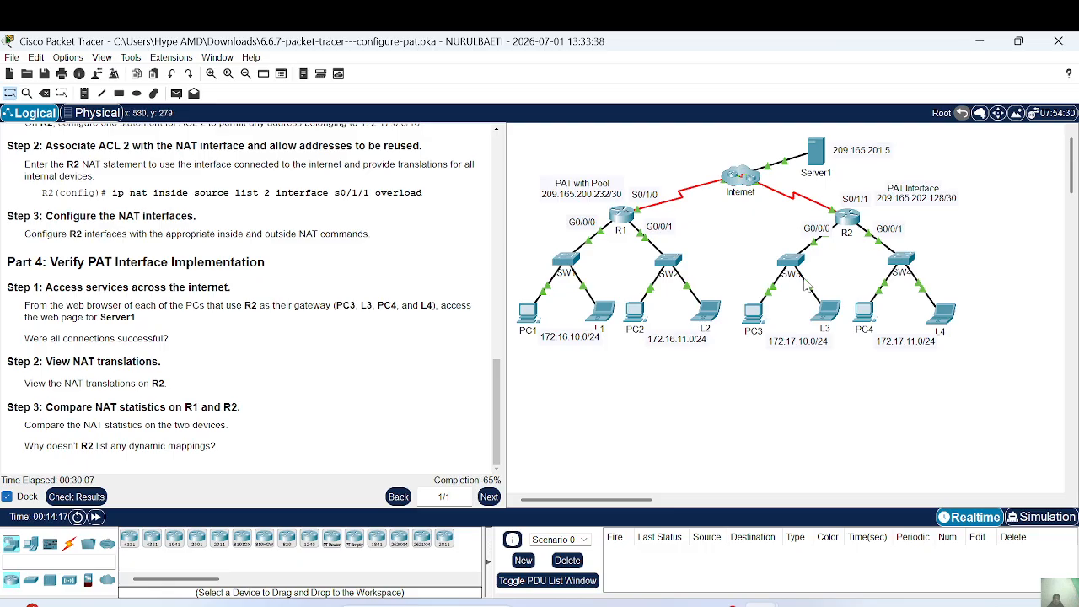
click(845, 217)
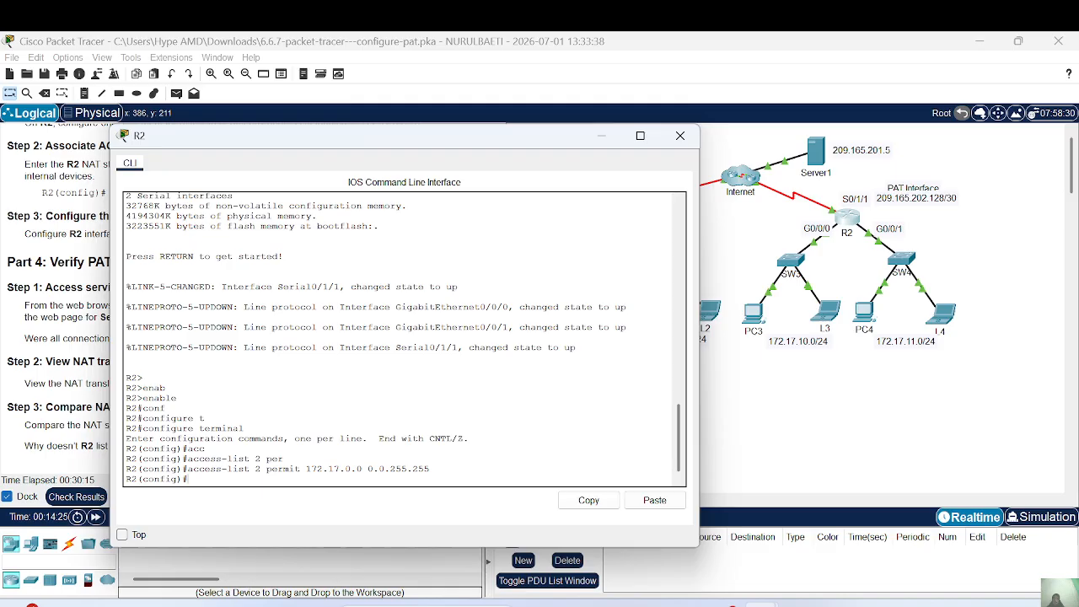
drag(395, 135, 743, 140)
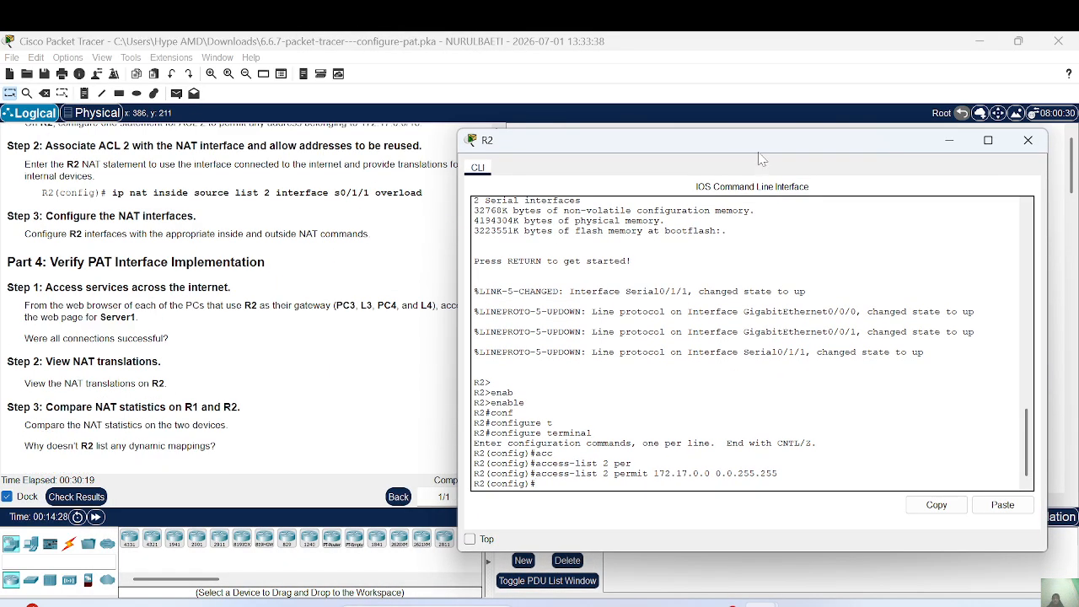
drag(757, 159, 563, 104)
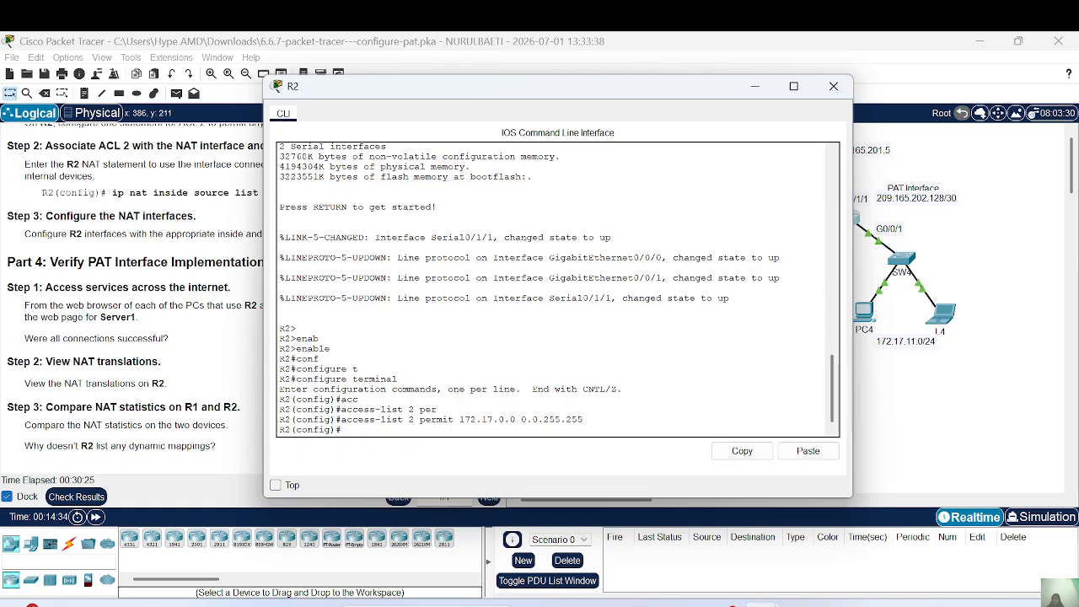
scroll(135, 295, up, 10)
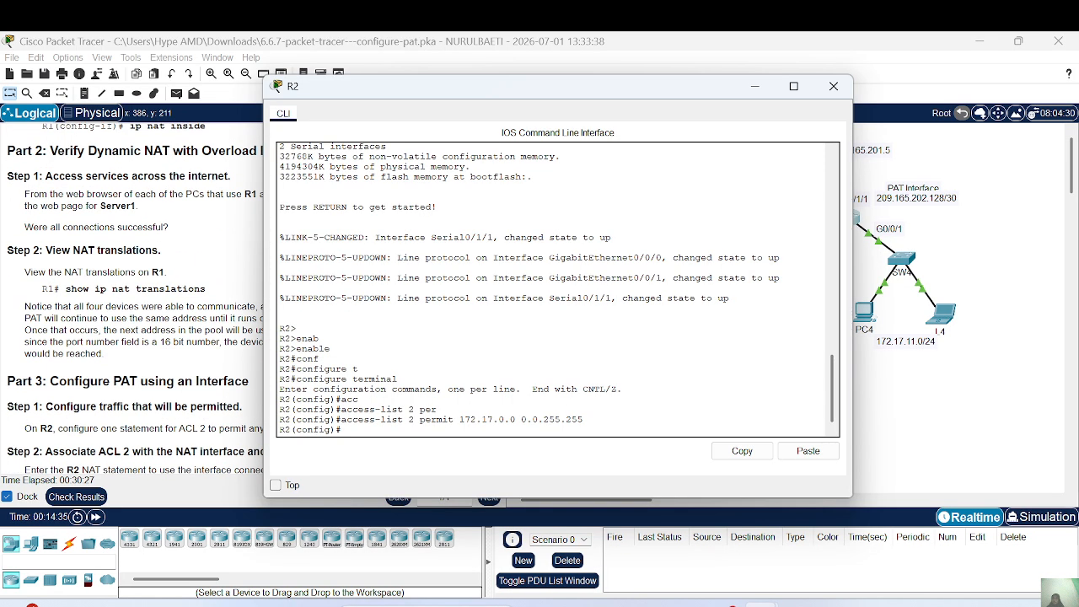
scroll(135, 299, up, 8)
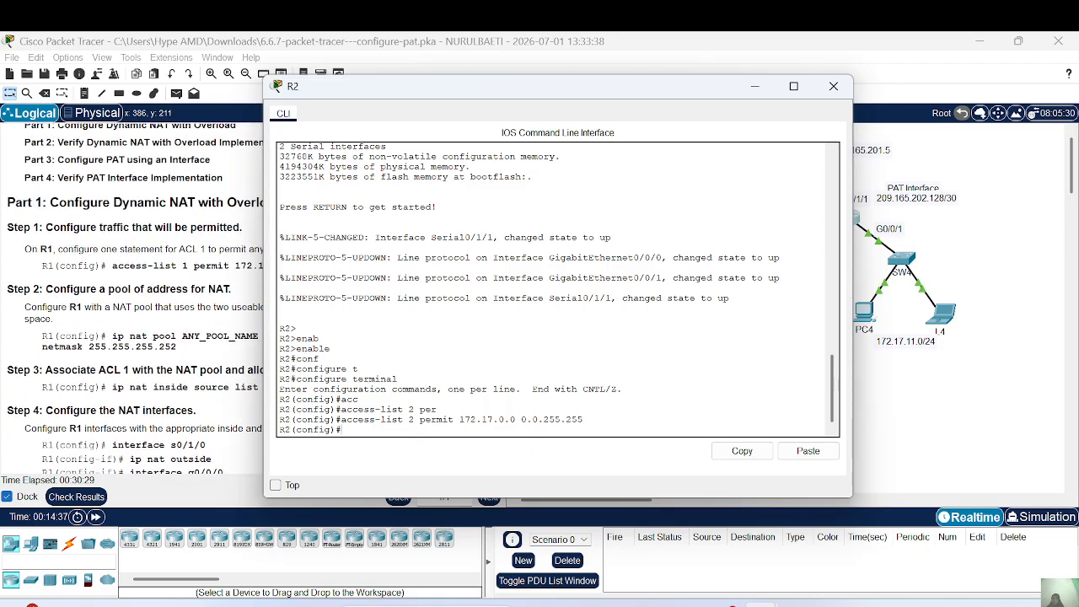
scroll(180, 331, up, 3)
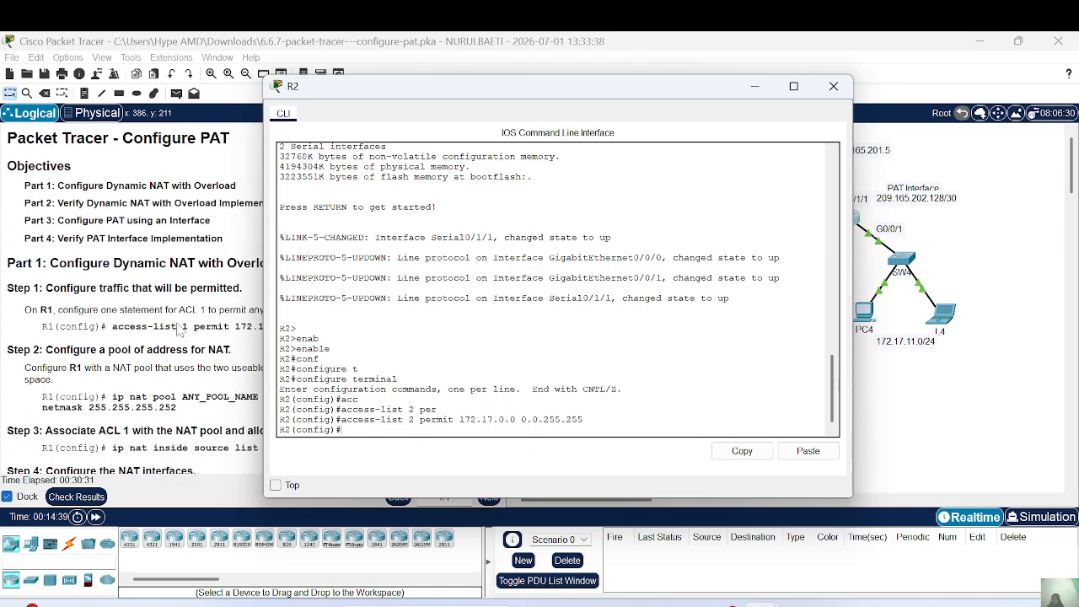
scroll(180, 330, down, 3)
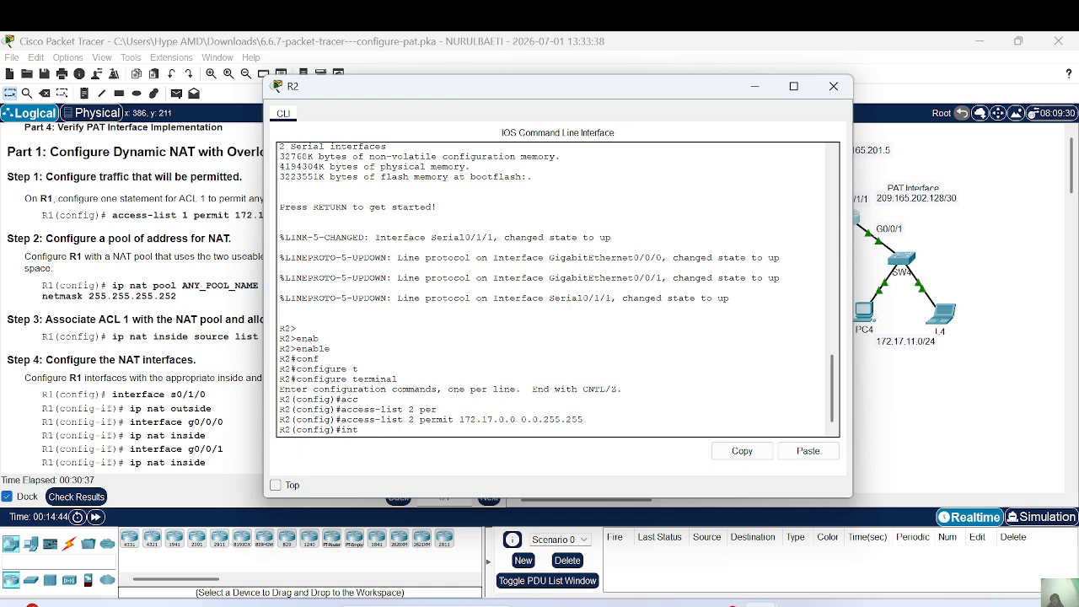
- Enter interface configuration mode for gigabitEthernet 0/0/0 on R2, keeping R2's side of the topology in view
key(Tab)
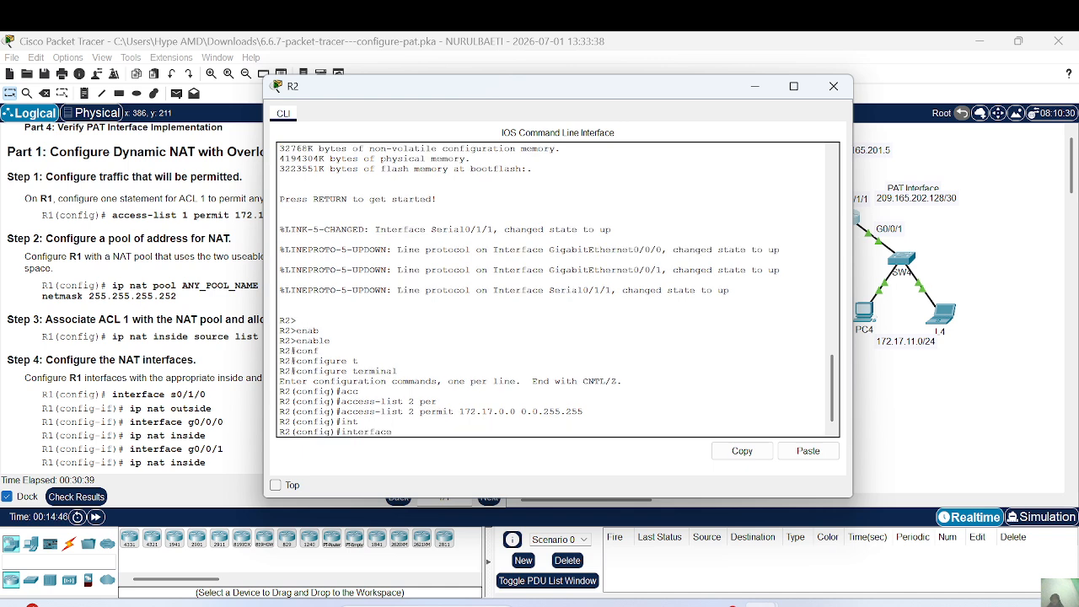
text(g)
key(Tab)
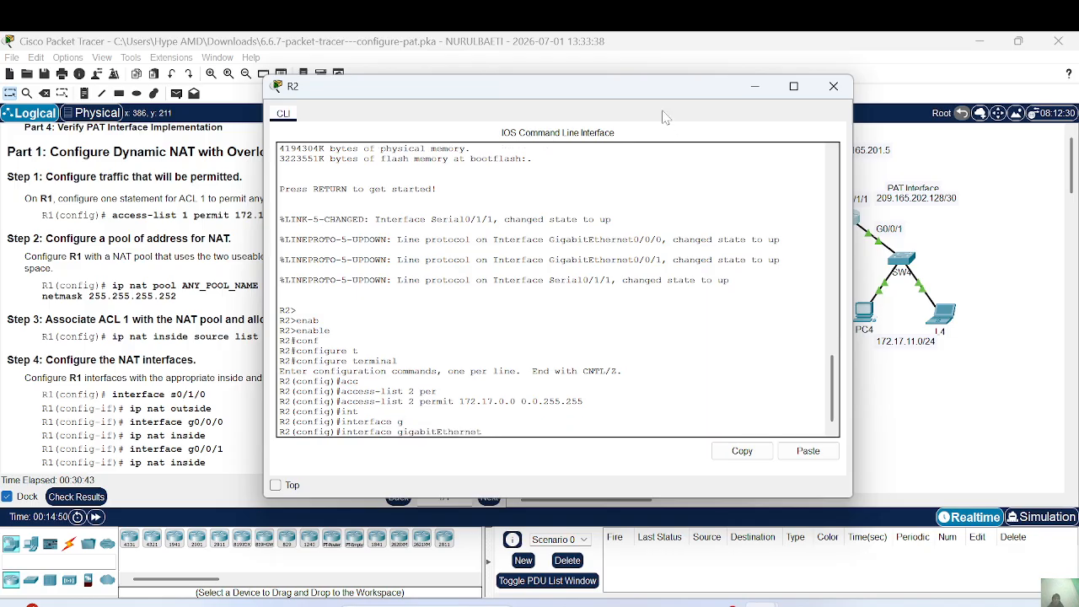
drag(660, 93, 568, 109)
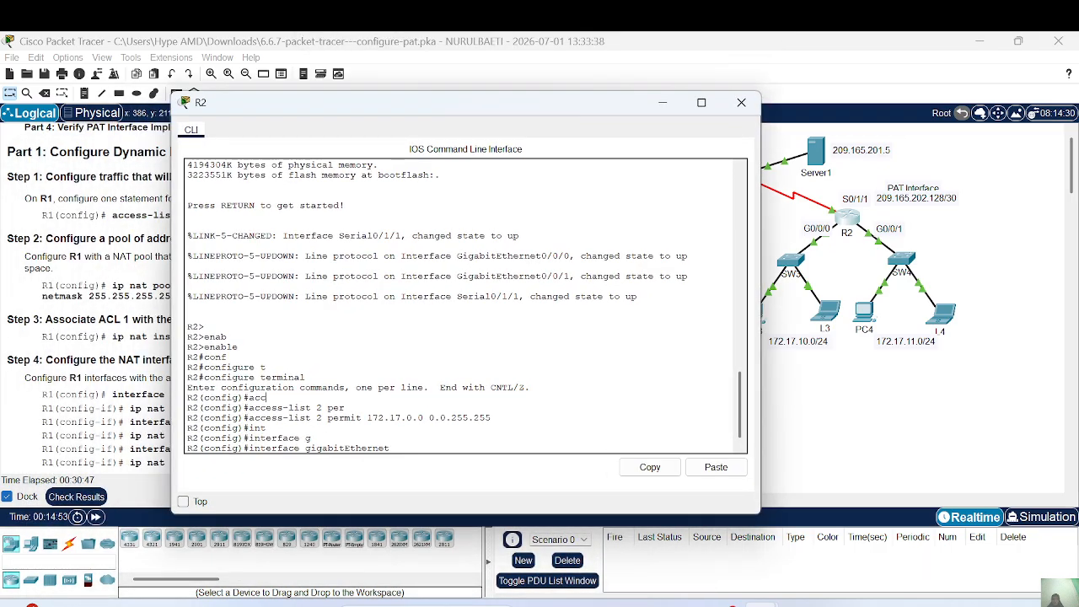
text(0/0/0)
key(Return)
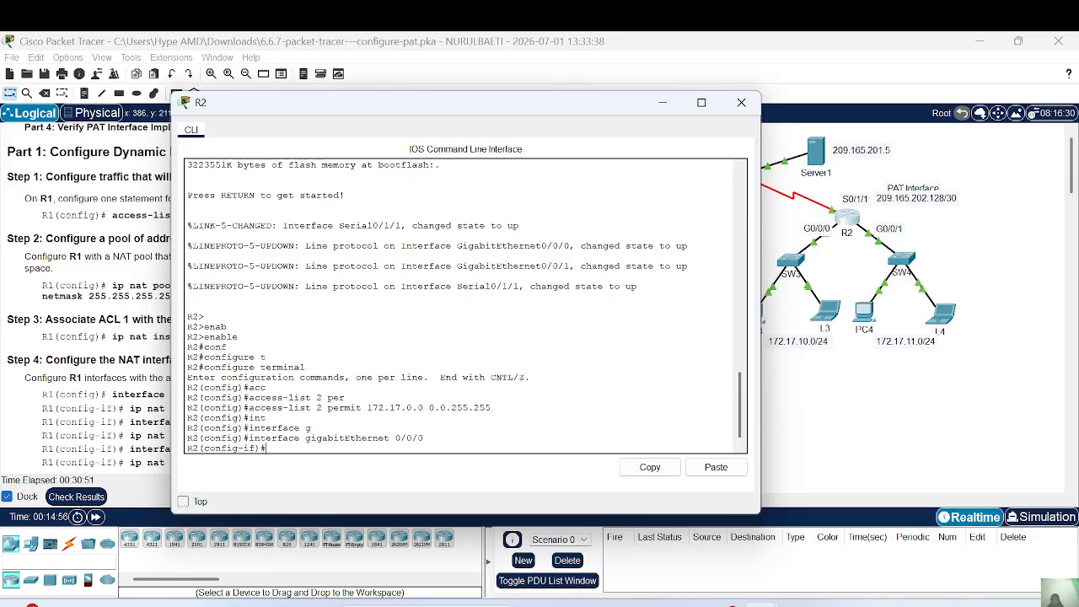
- Mark R2's gigabitEthernet 0/0/0 as a NAT inside interface with ip nat inside, and exit to global configuration mode
text(ip na)
key(Tab)
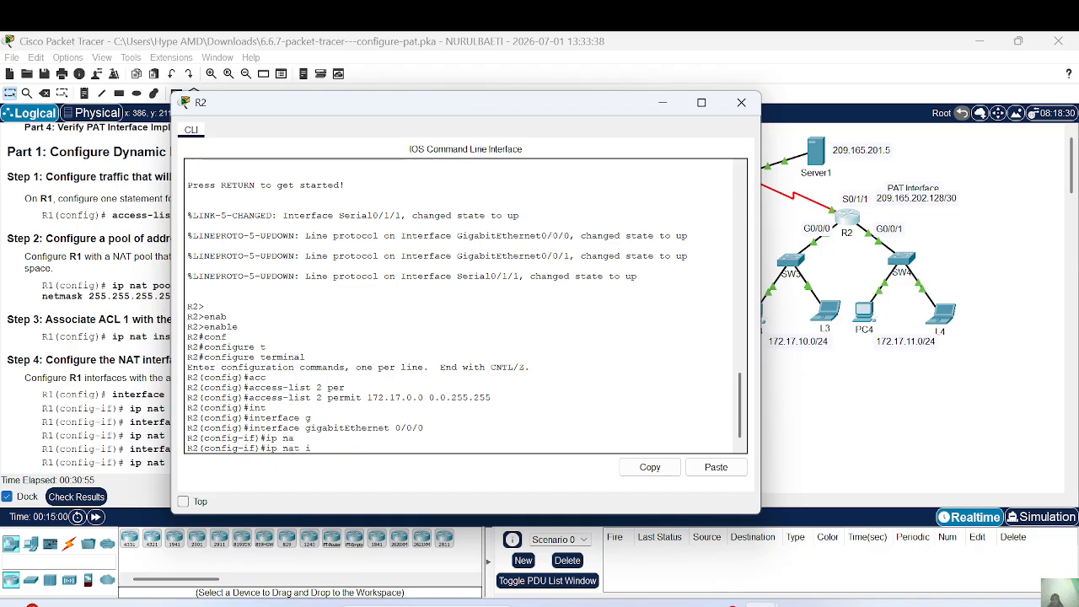
text(ins)
key(Tab)
key(Return)
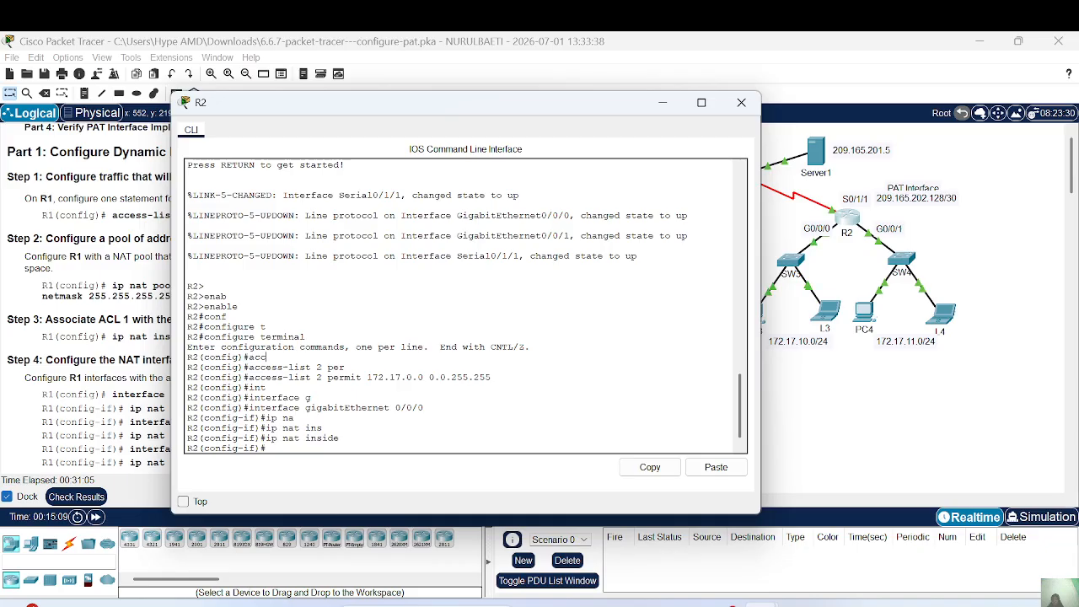
text(ex)
key(Tab)
key(Return)
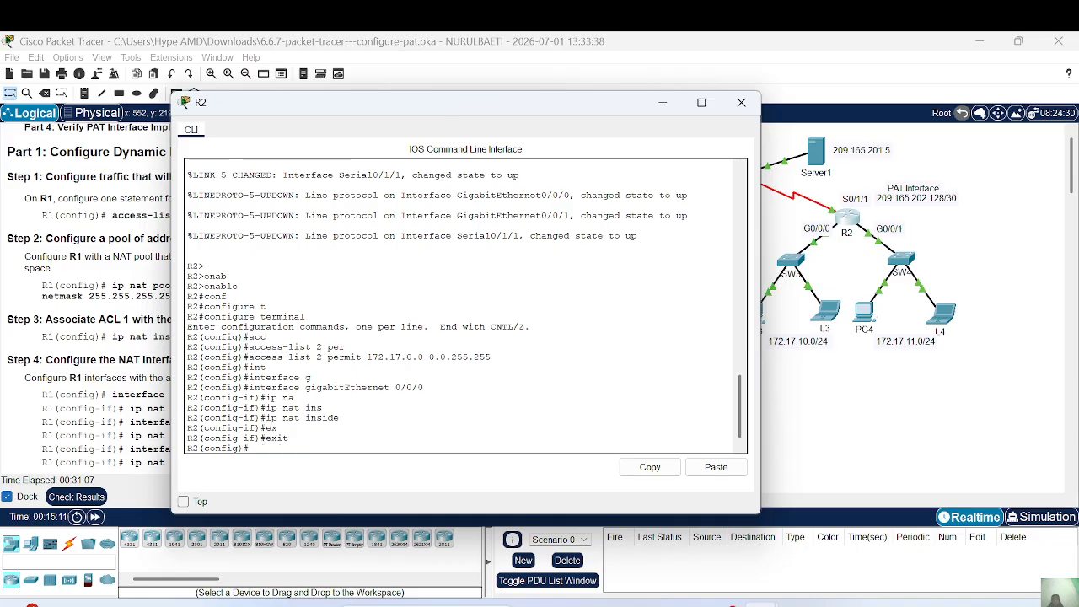
- Enter interface configuration mode for gigabitEthernet 0/0/1 on R2
text(int)
key(Tab)
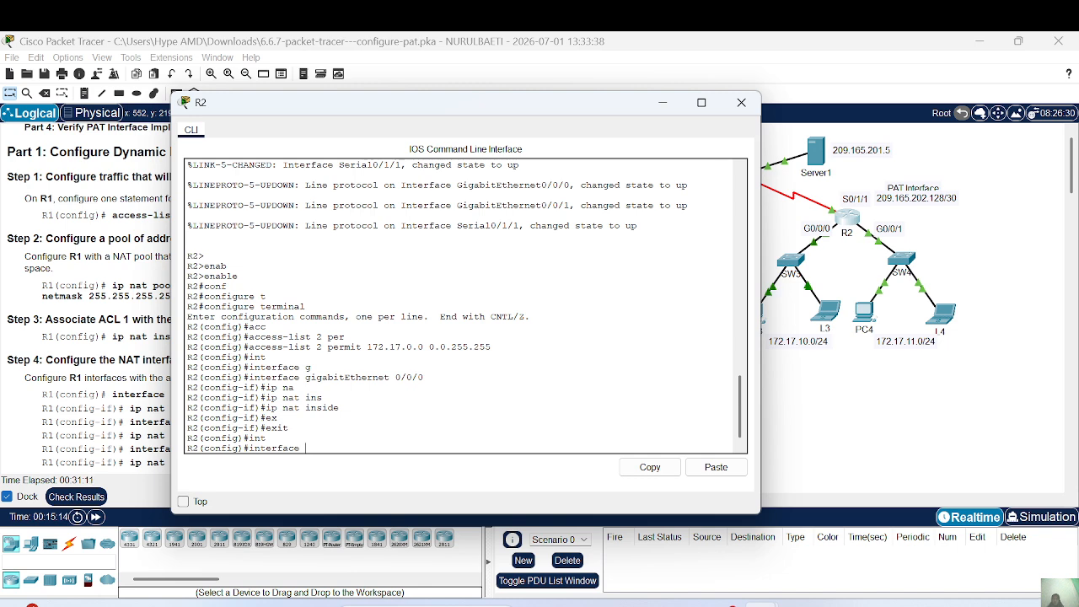
text(g)
key(Tab)
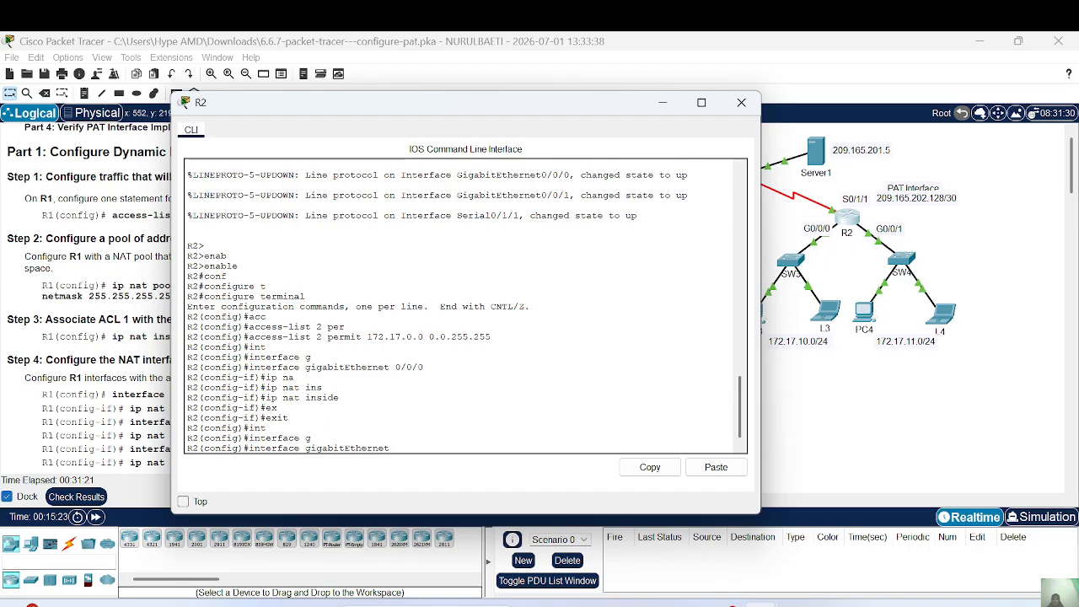
text(0/0/1)
key(Return)
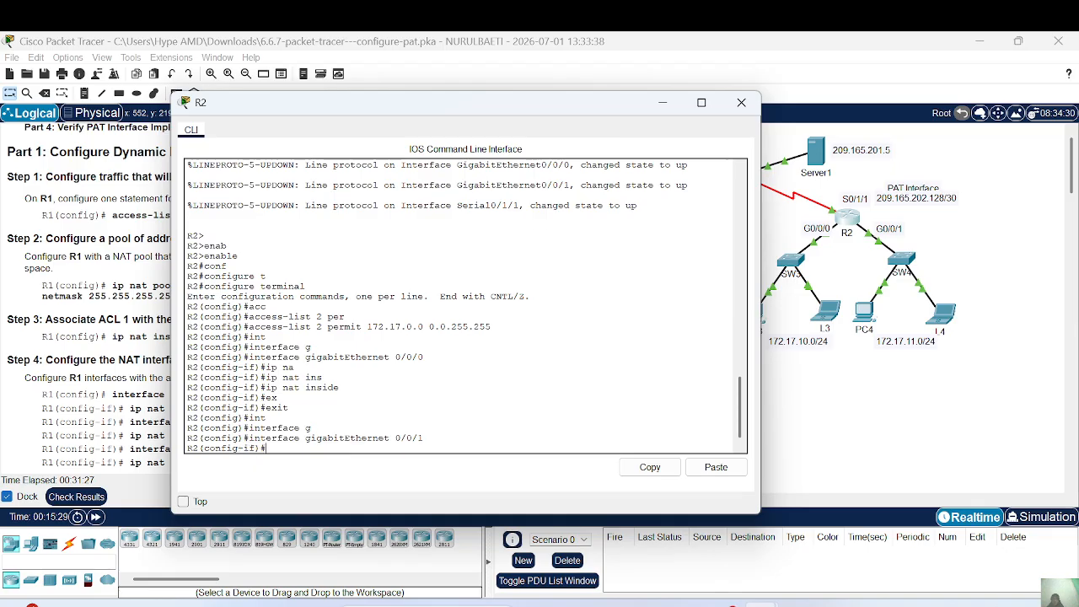
text(int)
key(Tab)
text(in)
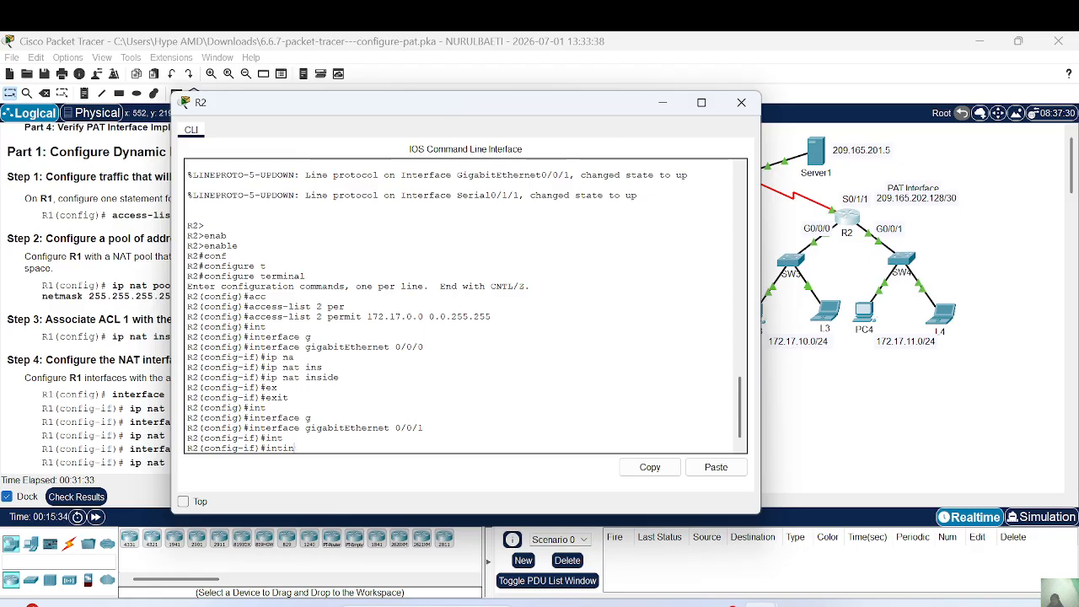
key(Tab)
key(BackSpace)
key(BackSpace)
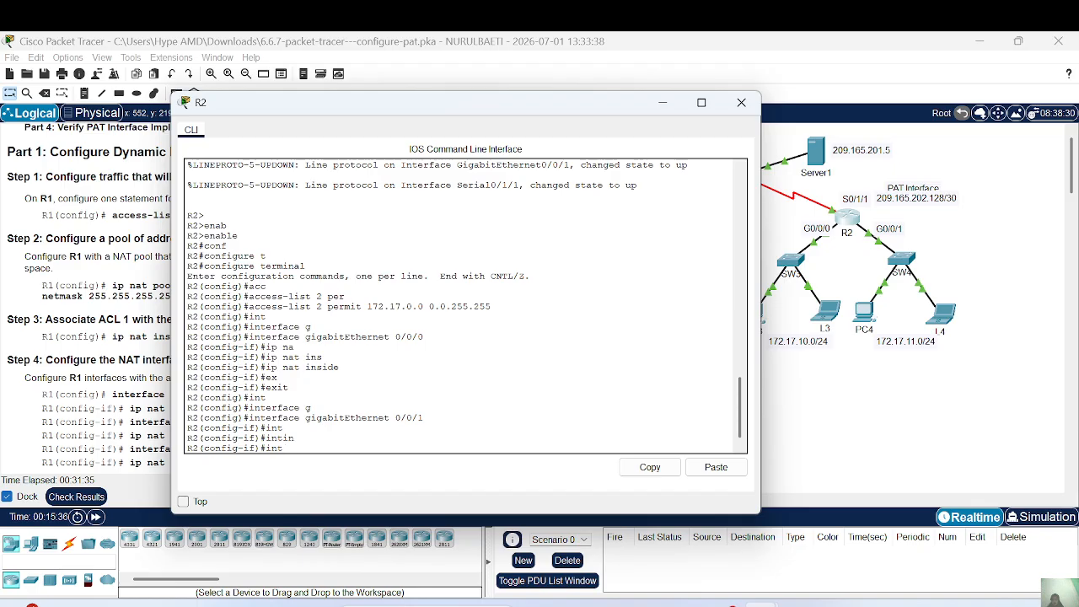
key(BackSpace)
key(BackSpace)
- Mark R2's gigabitEthernet 0/0/1 as a NAT inside interface with ip nat inside, and exit to global configuration mode
text(ip)
key(Tab)
text(n)
key(Tab)
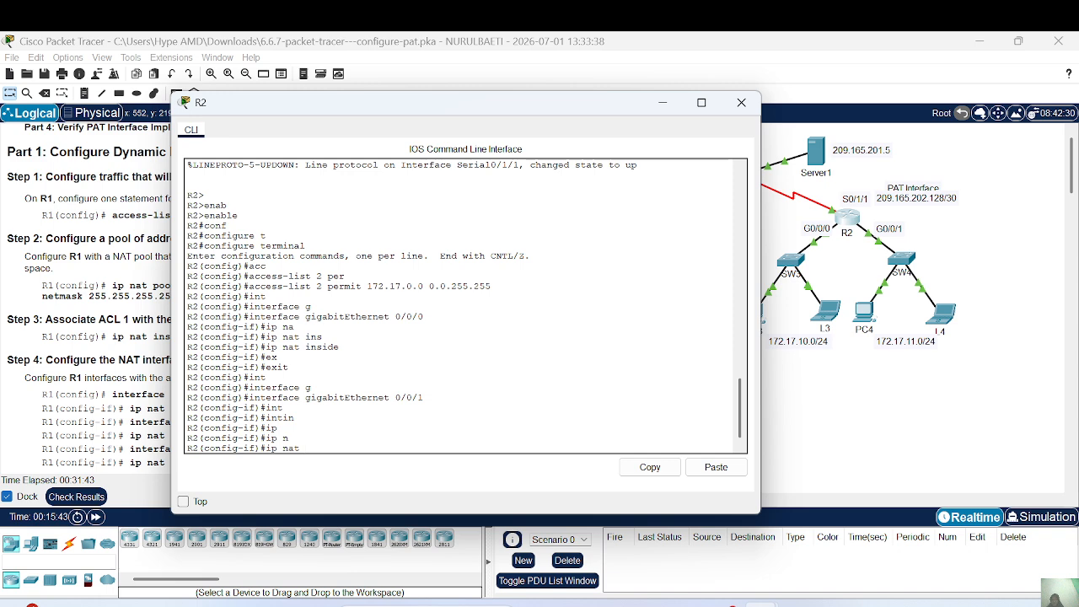
text(in)
key(Tab)
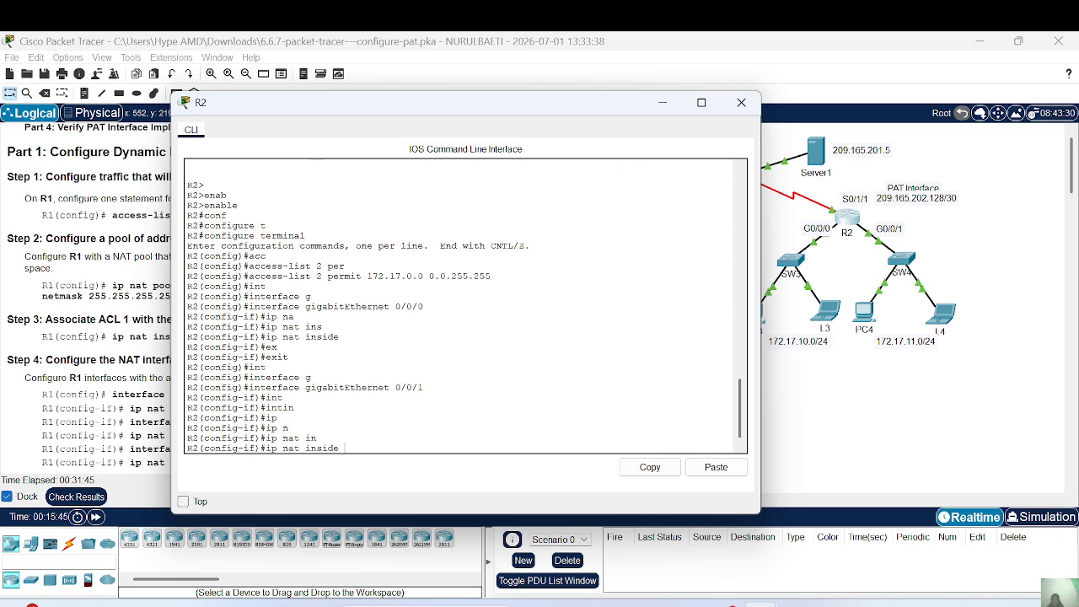
key(Return)
text(e)
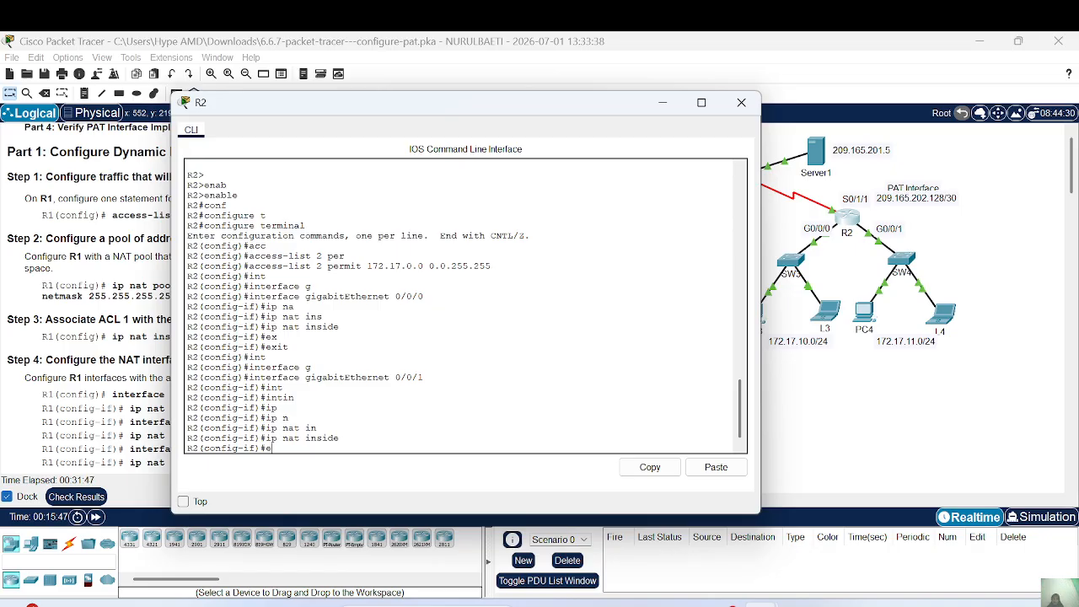
text(x)
key(Return)
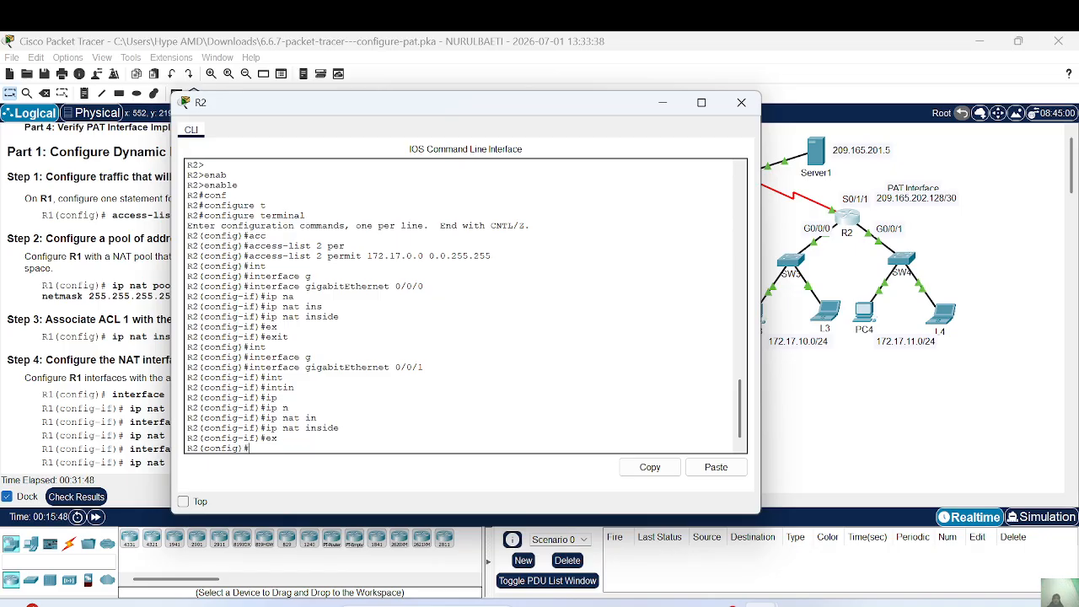
- Check the topology, return to R2's command line, and enter interface configuration mode for serial 0/1/1
click(951, 410)
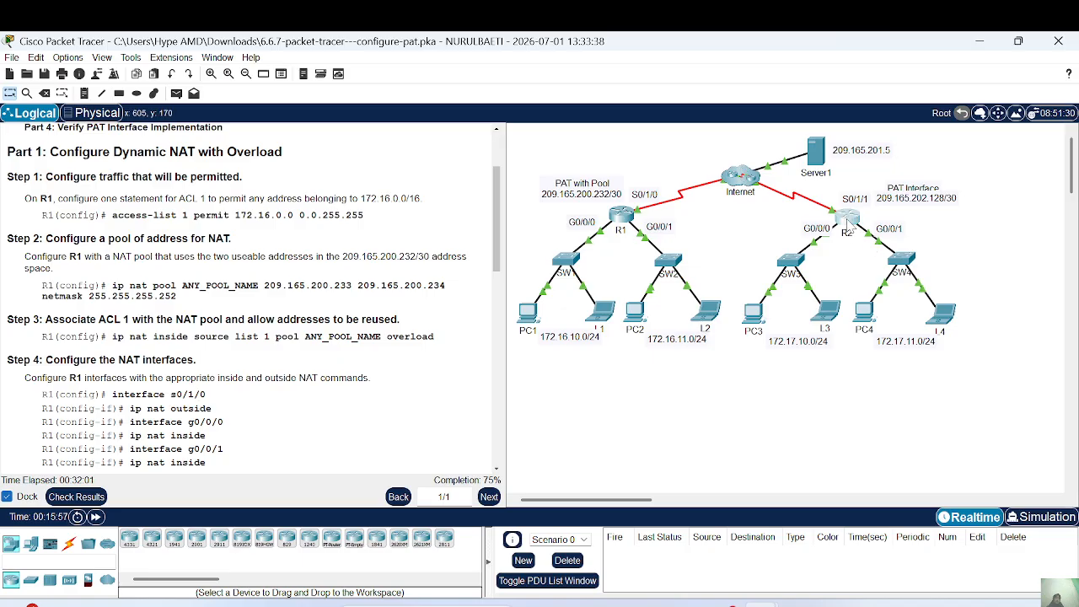
click(849, 224)
text(ig)#i)
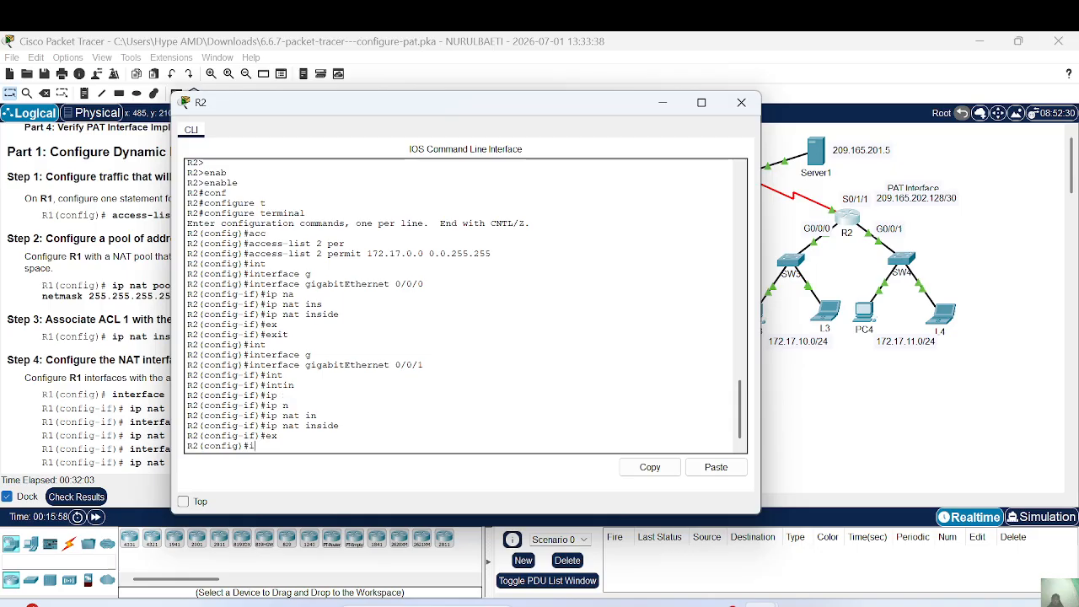
text(nt)
key(Tab)
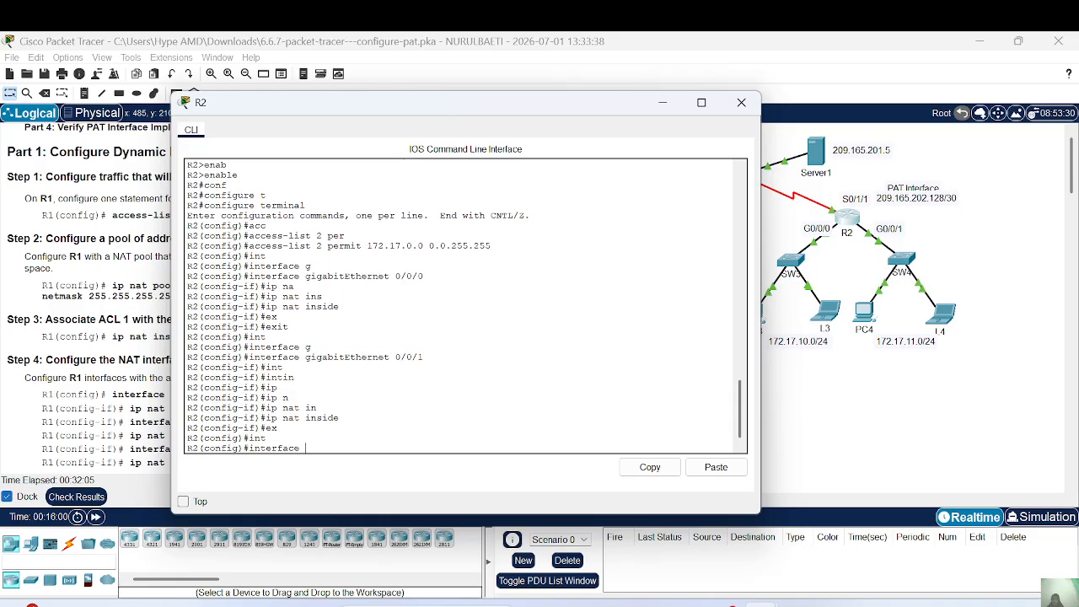
text(s)
key(Tab)
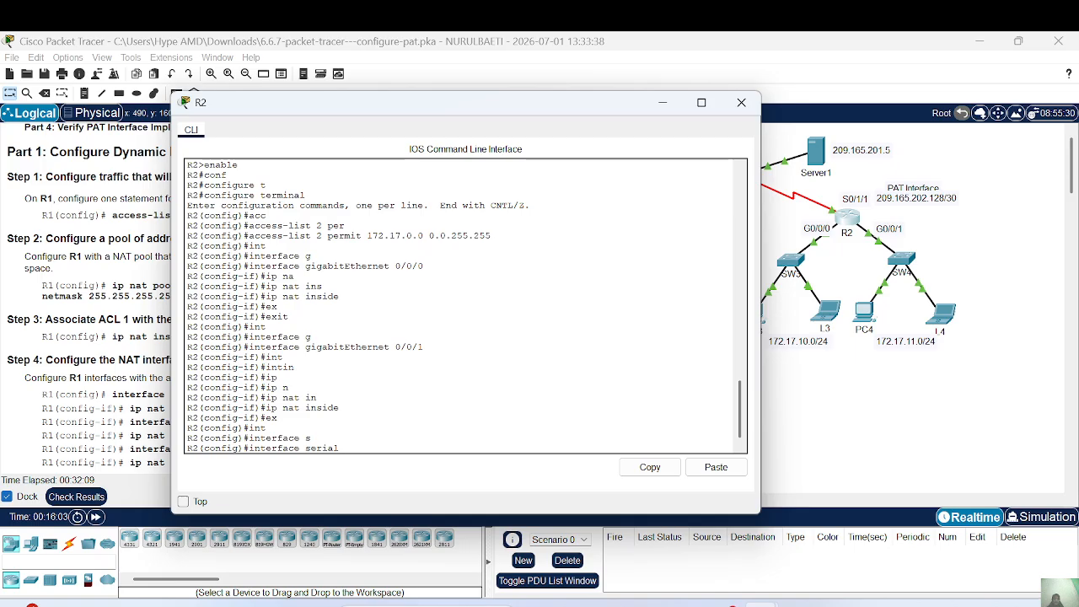
text(0/1/1)
key(Return)
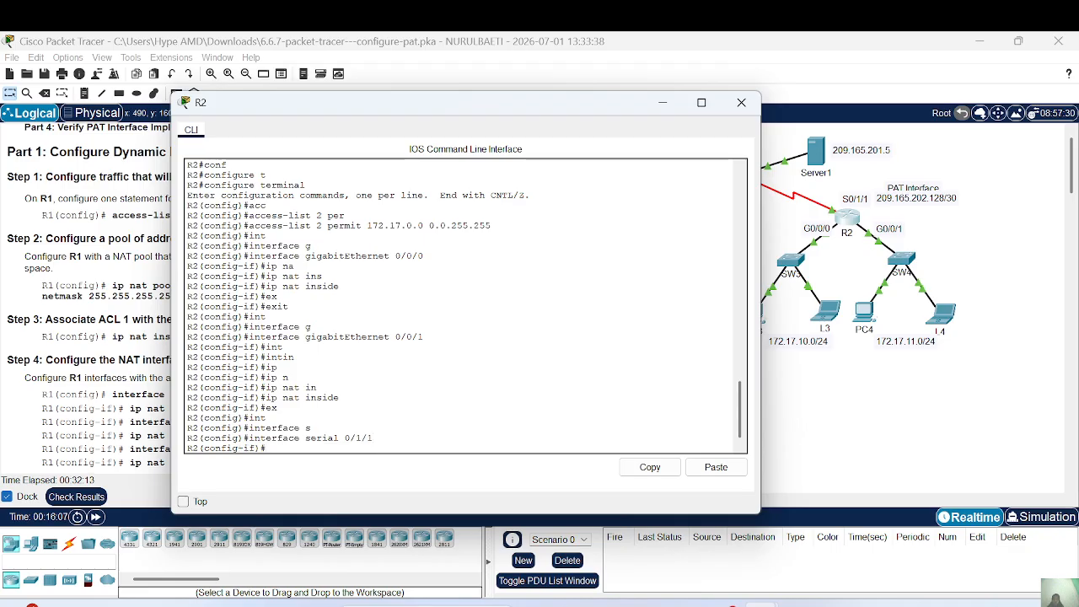
- Mark R2's serial 0/1/1 as the NAT outside interface with ip nat outside
text(ip na)
key(Tab)
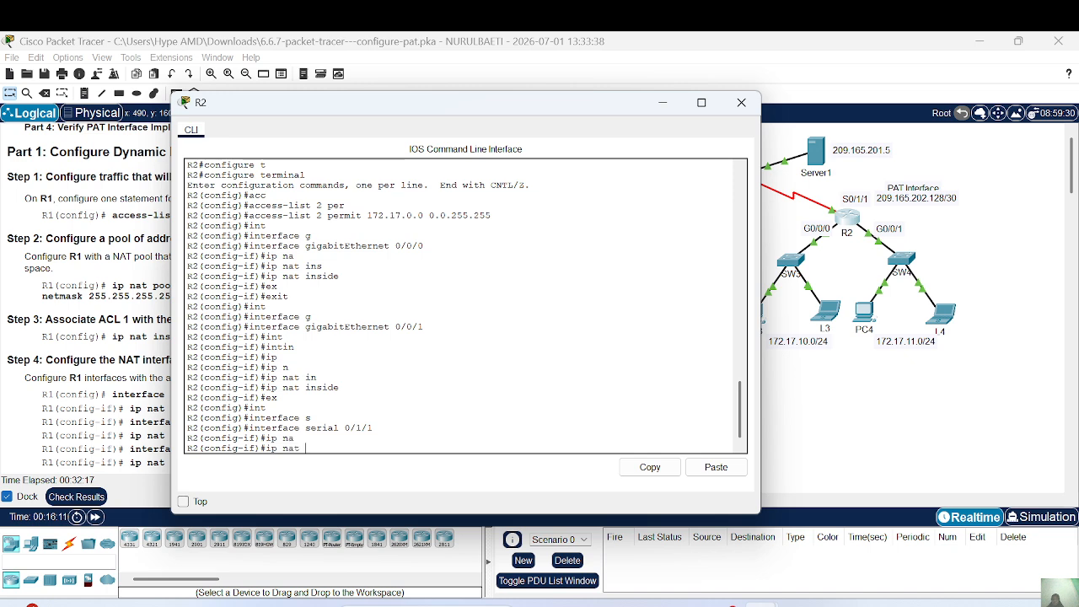
text(ou)
key(Tab)
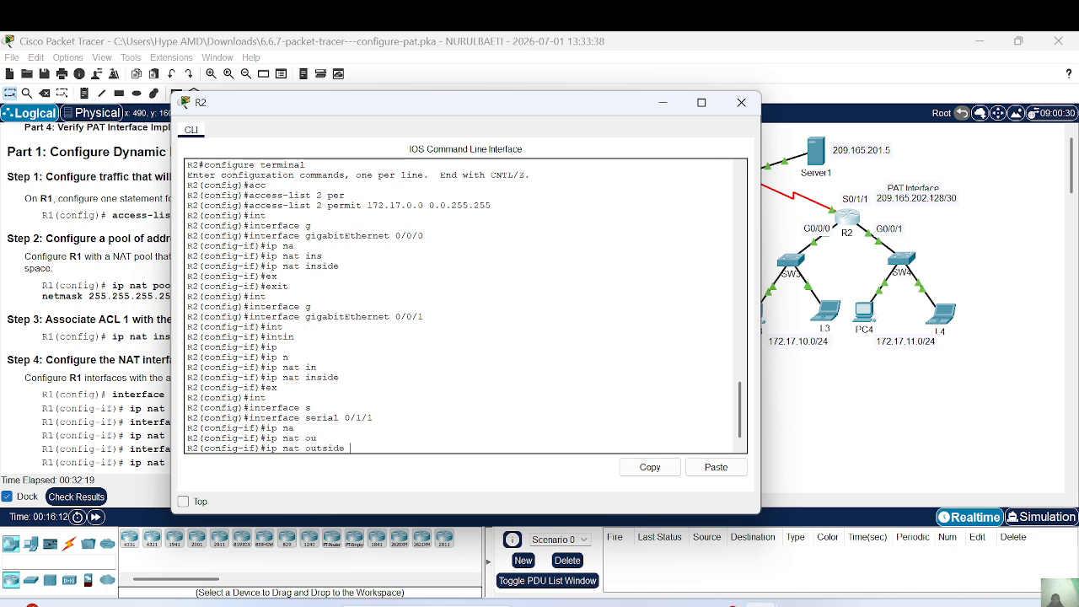
key(Return)
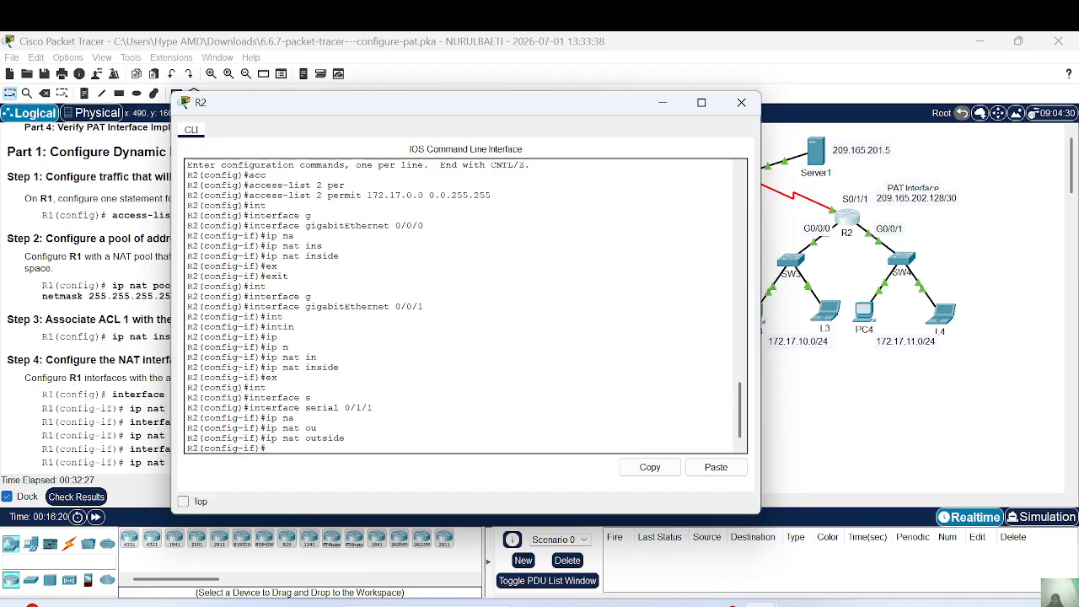
click(155, 243)
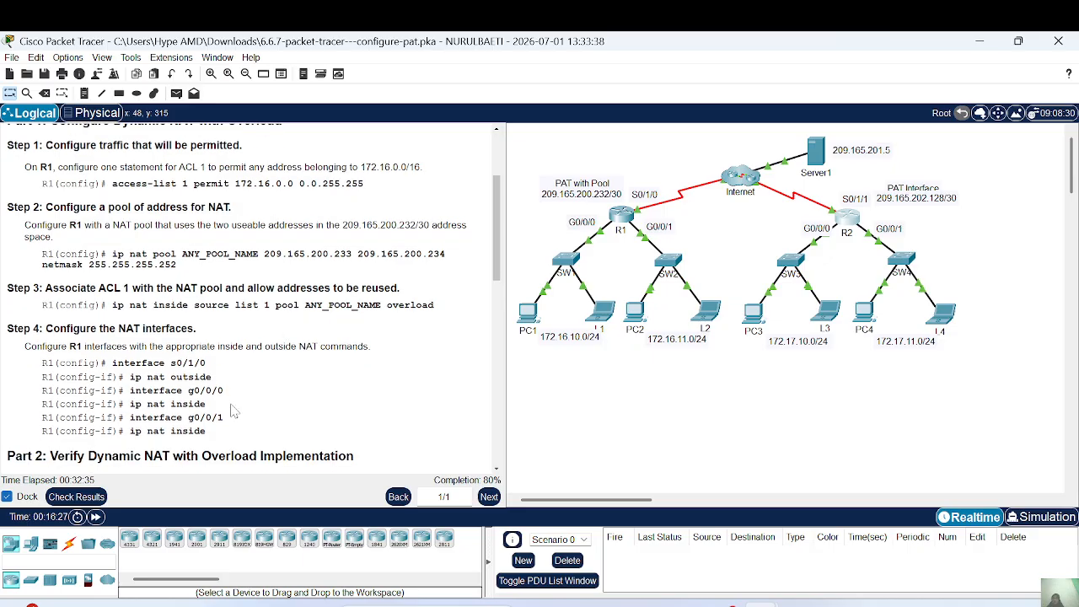
scroll(234, 412, down, 10)
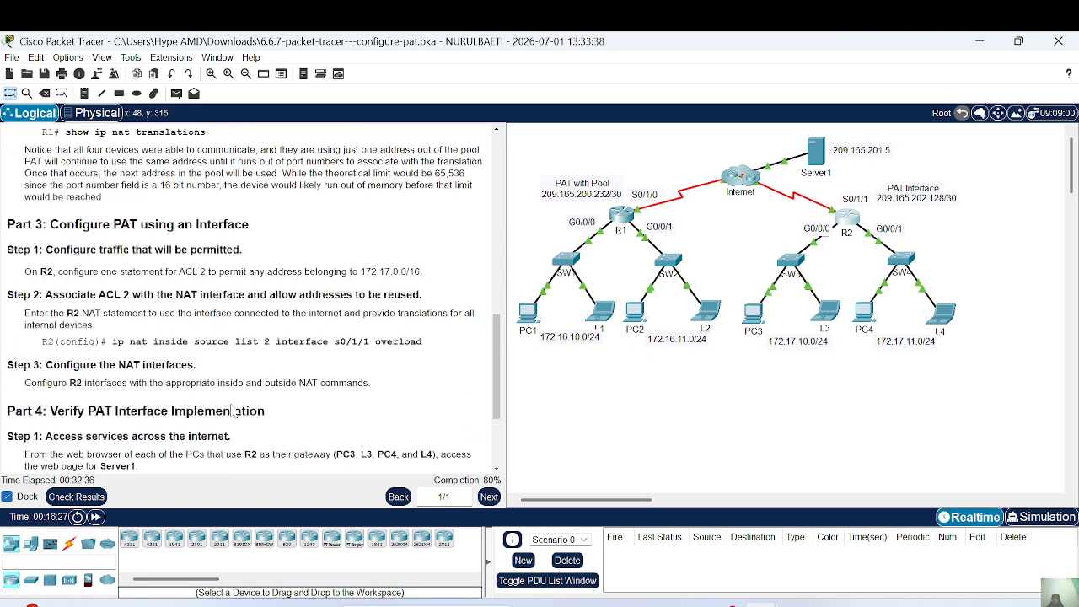
click(753, 316)
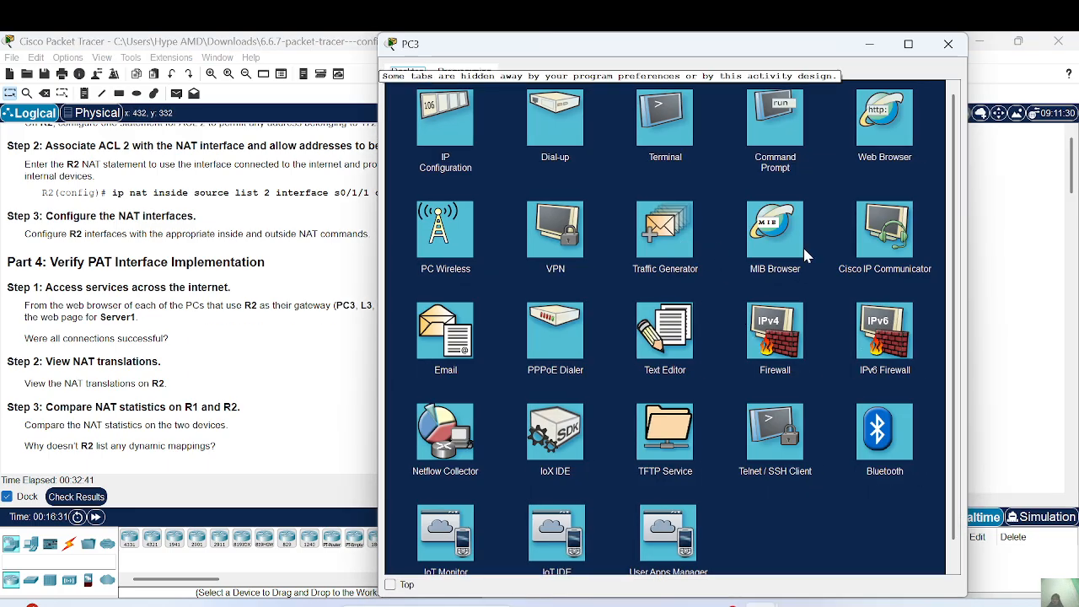
click(881, 121)
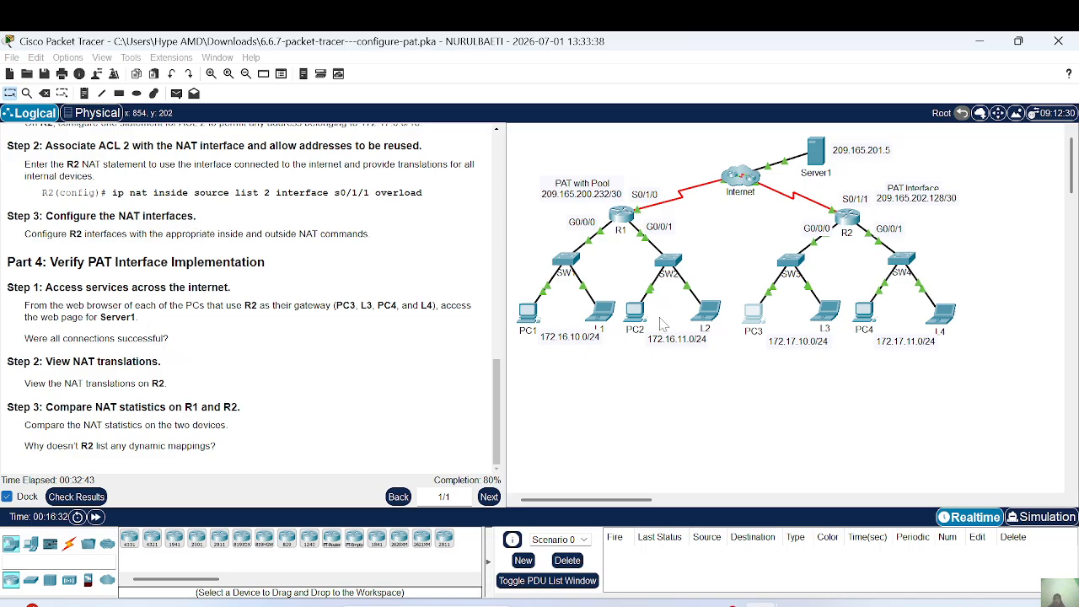
scroll(751, 323, down, 1)
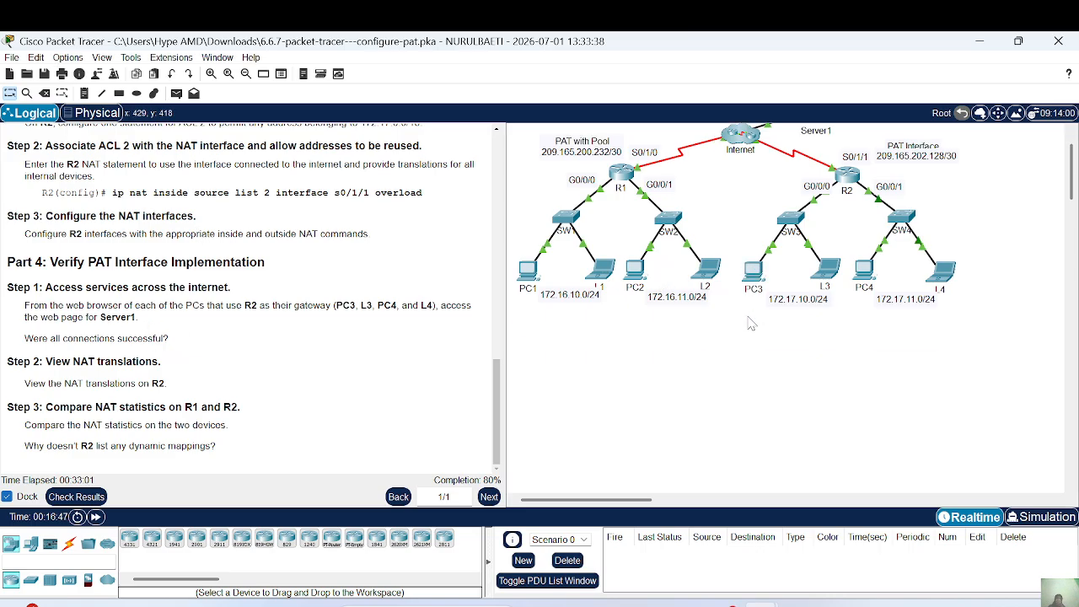
click(755, 270)
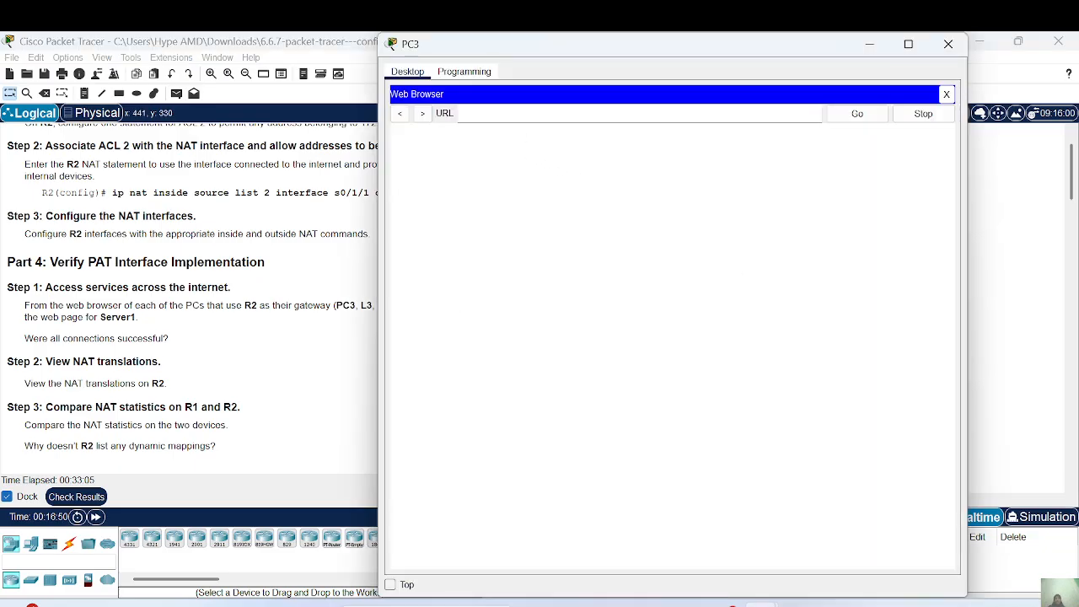
text(http://209.165.201.5)
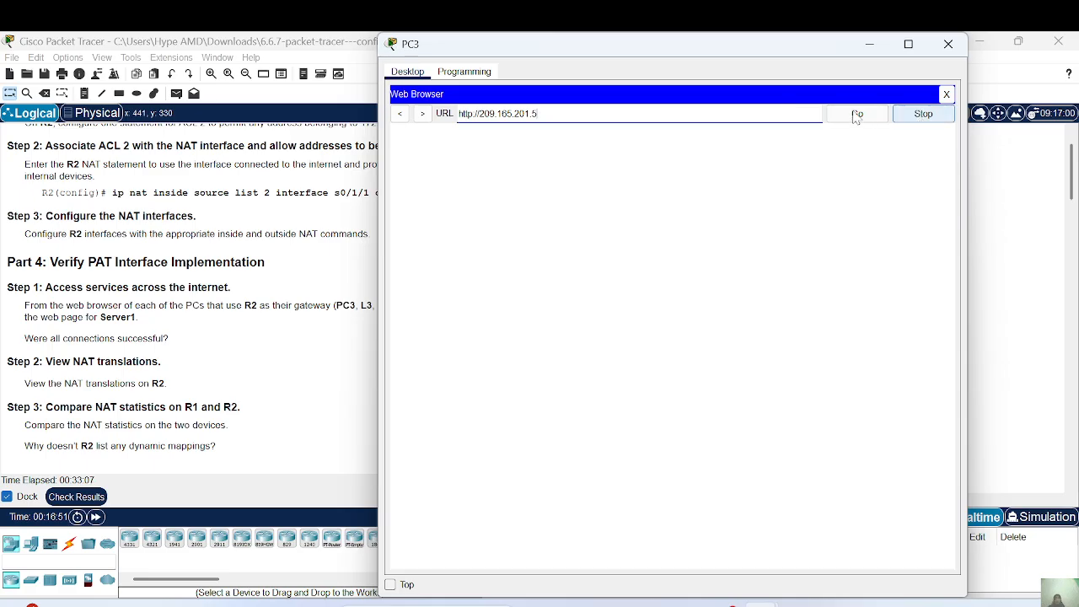
click(855, 115)
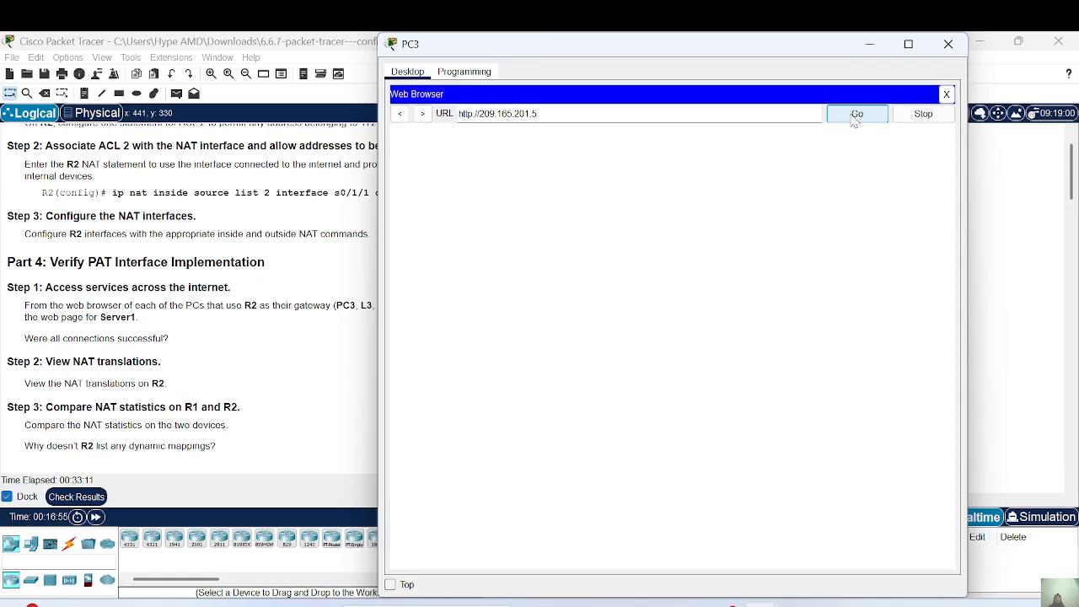
click(854, 118)
drag(805, 51, 650, 125)
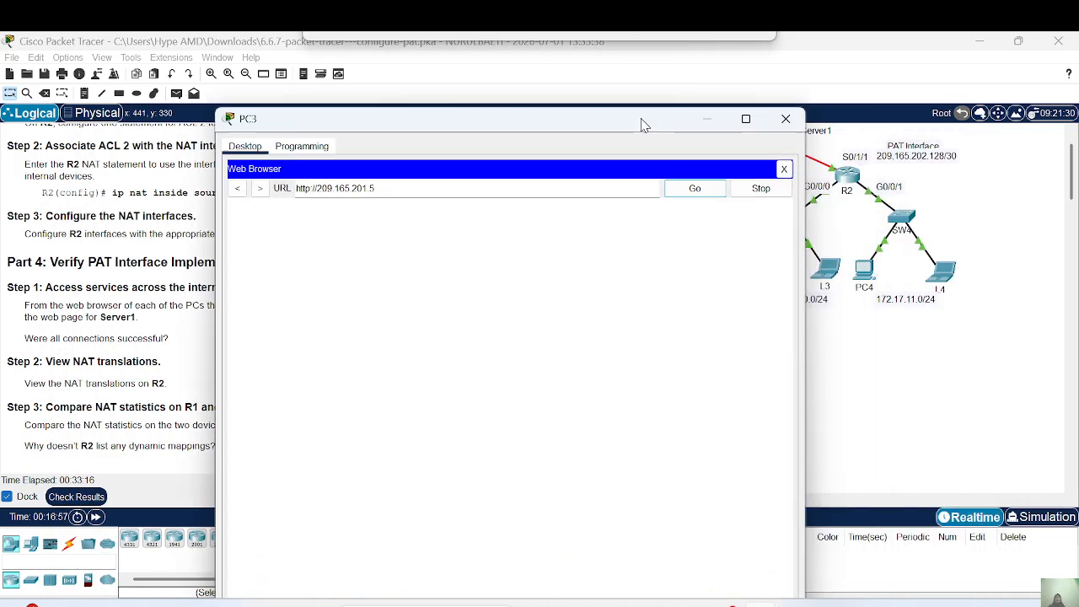
click(693, 192)
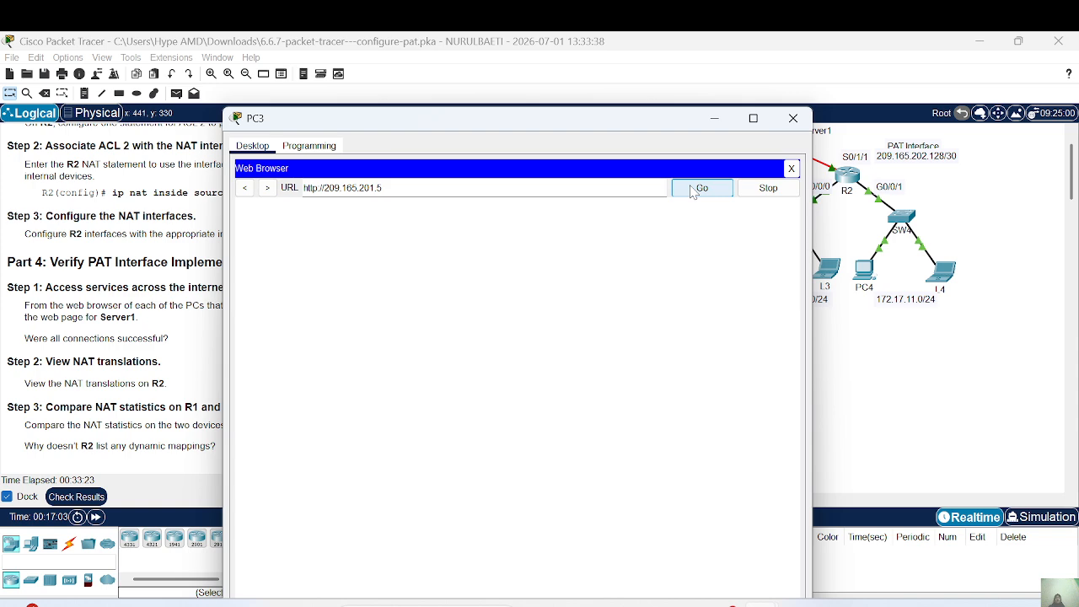
click(694, 192)
click(702, 193)
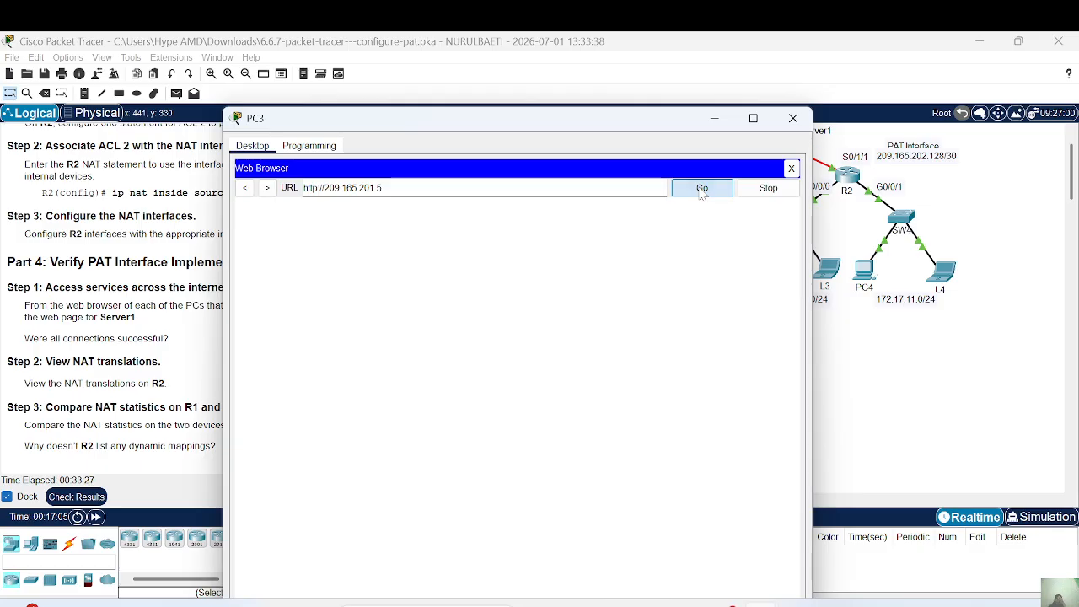
click(703, 189)
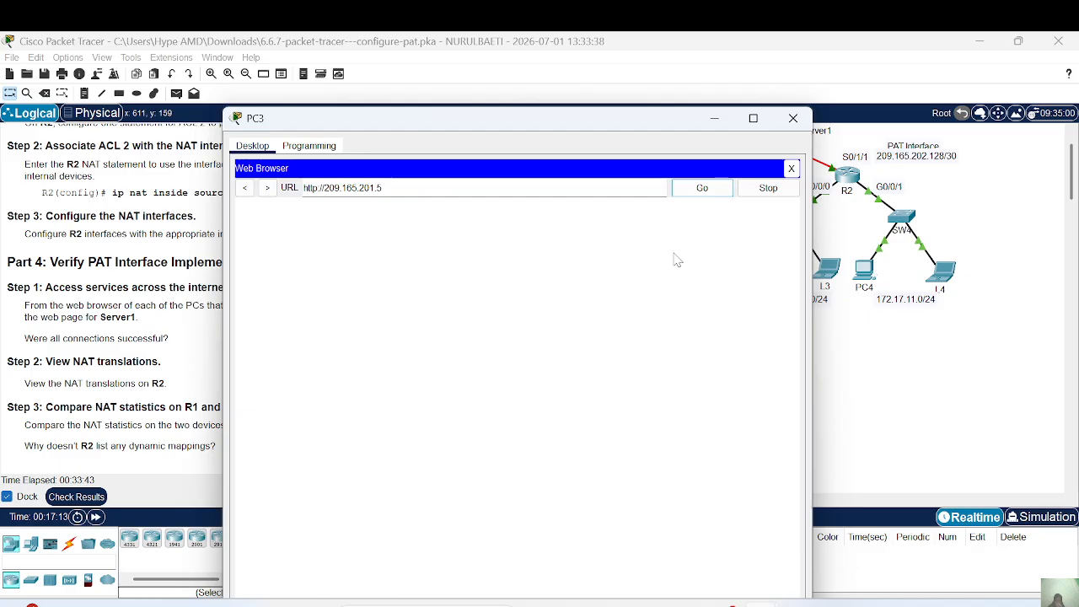
click(704, 185)
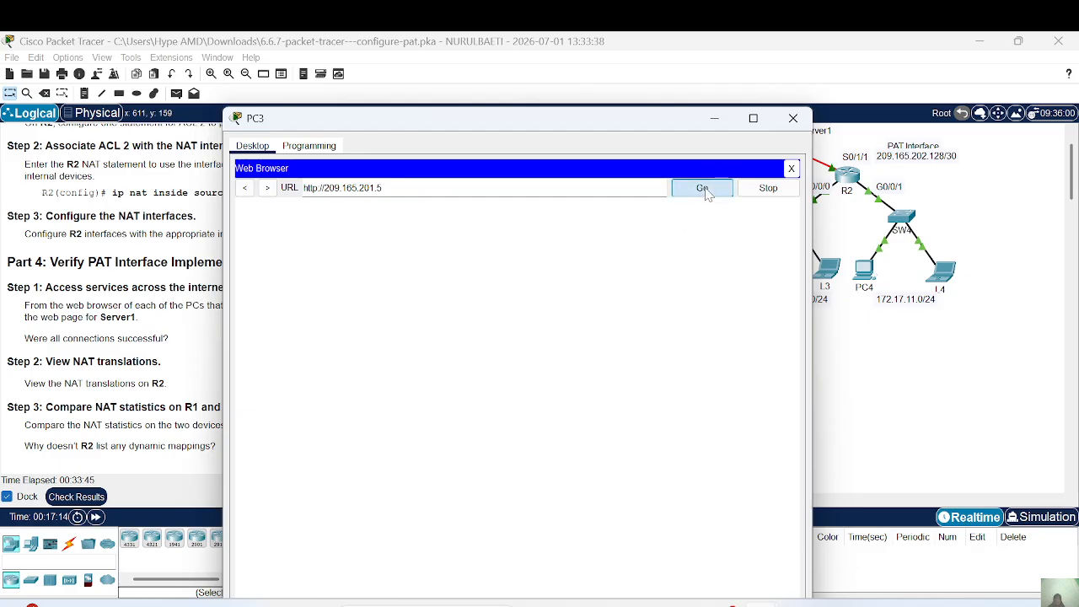
click(715, 119)
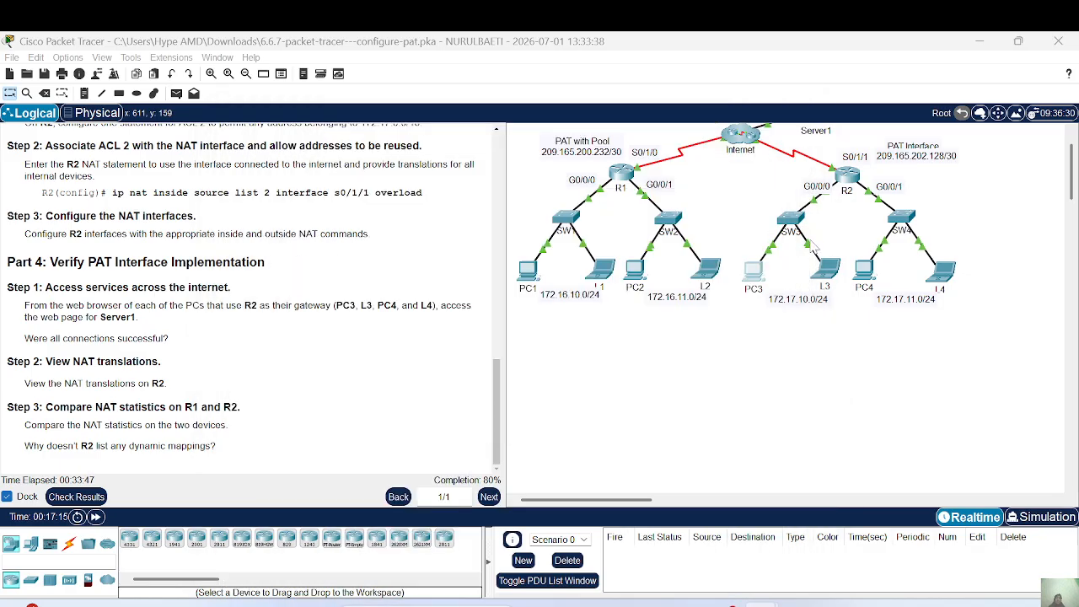
click(831, 274)
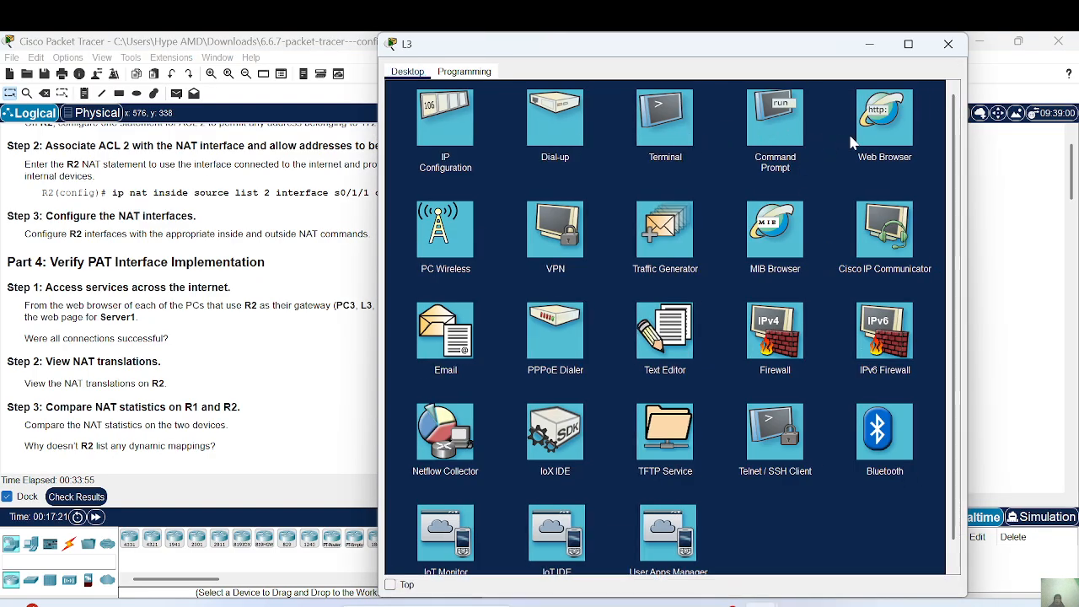
click(887, 132)
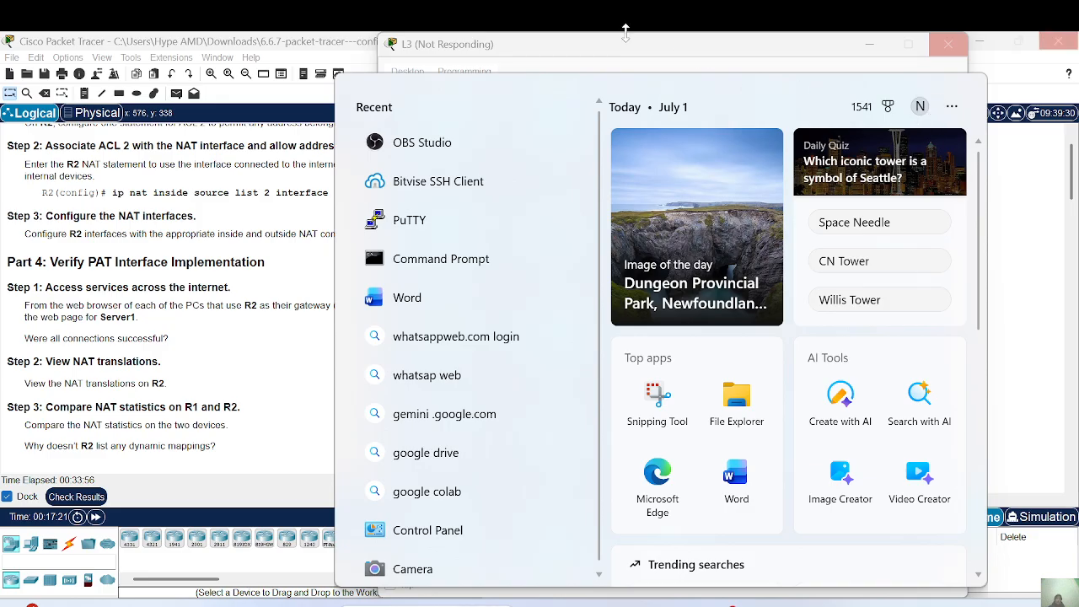
click(646, 52)
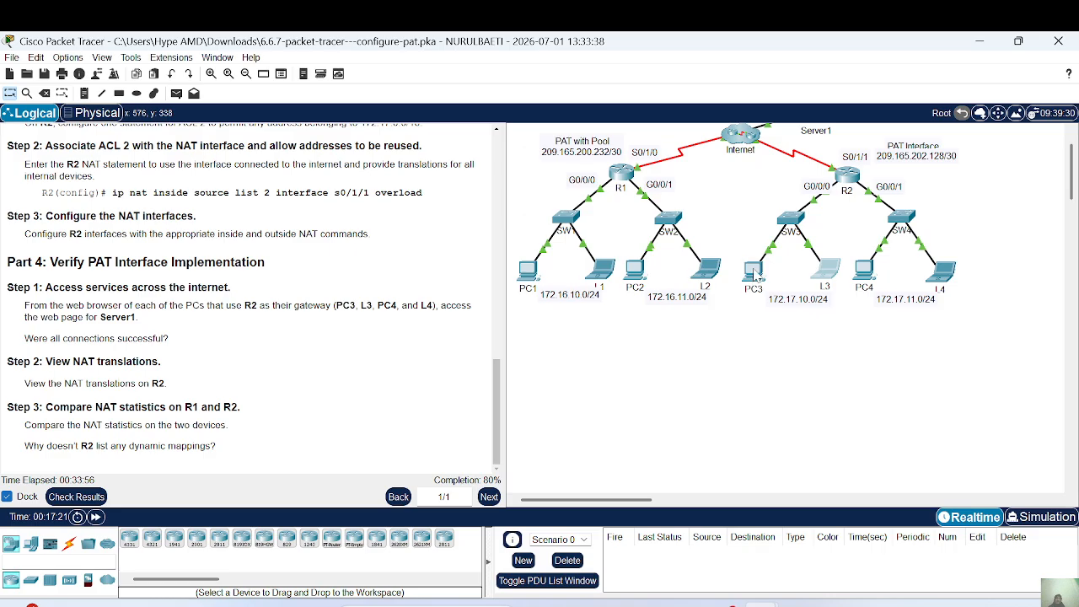
click(980, 46)
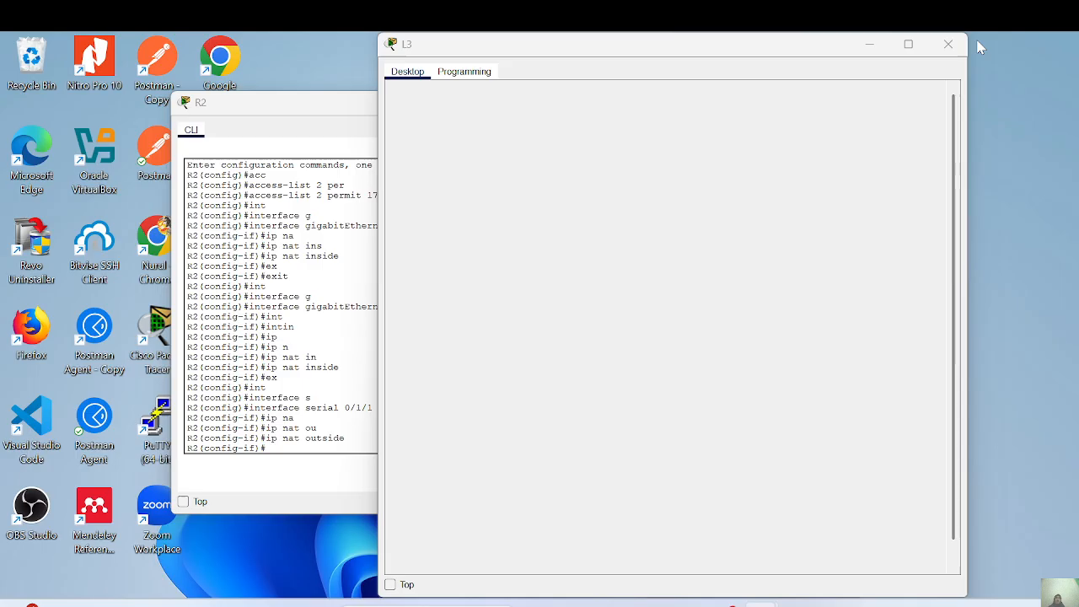
click(611, 99)
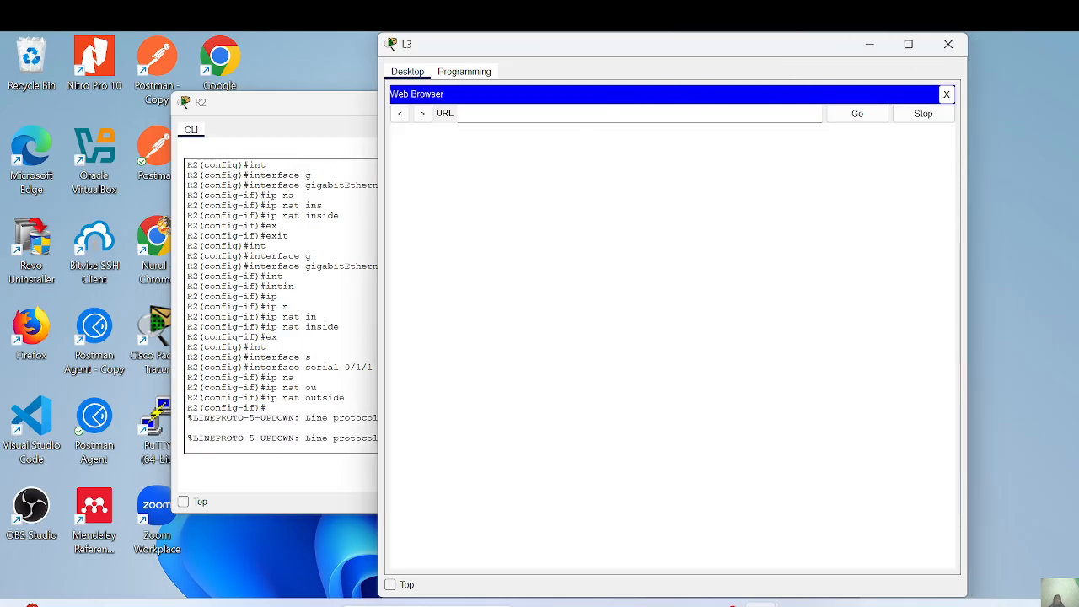
text(http://209.165.201.5)
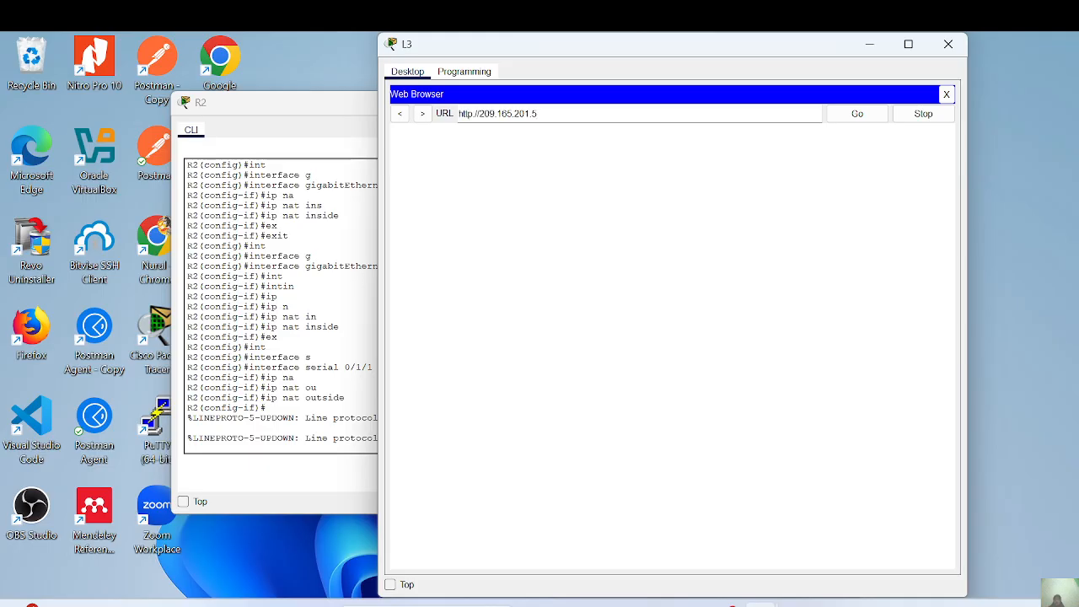
click(858, 114)
click(873, 47)
click(669, 112)
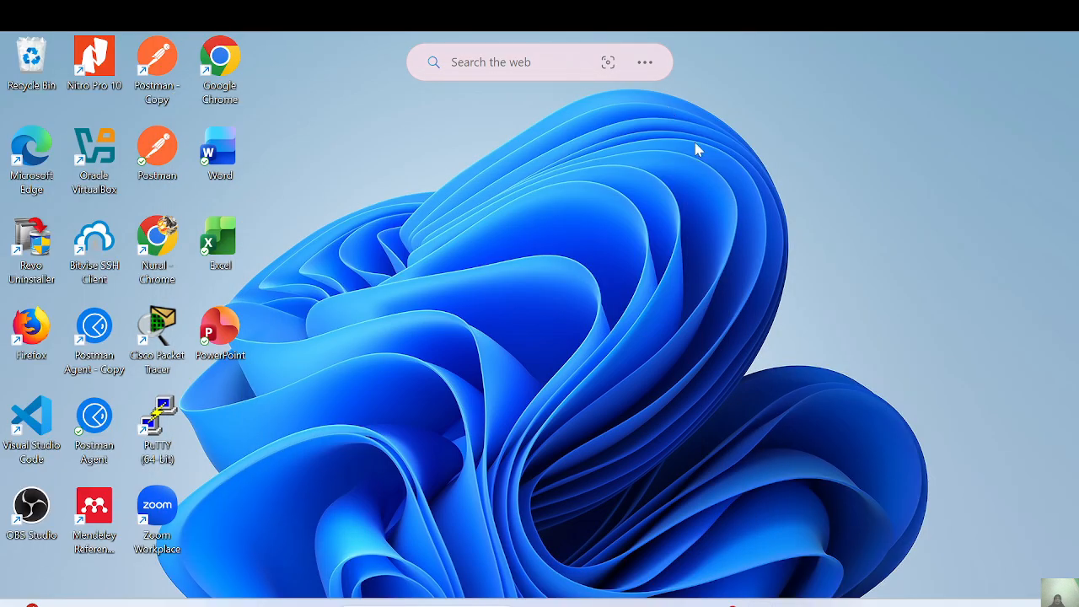
right_click(668, 111)
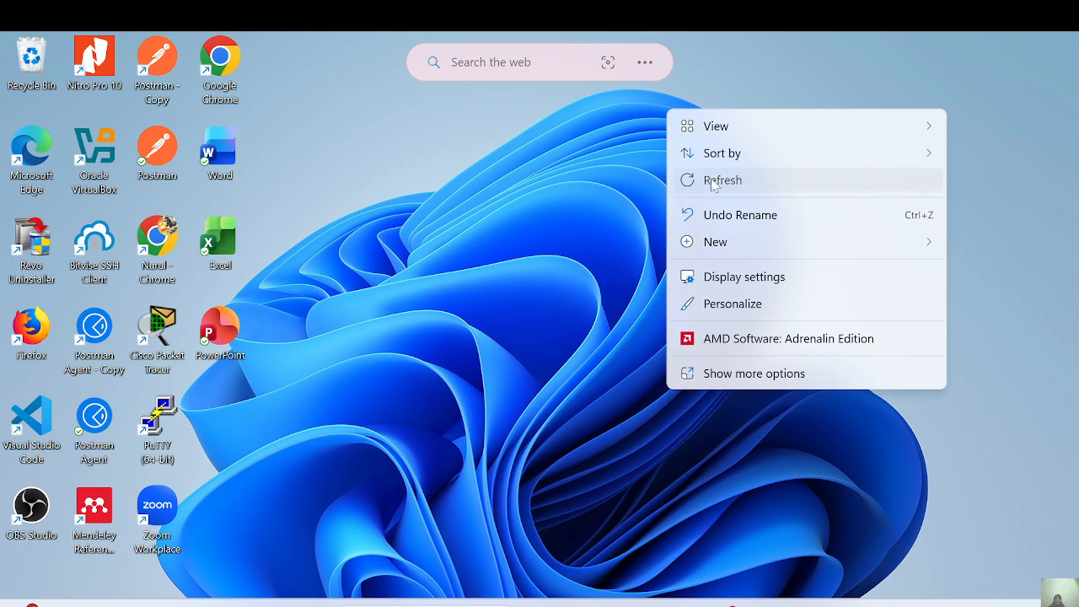
click(712, 181)
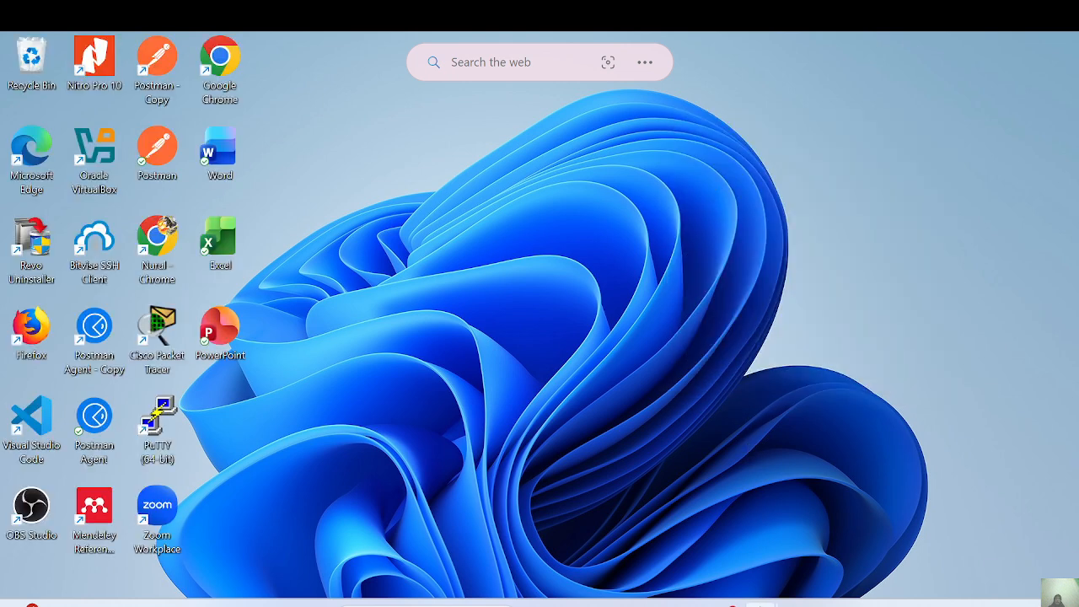
mouse_move(760, 603)
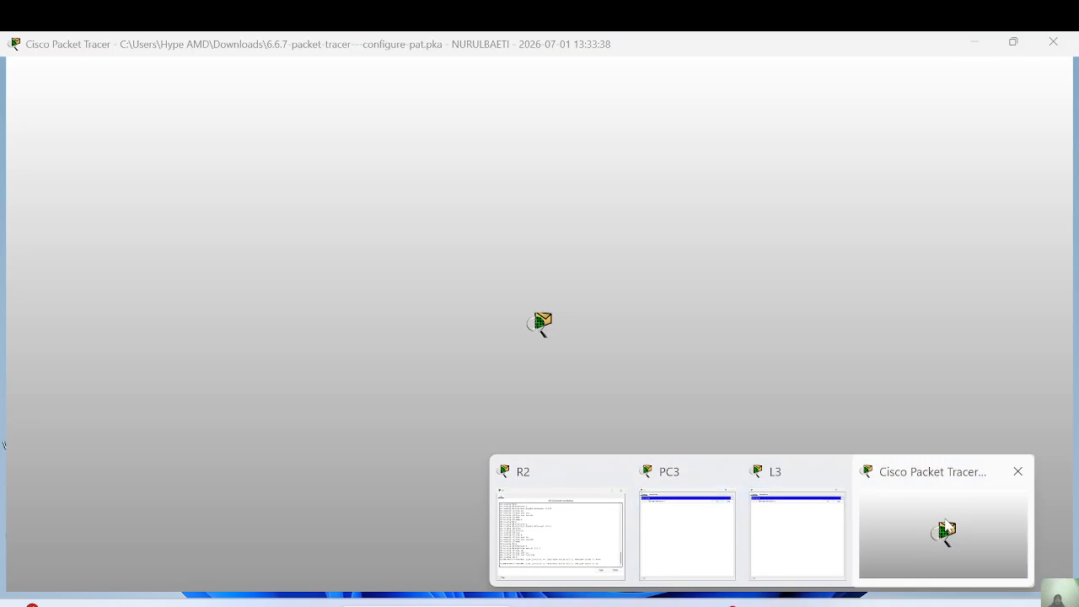
click(948, 527)
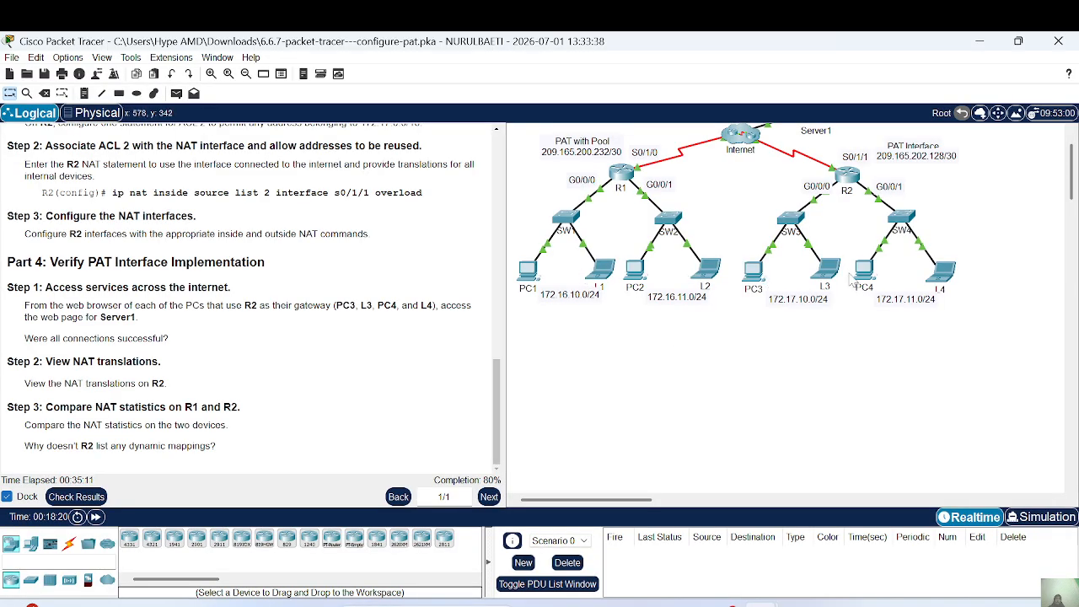
click(753, 270)
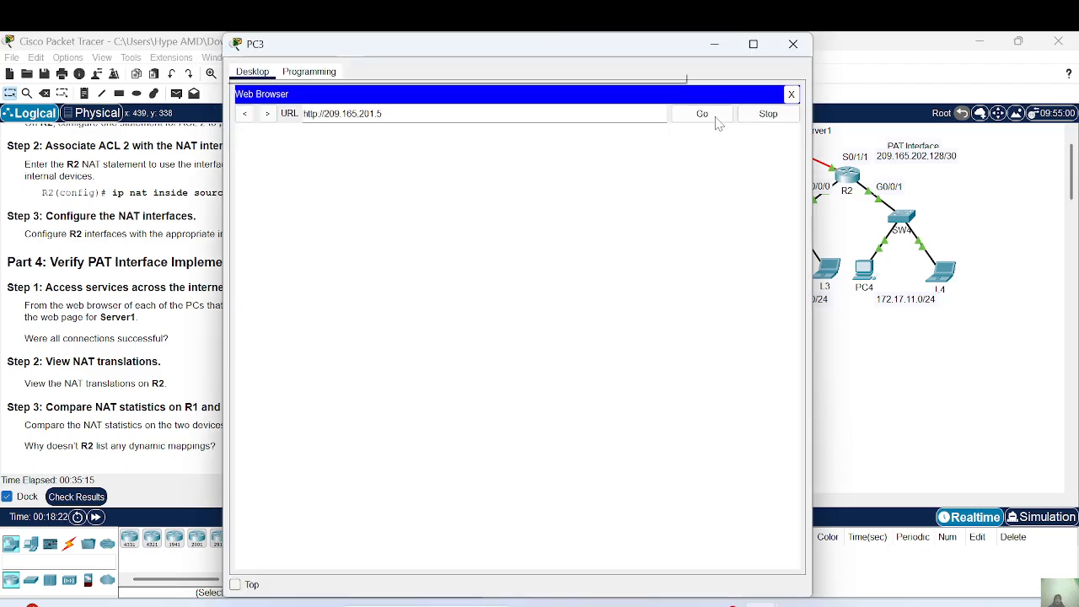
click(709, 118)
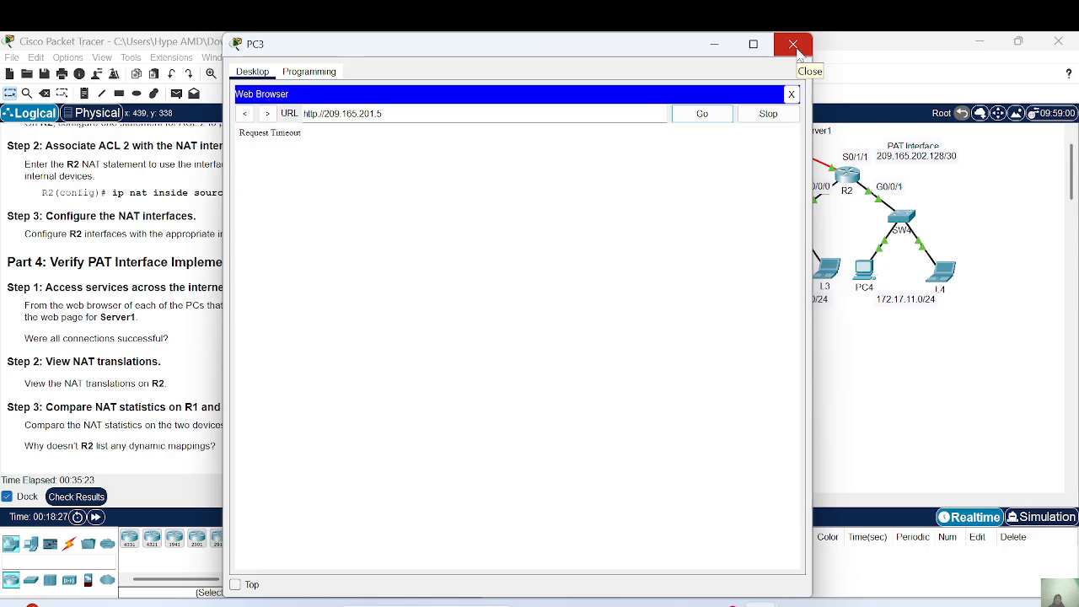
click(795, 46)
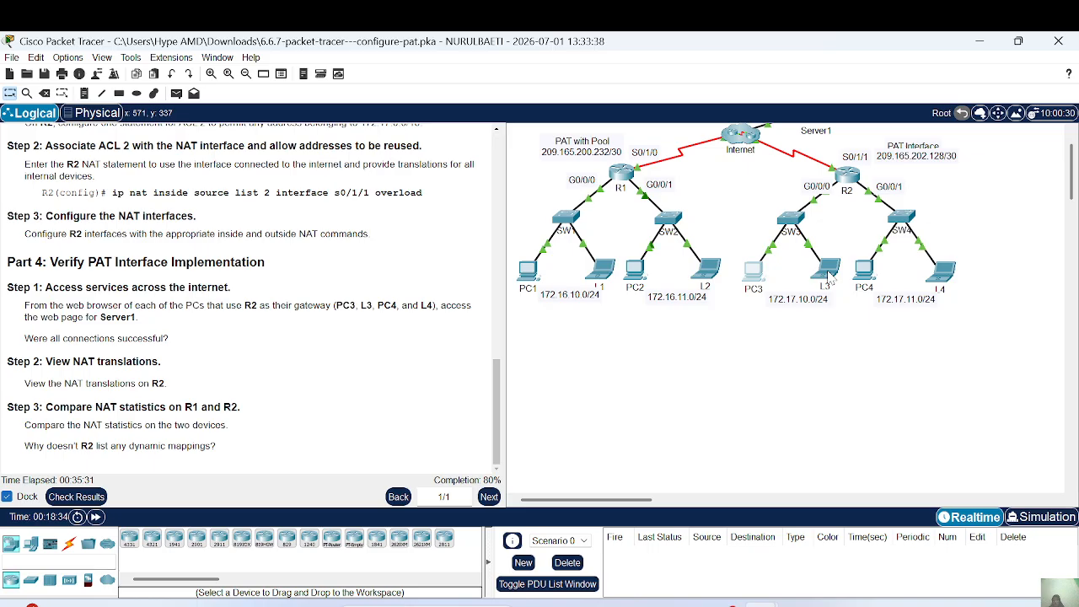
- Check the activity results, review the assessment items for R1 and R2, and close the results
mouse_move(829, 275)
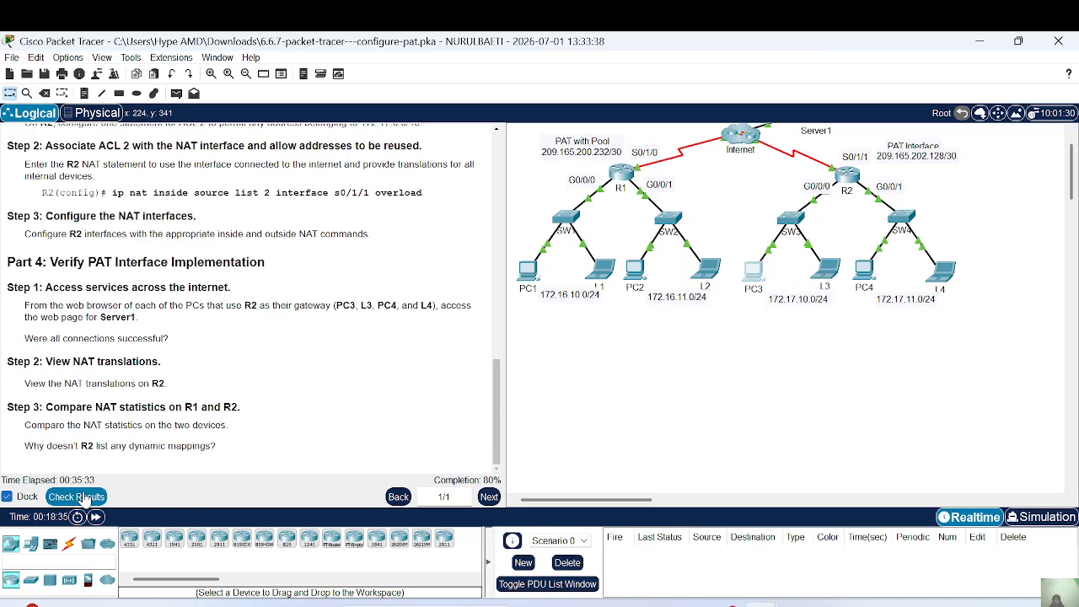
click(82, 497)
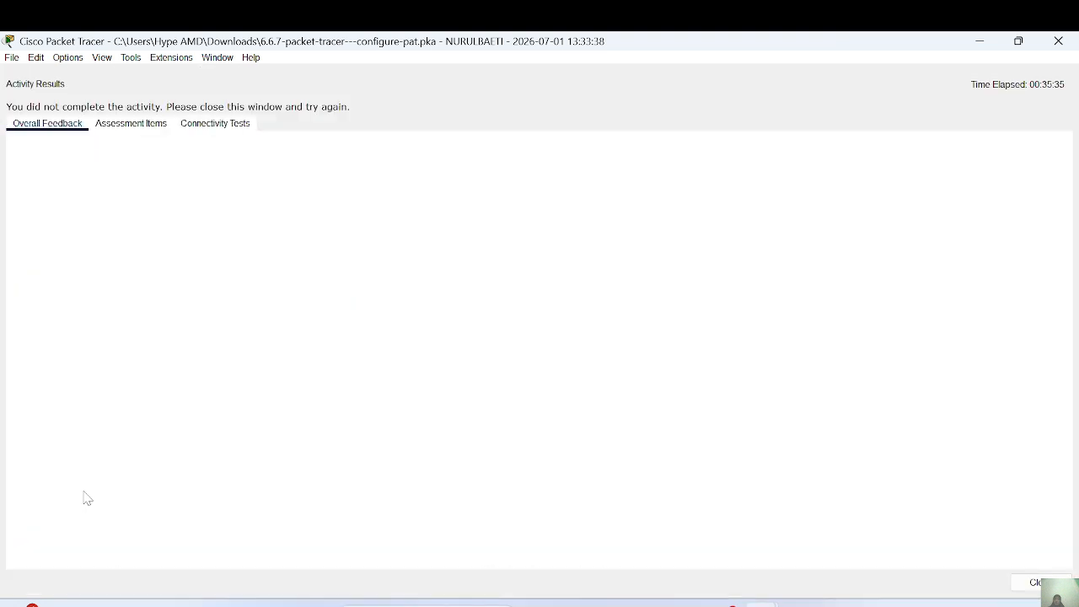
click(116, 123)
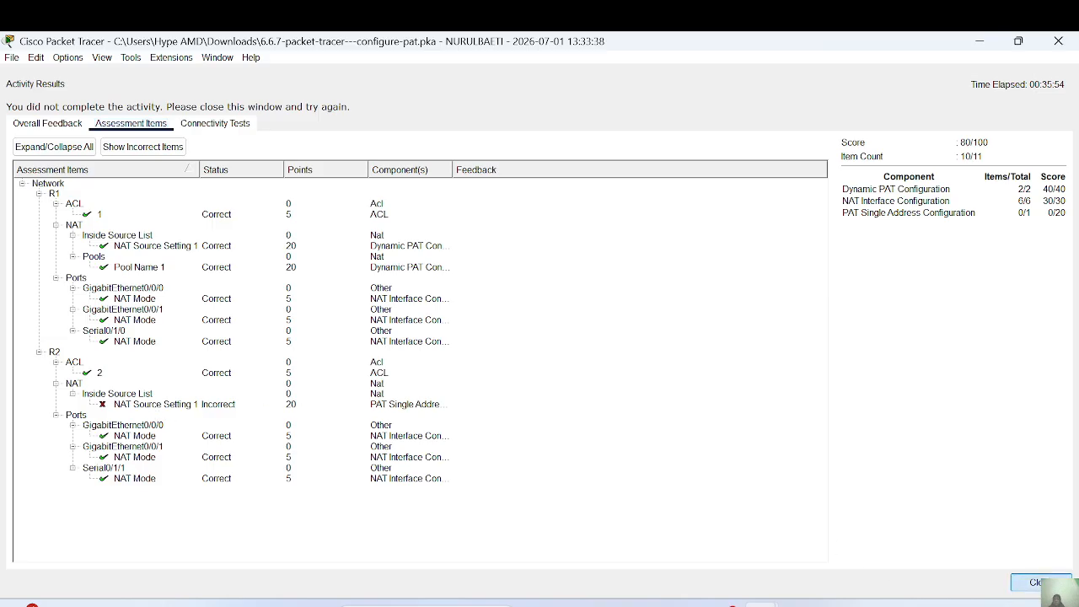
click(1039, 582)
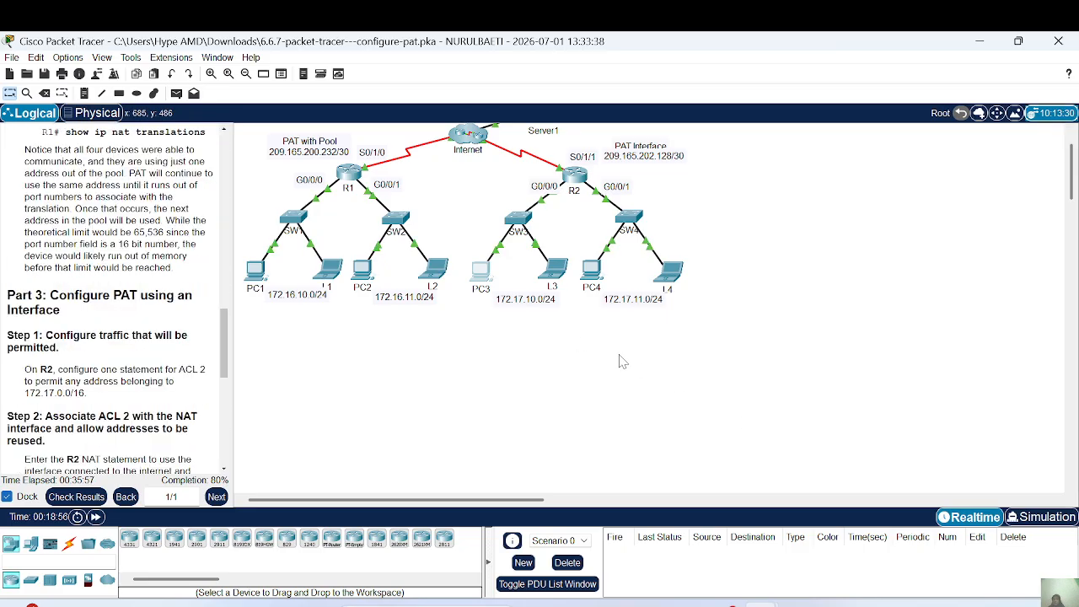
- Open R2's command line and exit the serial interface configuration to global configuration mode
click(577, 187)
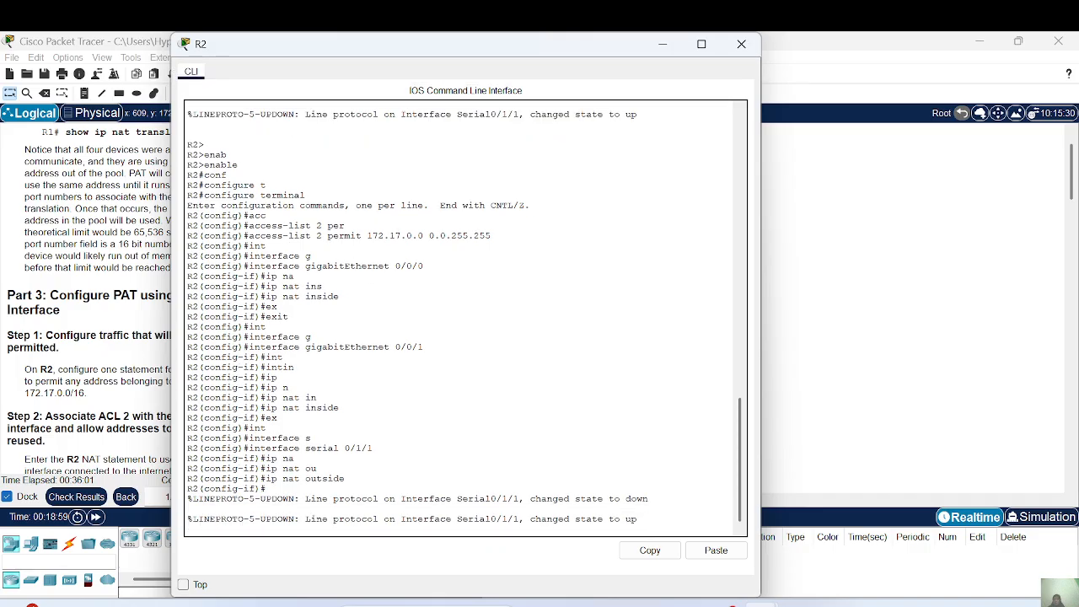
key(Return)
key(Return)
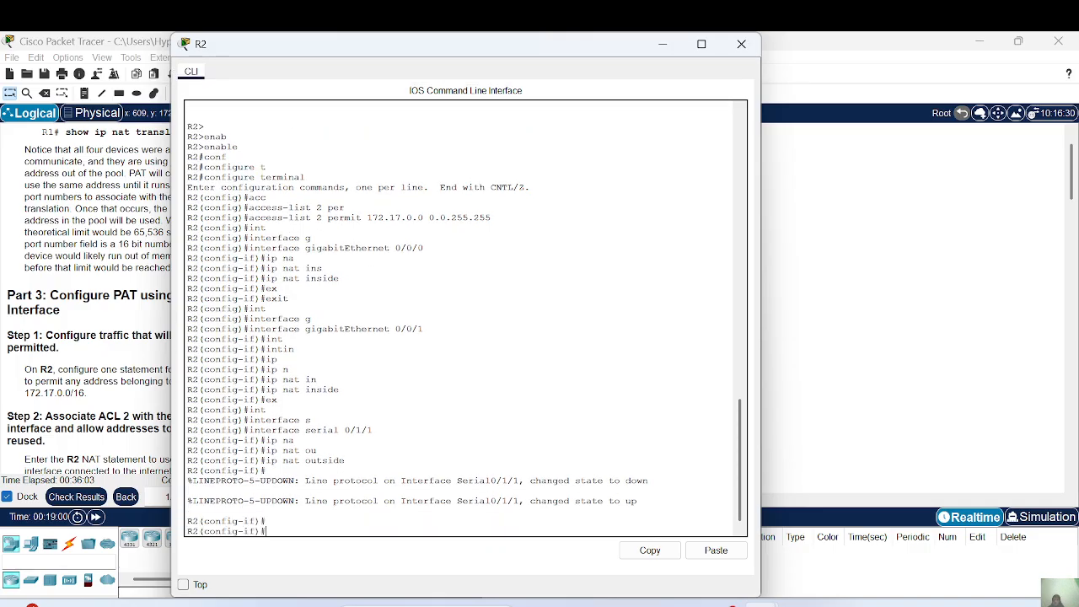
text(ex)
key(Tab)
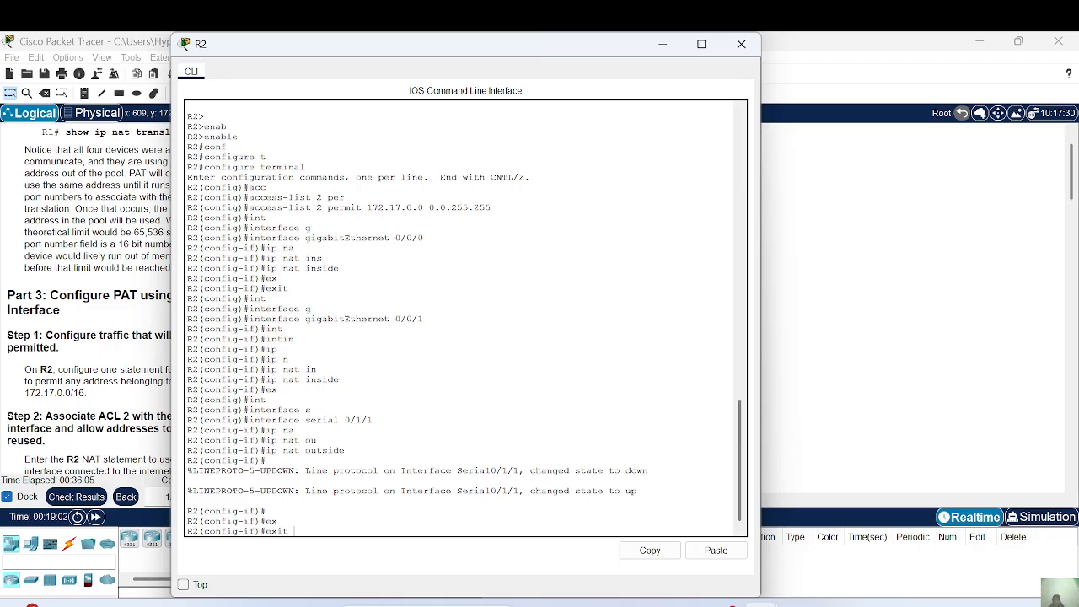
key(Return)
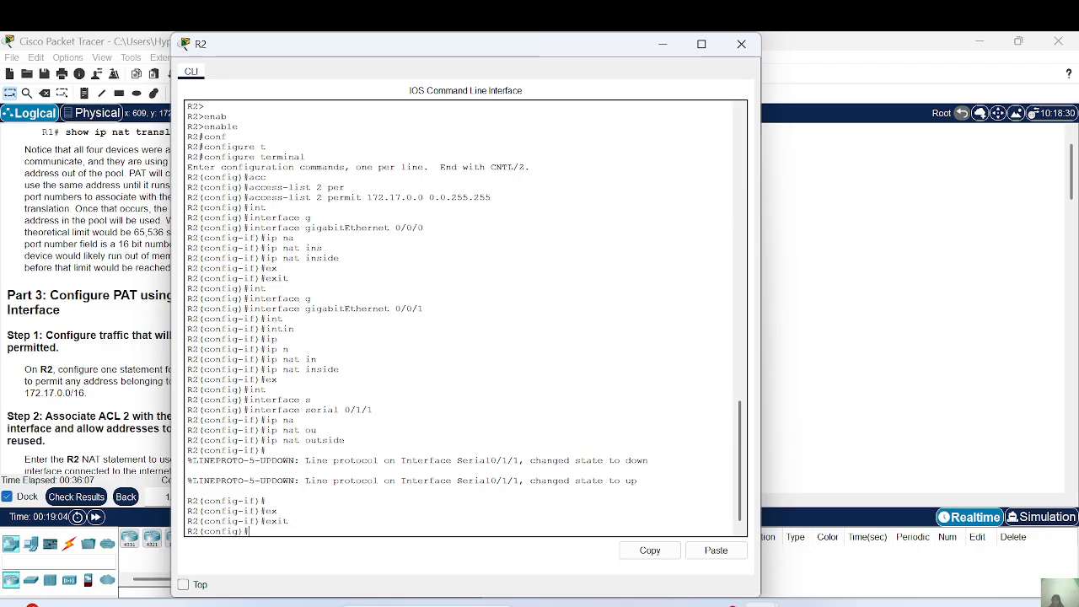
- Enable PAT on R2 with "ip nat inside source list 2 interface serial0/1/1 overload", and close the R2 window
text(ip n)
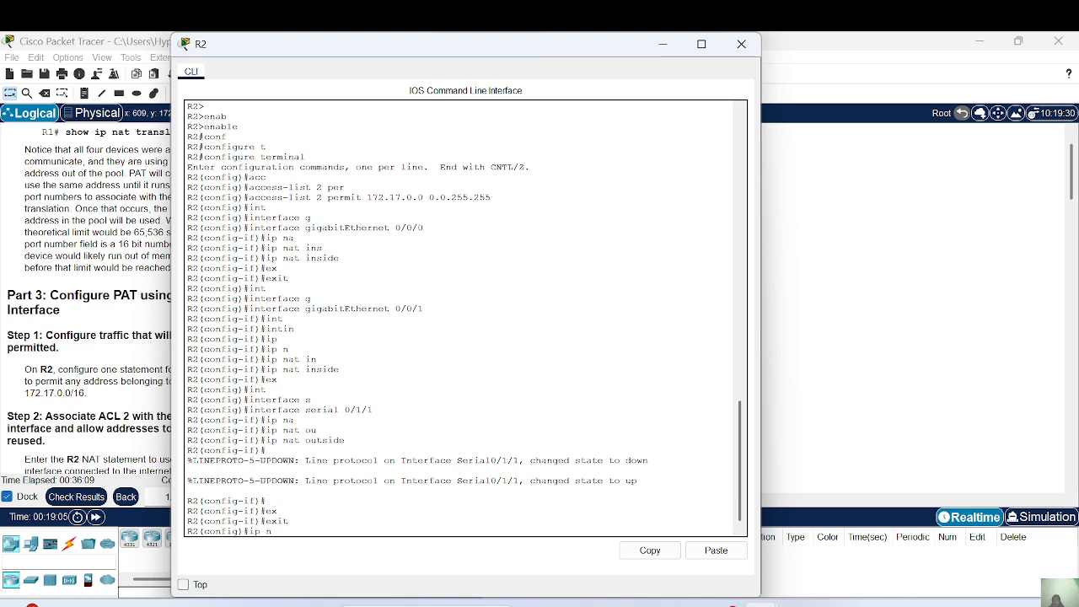
text(at)
key(Tab)
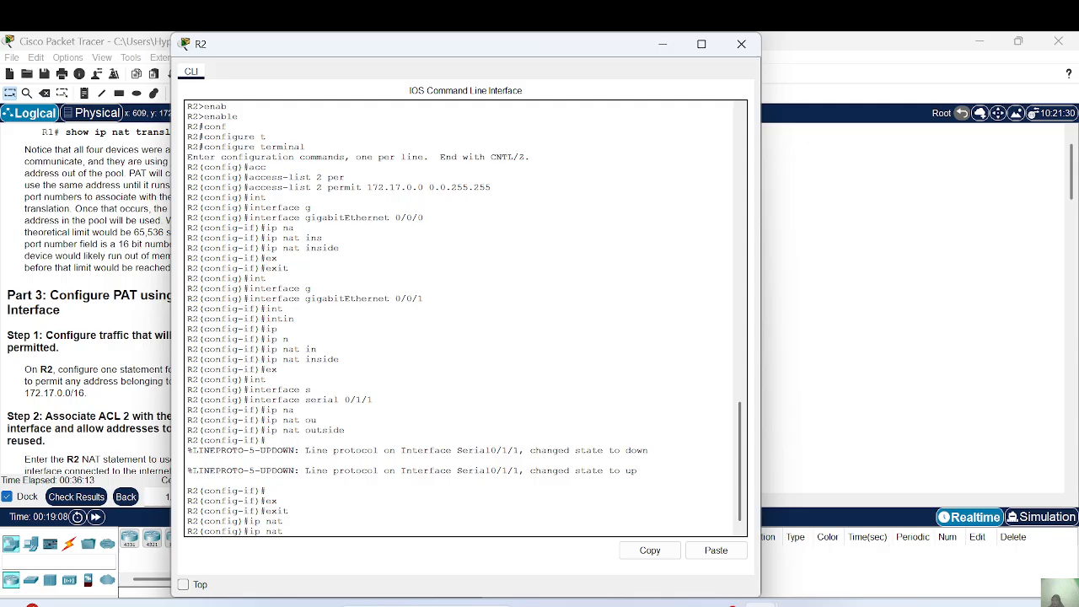
text(in)
key(Tab)
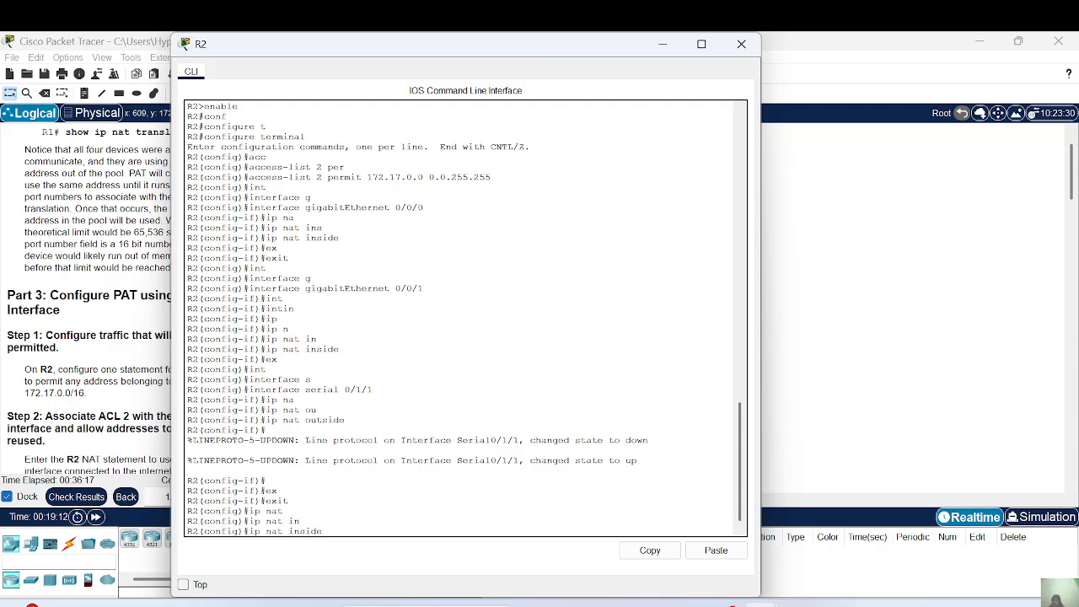
text(so)
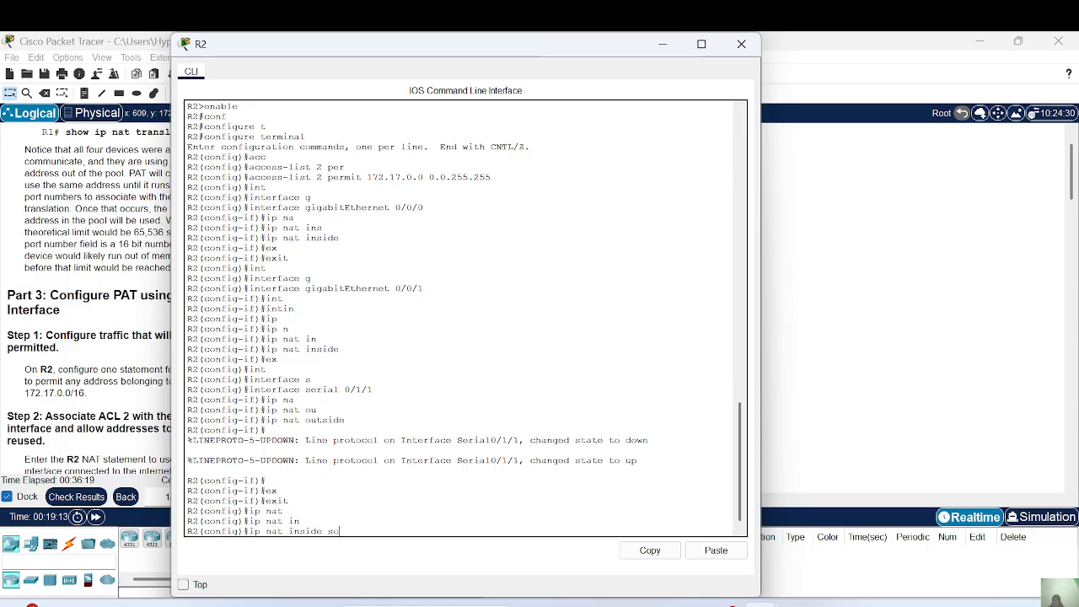
text(u)
key(Tab)
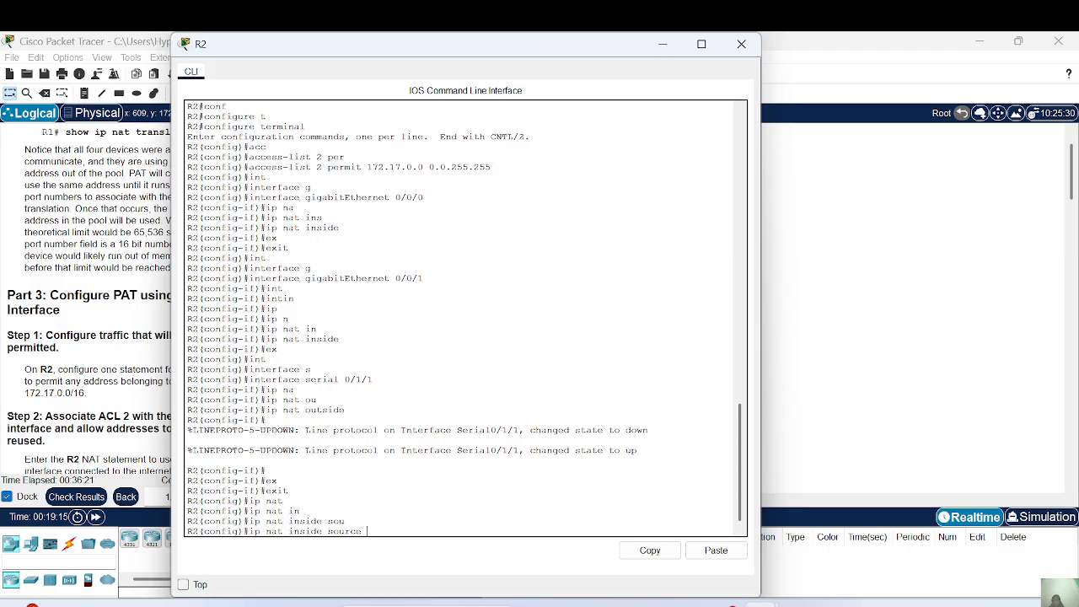
text(;ist)
key(Tab)
key(BackSpace)
key(BackSpace)
key(BackSpace)
key(BackSpace)
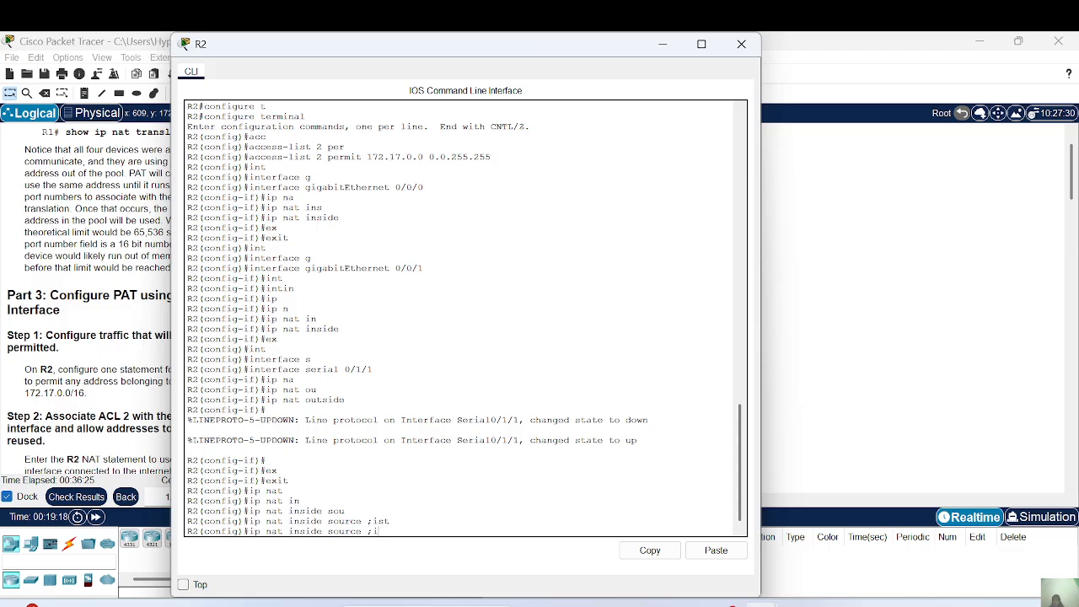
text(lis)
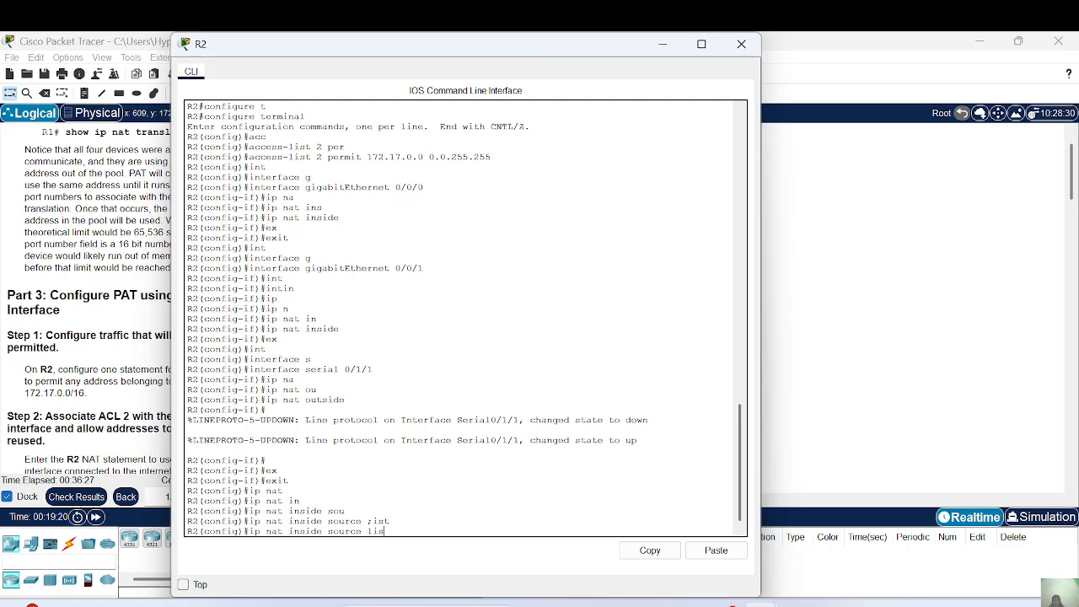
key(Tab)
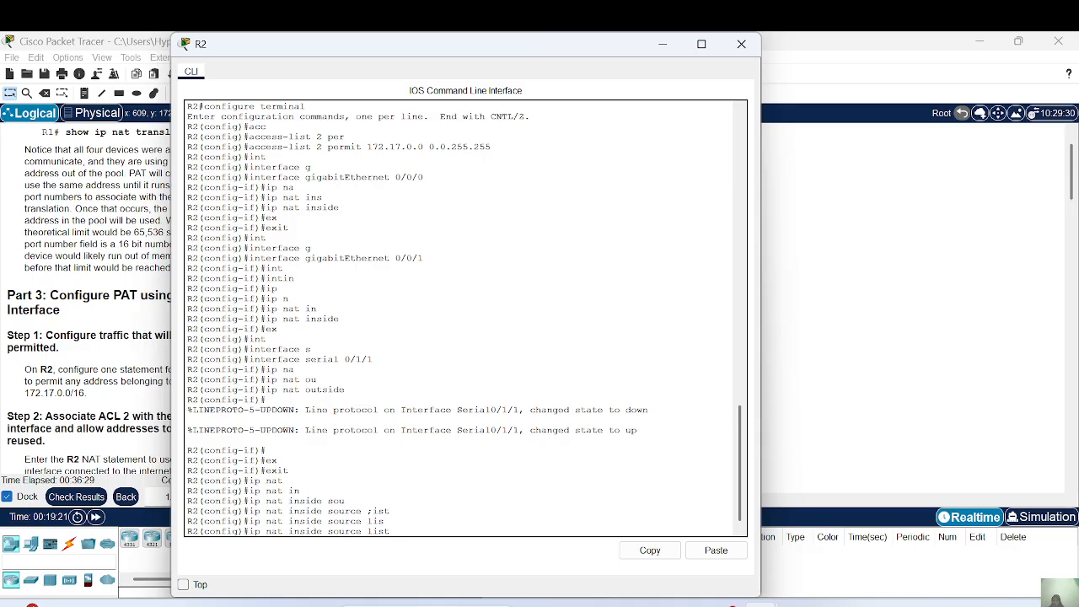
text(2 int)
key(Tab)
text(s)
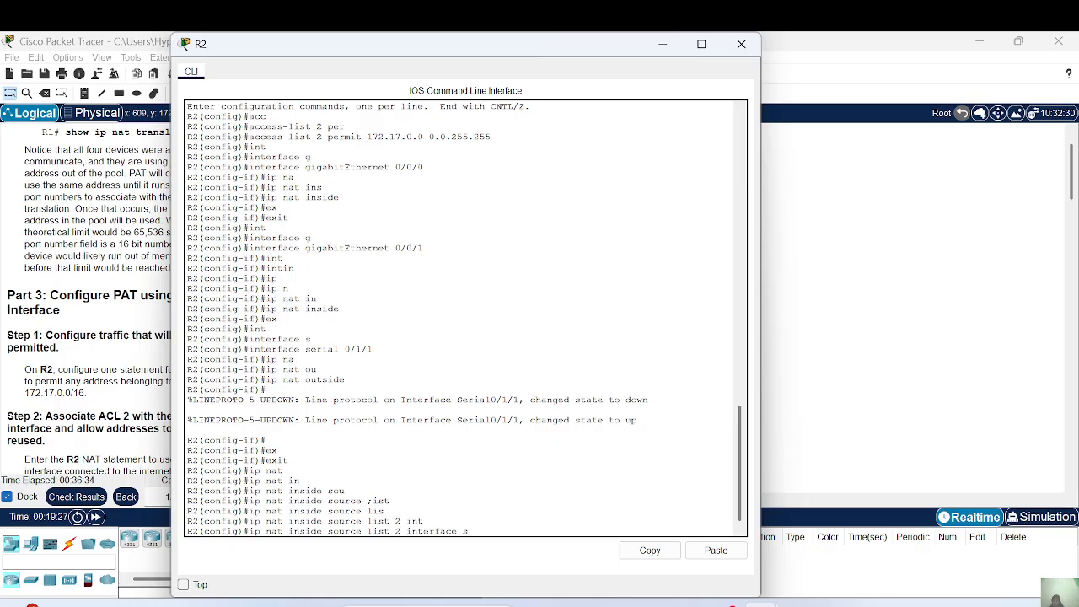
key(Tab)
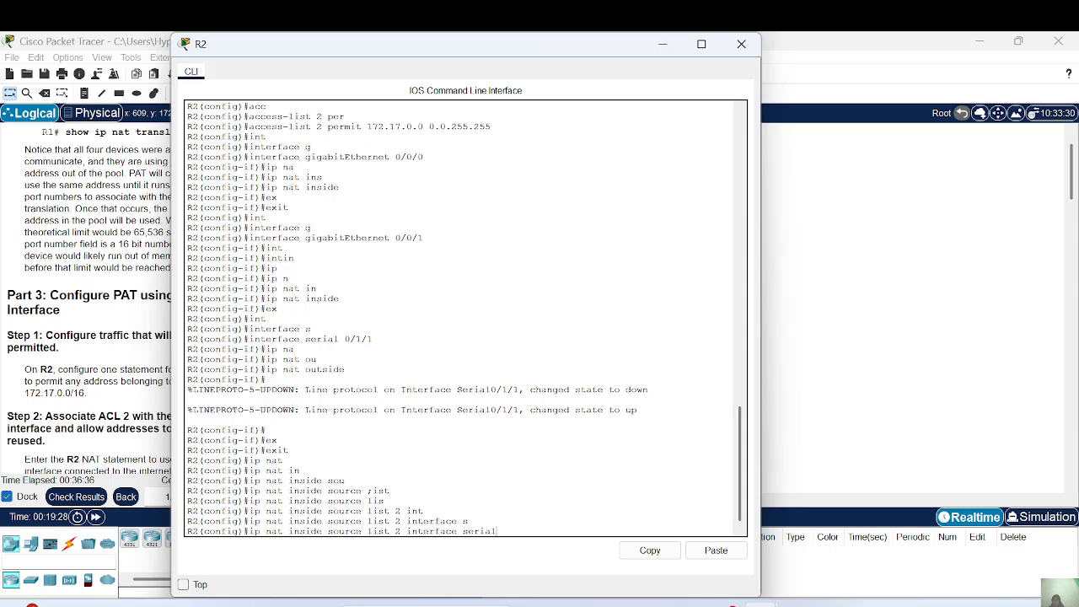
text(0/1/1 over)
key(Tab)
key(Return)
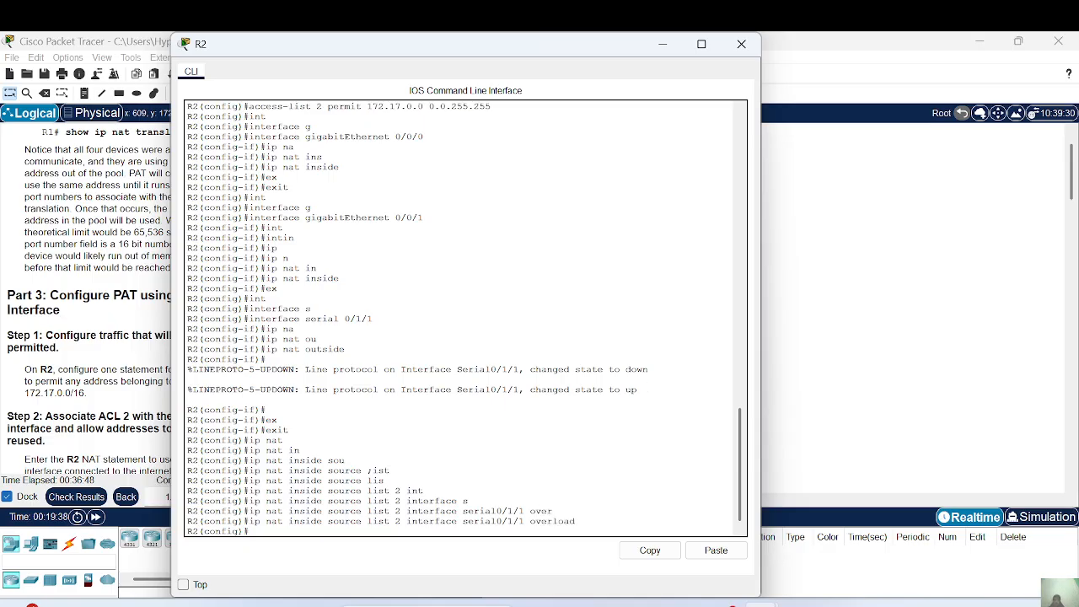
key(alt+F4)
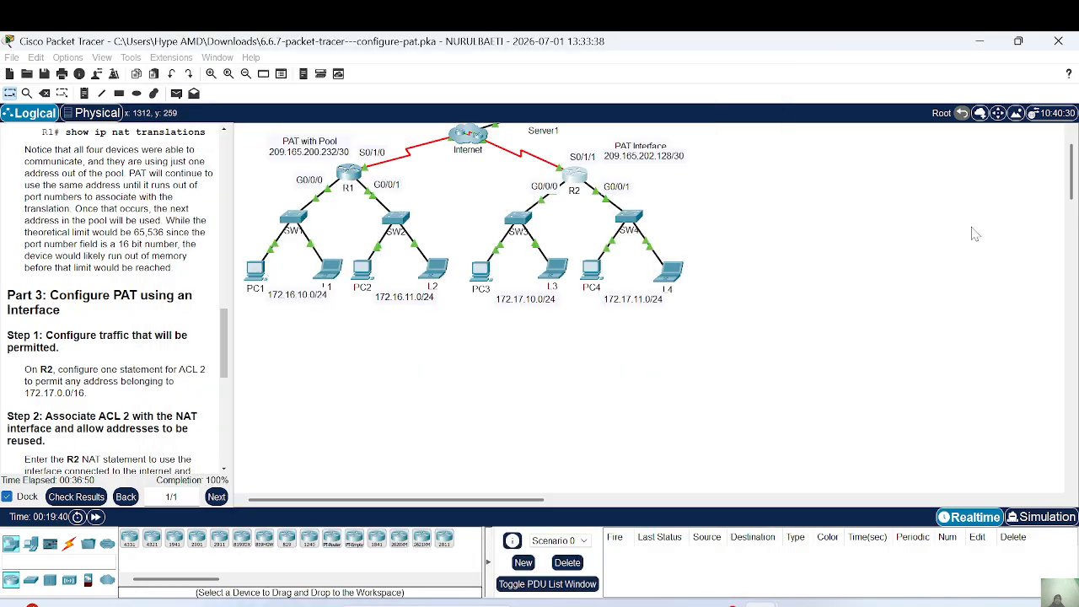
click(480, 271)
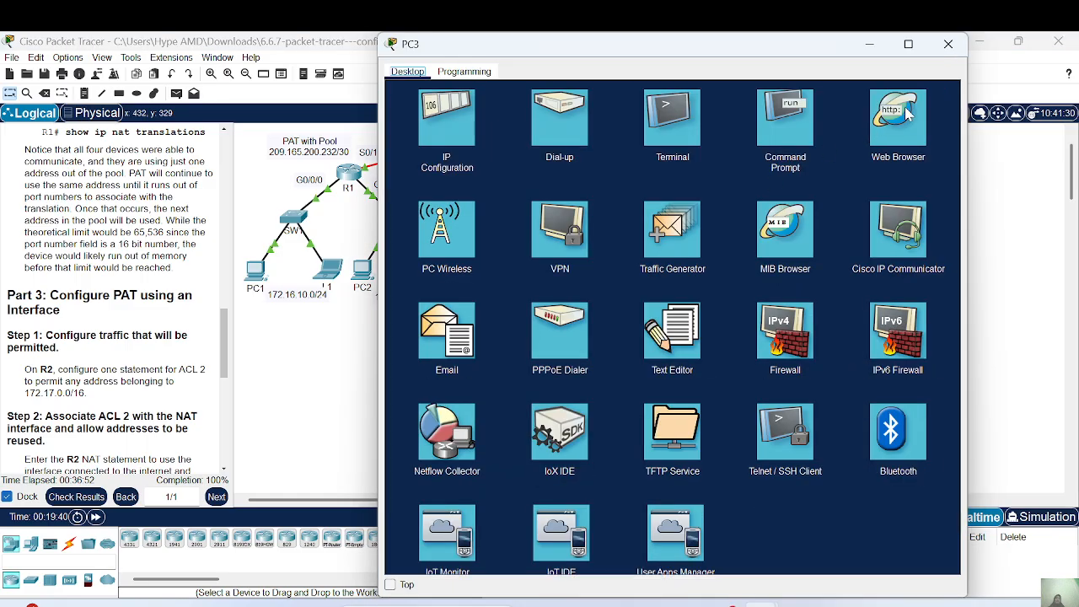
click(908, 118)
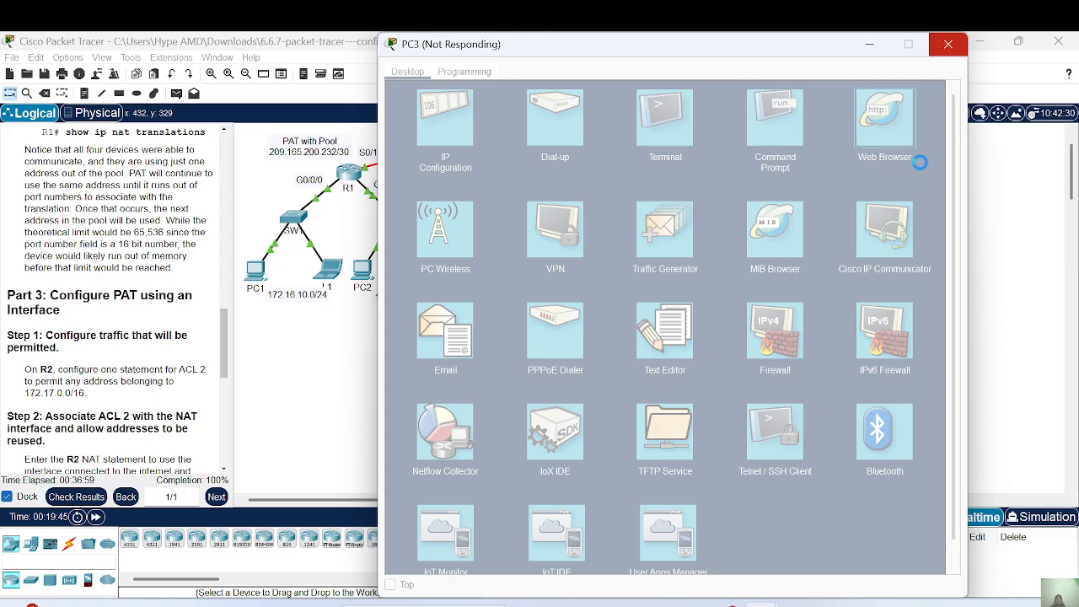
click(869, 46)
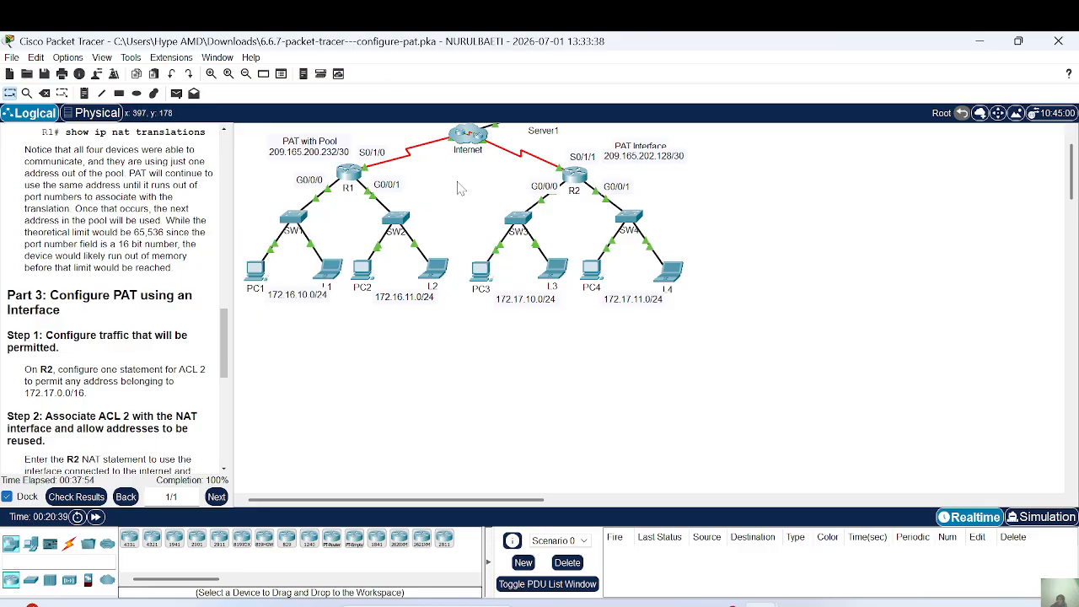
scroll(458, 187, up, 1)
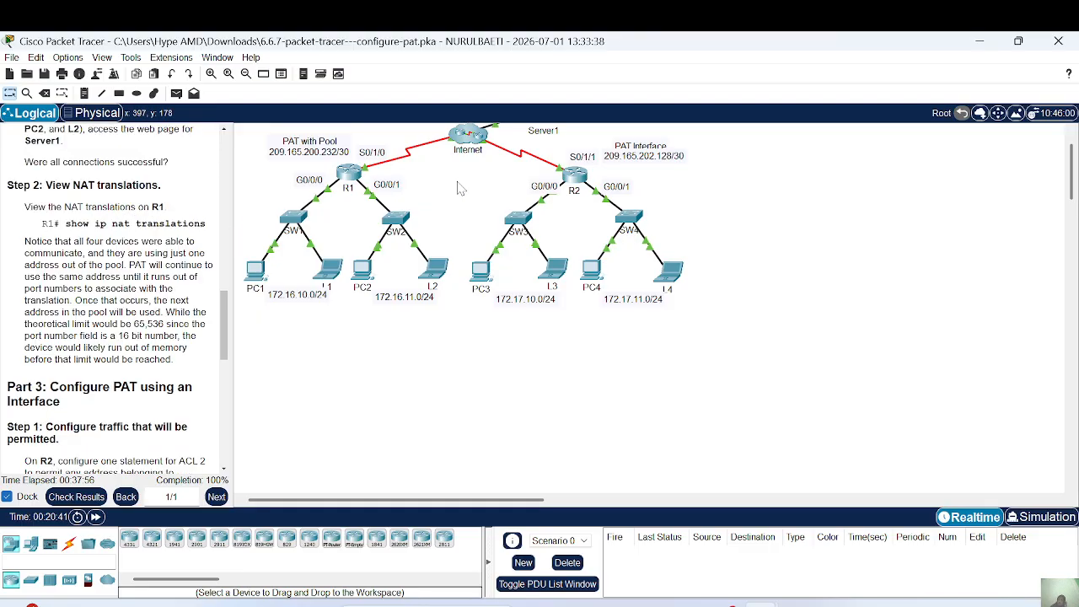
click(485, 275)
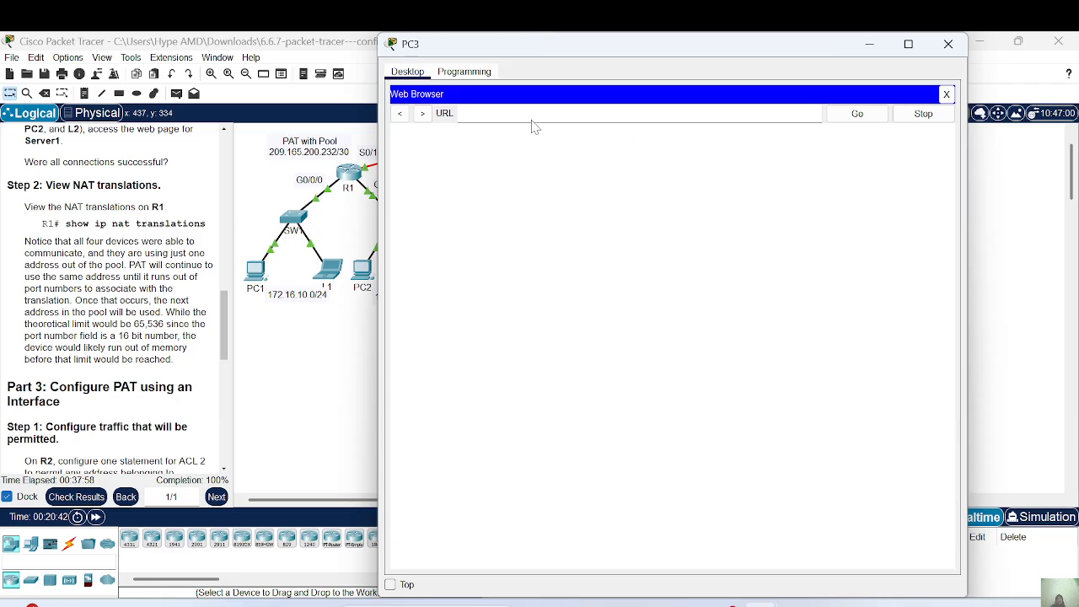
text(http://209.165.201.5)
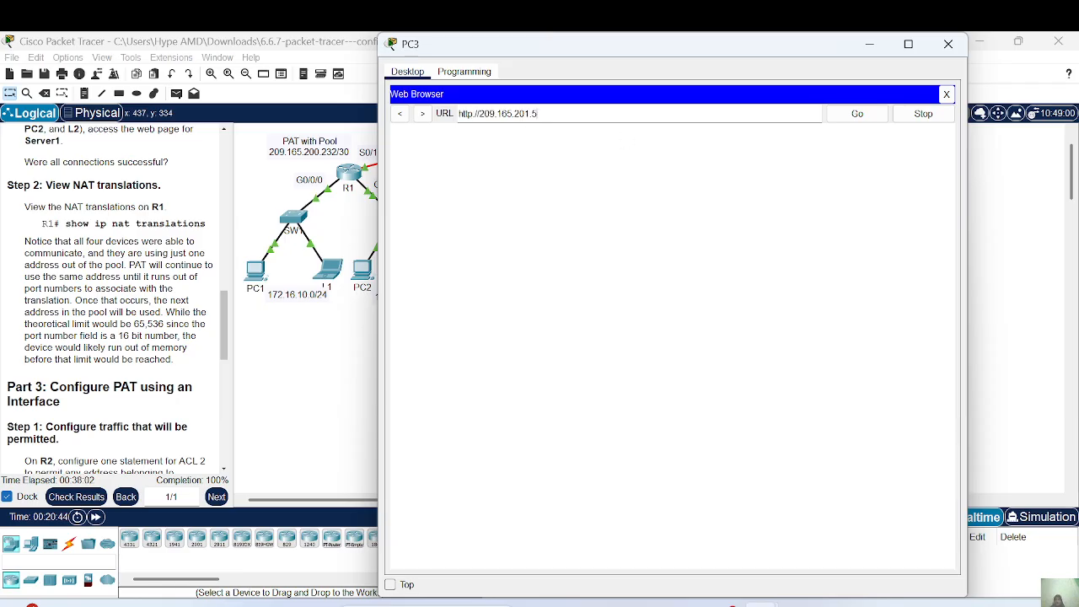
click(857, 118)
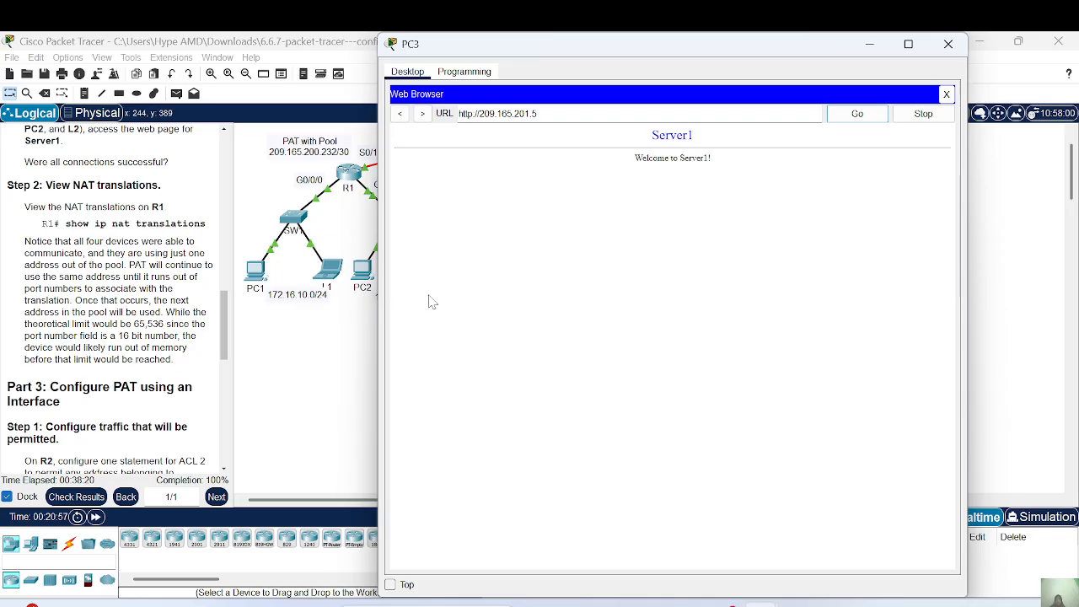
click(947, 46)
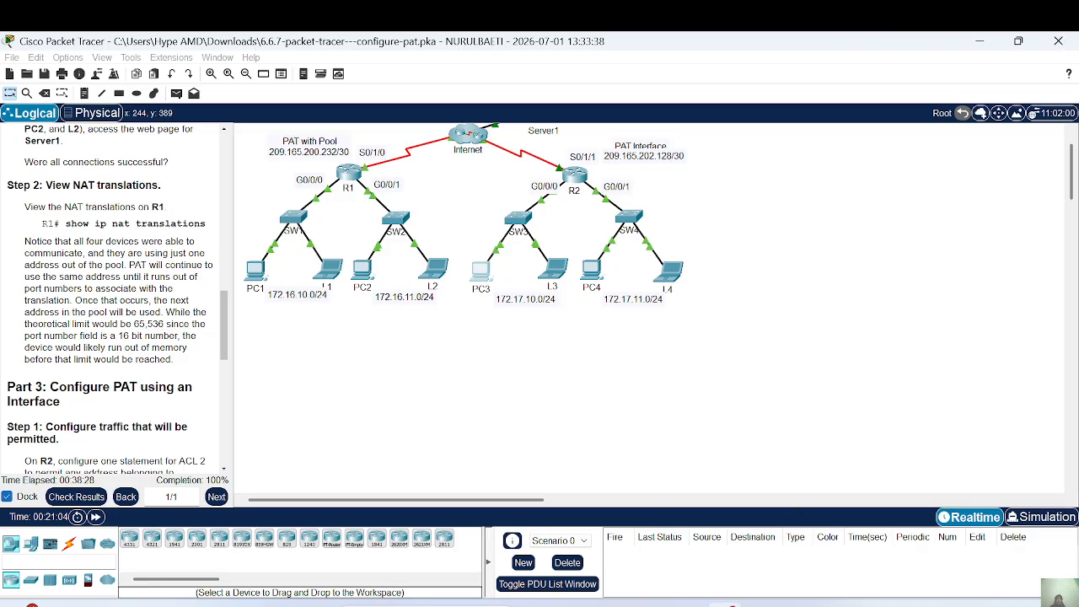
mouse_move(730, 603)
click(725, 540)
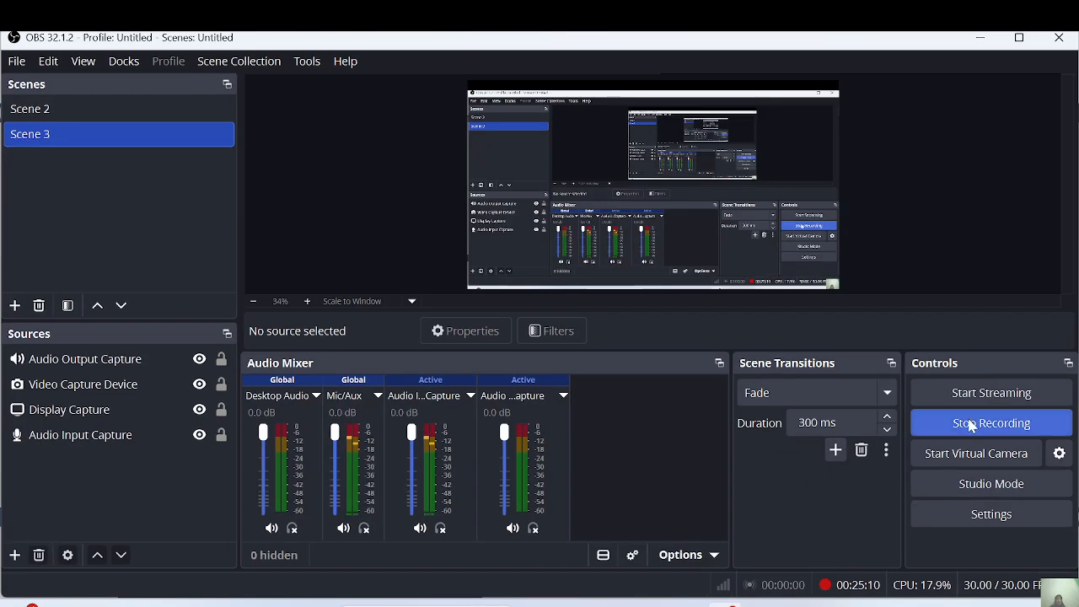